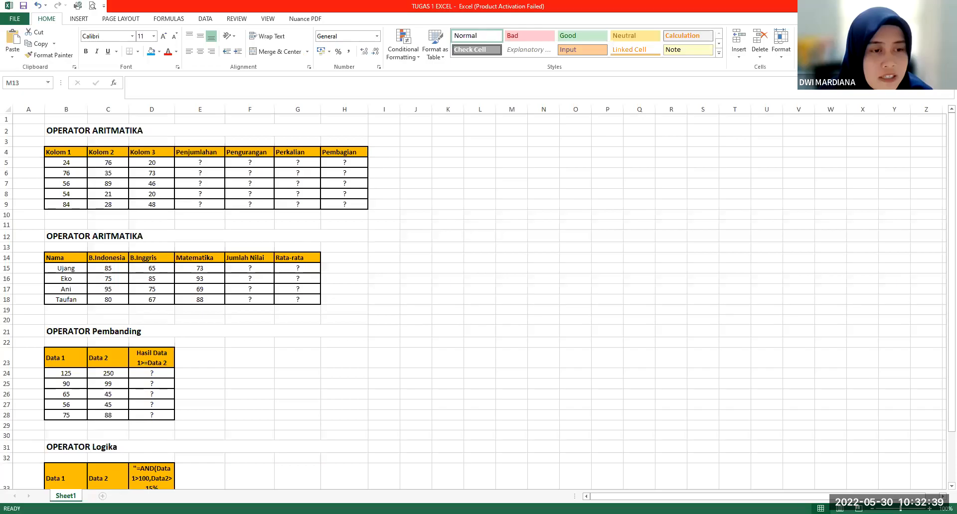
# Step: Examine the first OPERATOR ARITMATIKA table, its Kolom 1 to Kolom 3 data in B5:D9 and its four result columns
pyautogui.scroll(1, 114, 297)
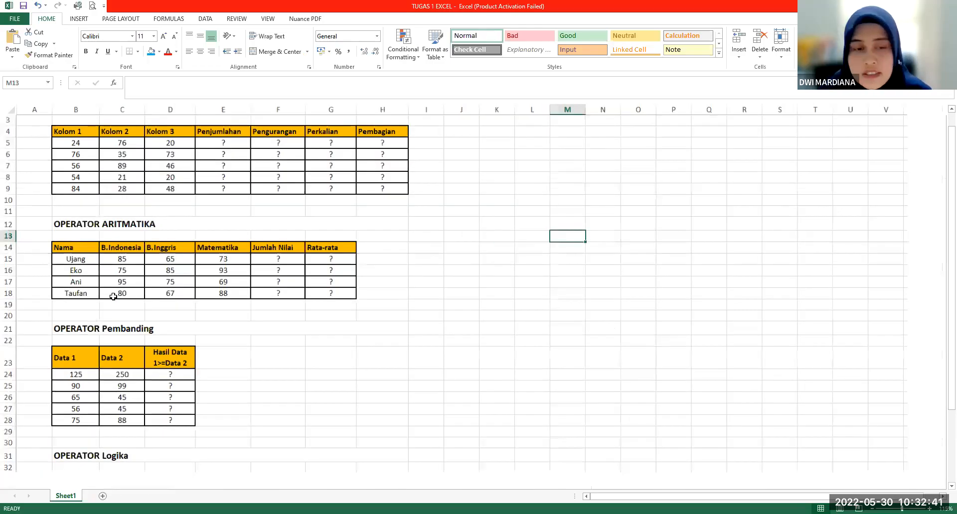
pyautogui.scroll(2, 113, 296)
pyautogui.scroll(2, 113, 296)
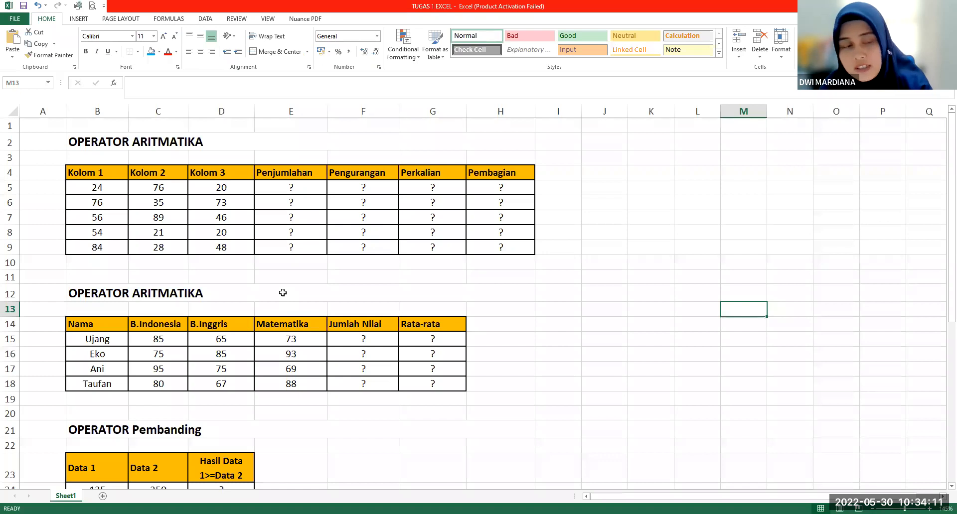
pyautogui.click(201, 247)
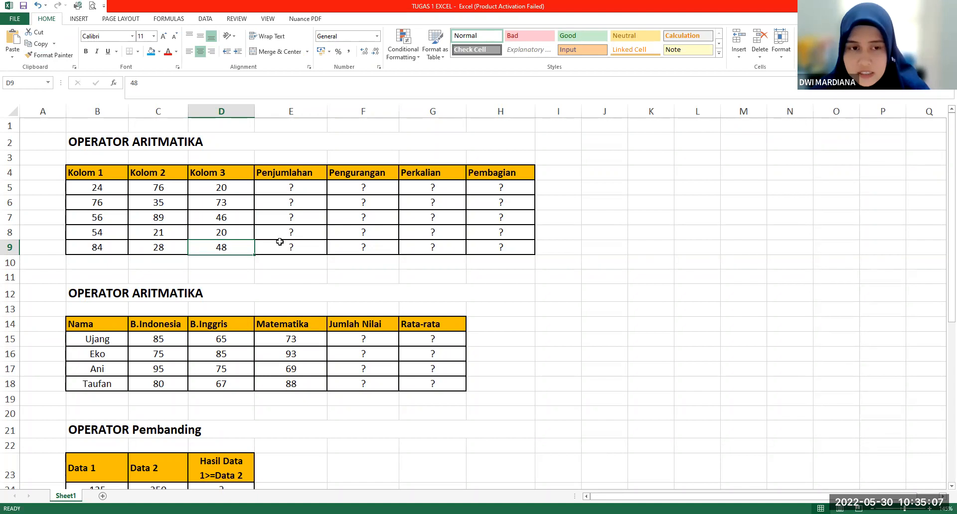
pyautogui.click(296, 186)
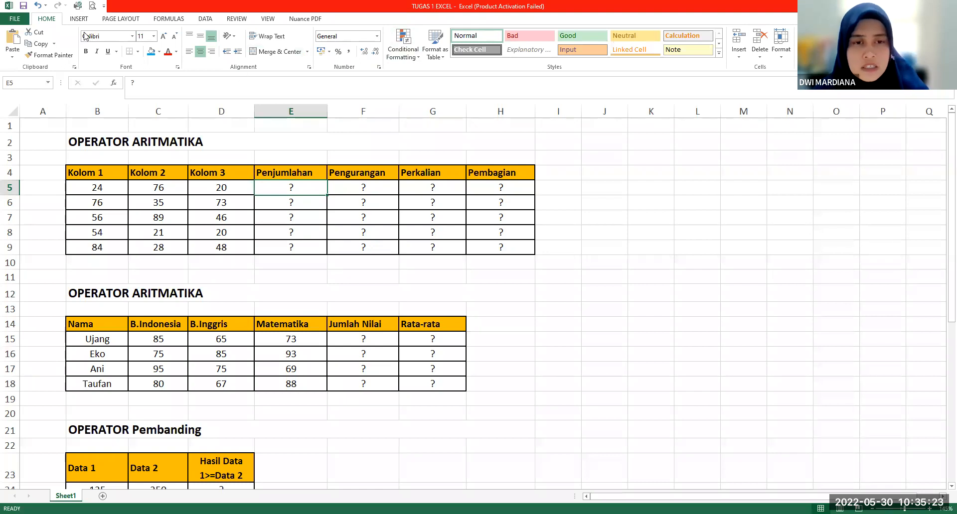
pyautogui.click(366, 178)
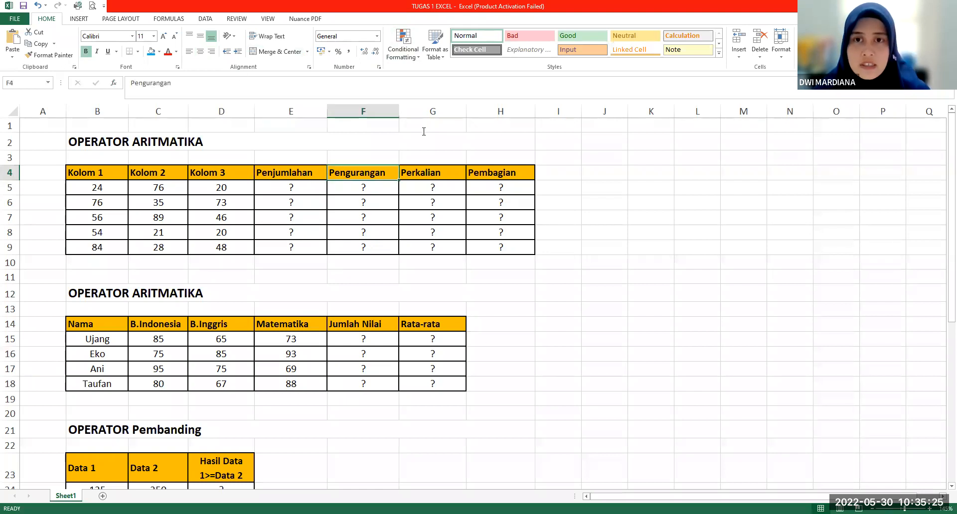
pyautogui.click(490, 82)
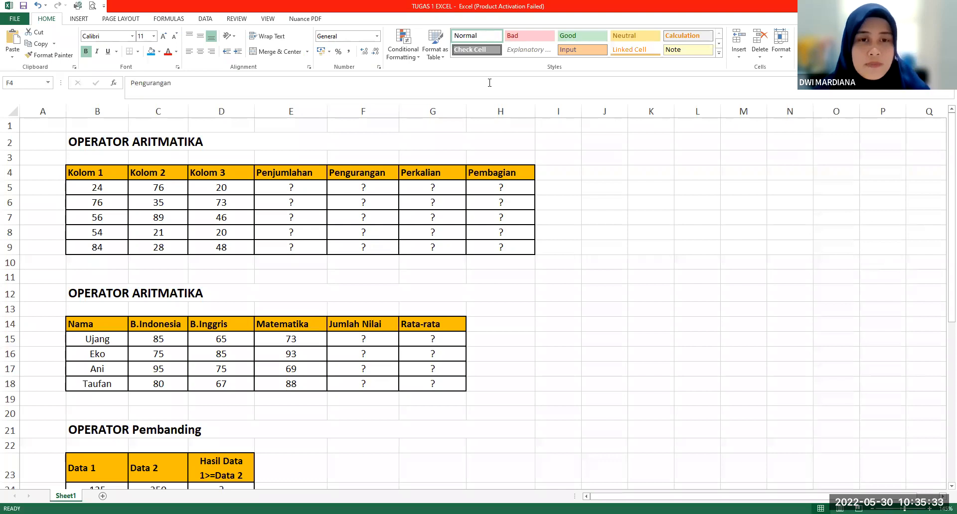
pyautogui.click(299, 186)
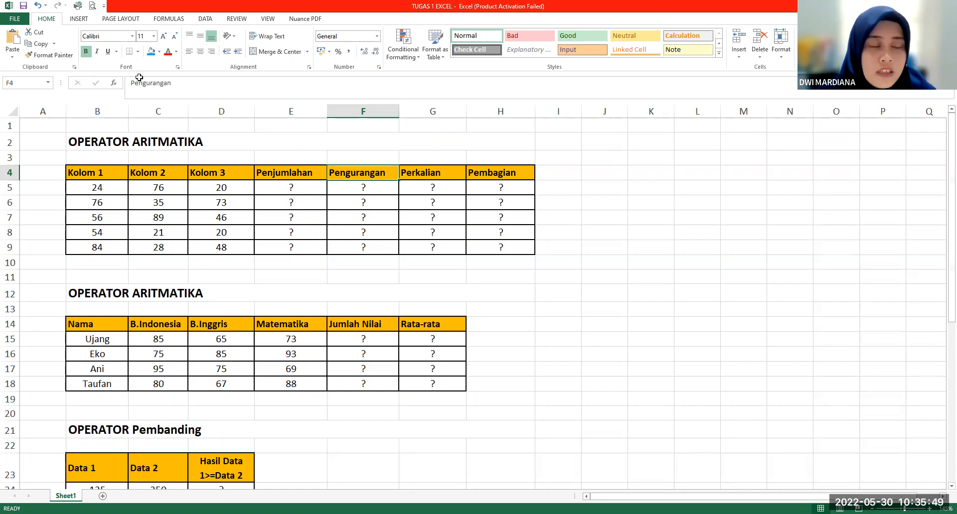
pyautogui.click(243, 230)
pyautogui.scroll(1, 243, 229)
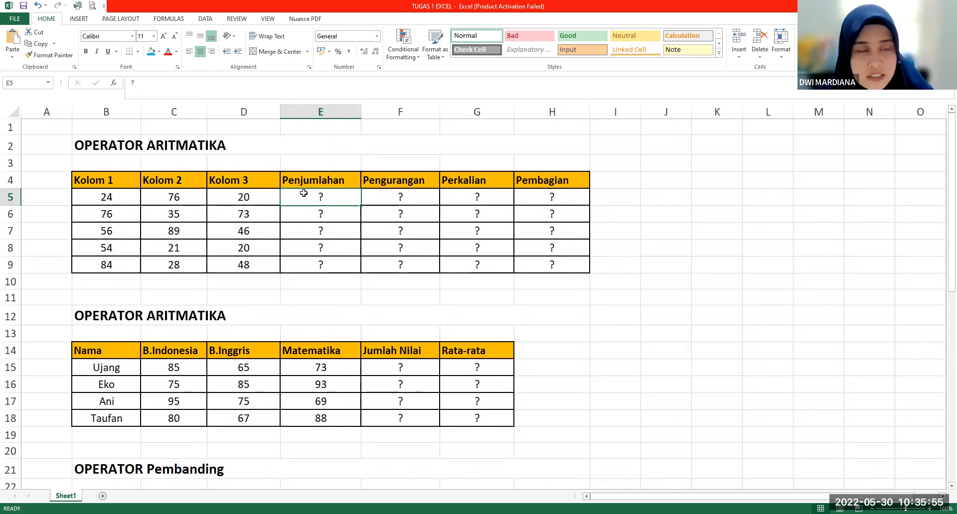
pyautogui.keyDown('ctrl'); pyautogui.scroll(1, 303, 193); pyautogui.keyUp('ctrl')
pyautogui.scroll(1, 304, 193)
pyautogui.moveTo(120, 187); pyautogui.dragTo(299, 276)
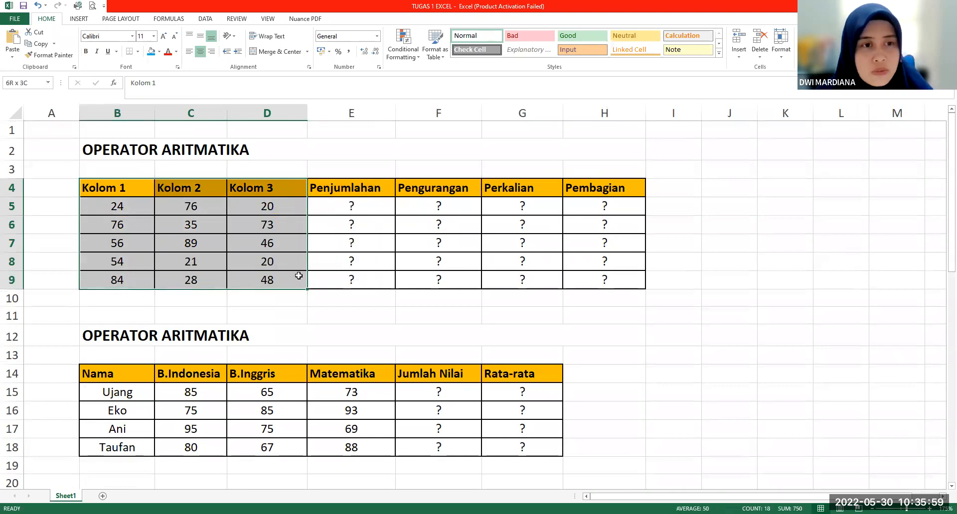
pyautogui.click(123, 206)
pyautogui.keyDown('shift'); pyautogui.click(261, 279); pyautogui.keyUp('shift')
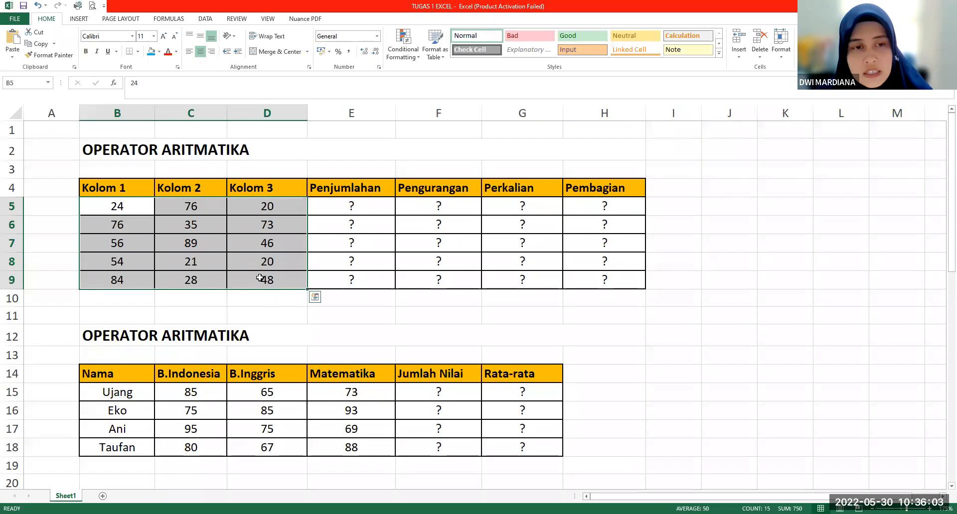
# Step: Enter the formula =B5+C5+D5 in E5 to add the first row's three values under Penjumlahan
pyautogui.click(348, 206)
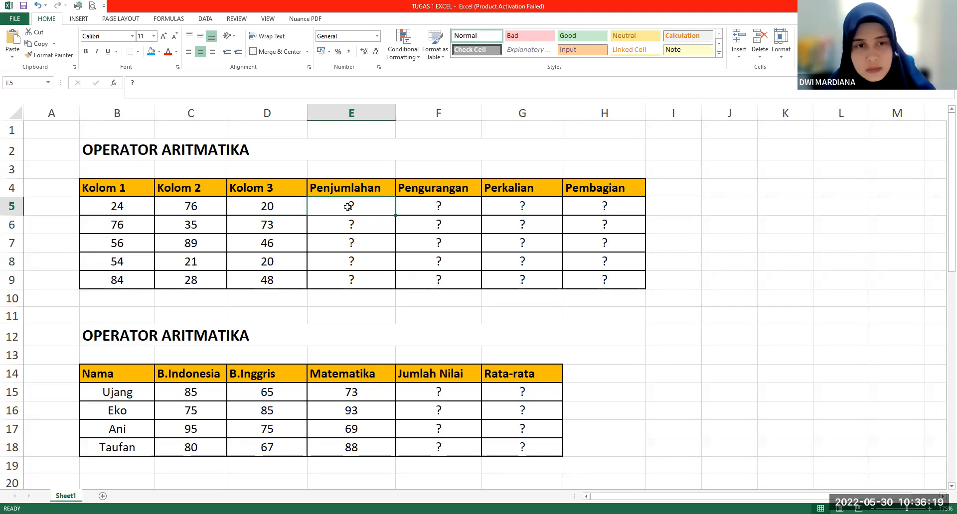
pyautogui.write('=')
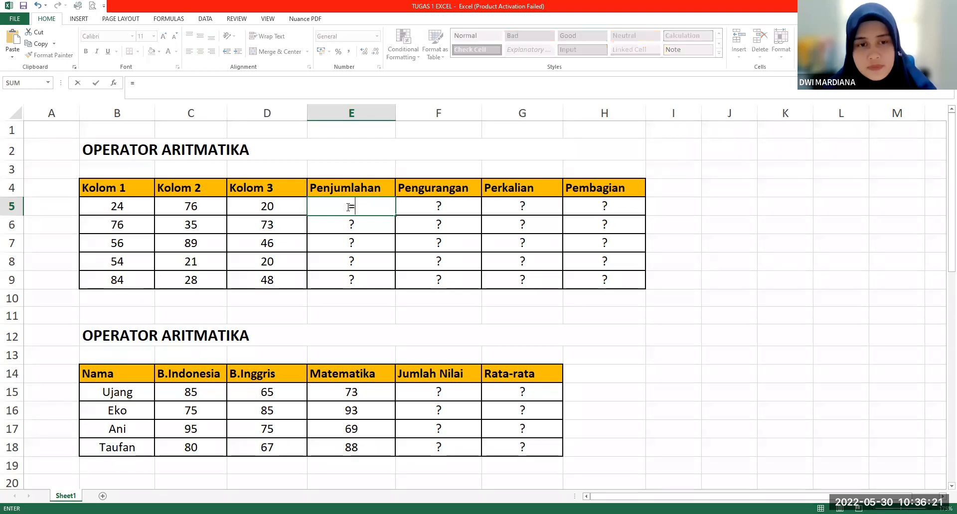
pyautogui.click(111, 211)
pyautogui.click(111, 211)
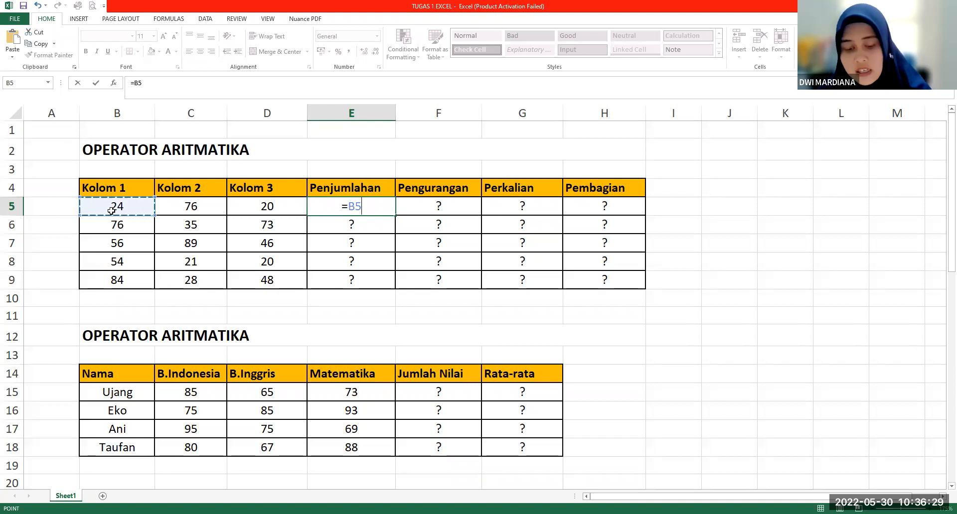
pyautogui.write('+')
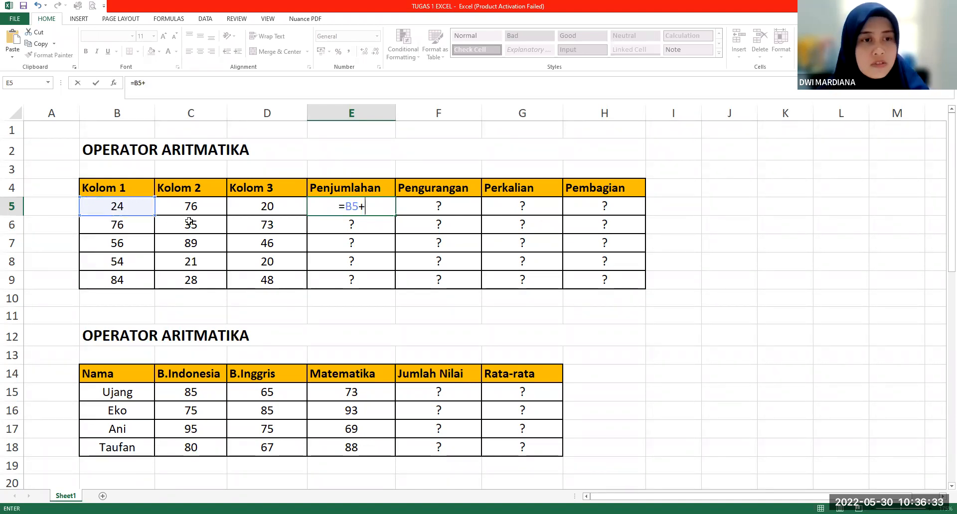
pyautogui.click(203, 205)
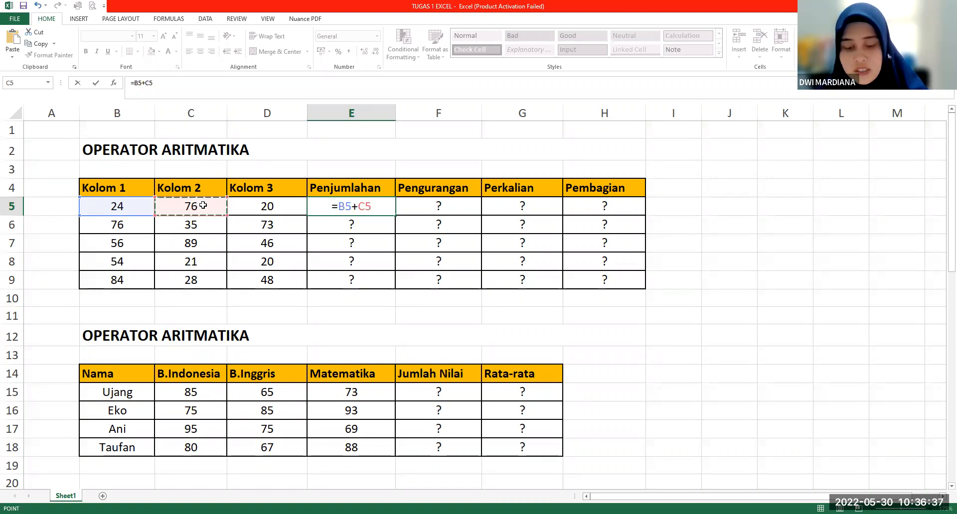
pyautogui.write('+')
pyautogui.click(253, 204)
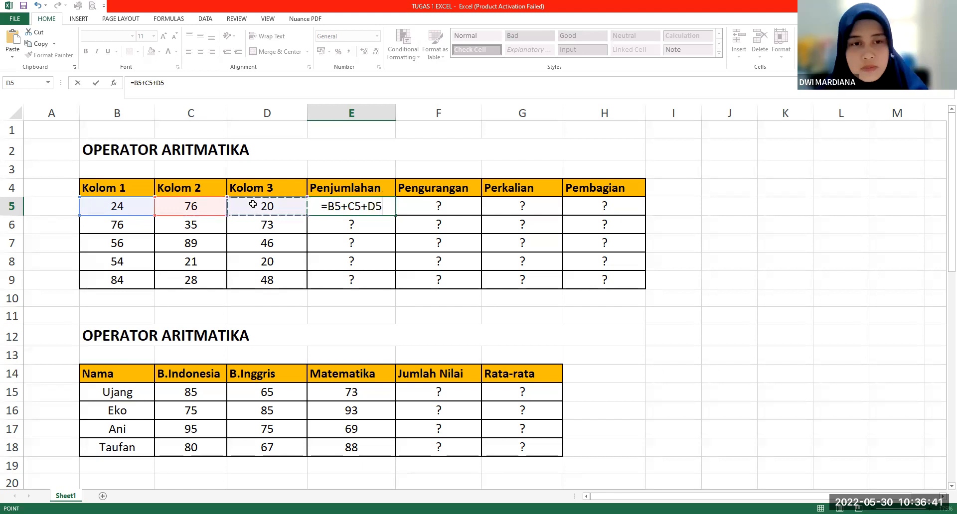
pyautogui.press('Return')
pyautogui.press('Return')
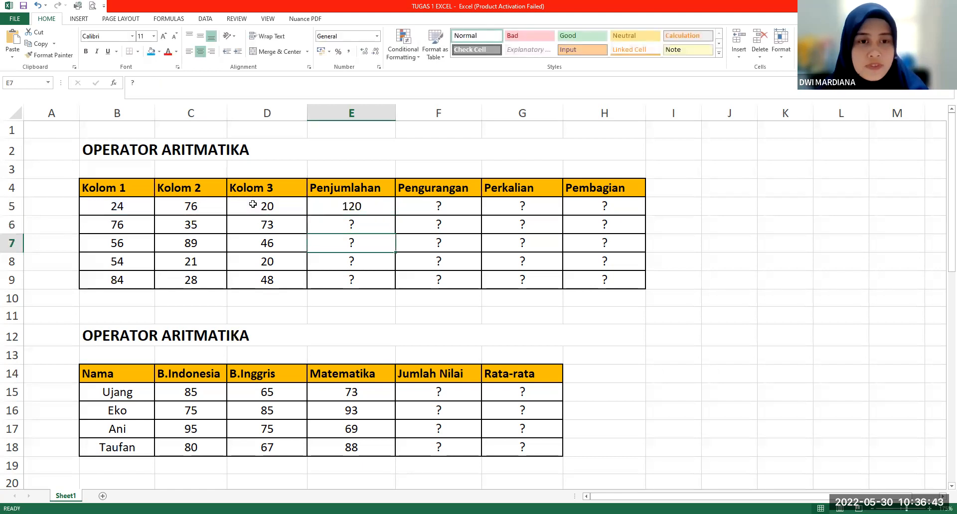
# Step: Try filling the E5 addition formula down through E9, and undo the fill
pyautogui.click(353, 204)
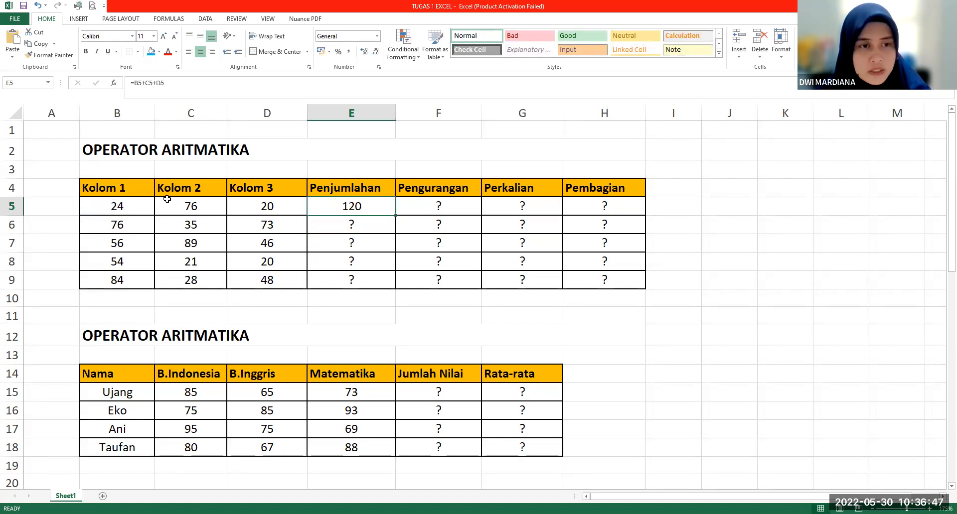
pyautogui.click(271, 206)
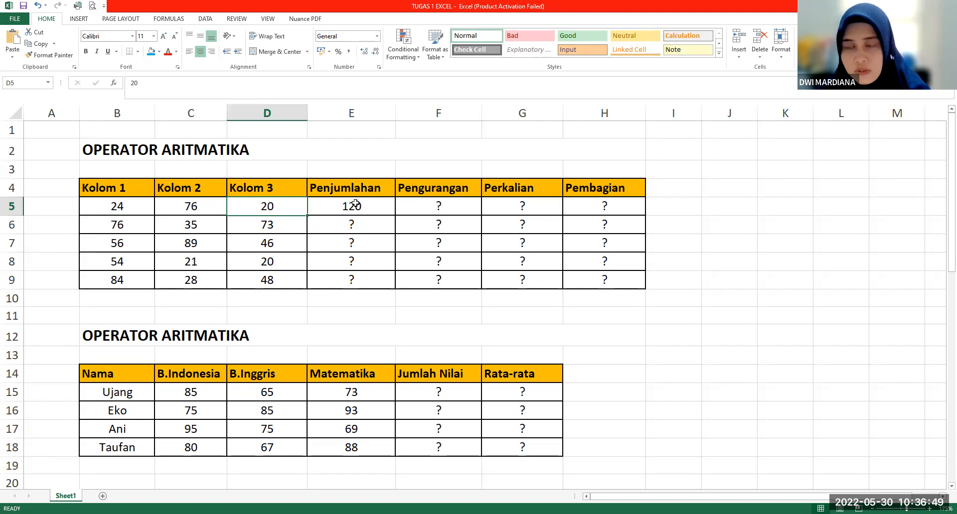
pyautogui.click(356, 203)
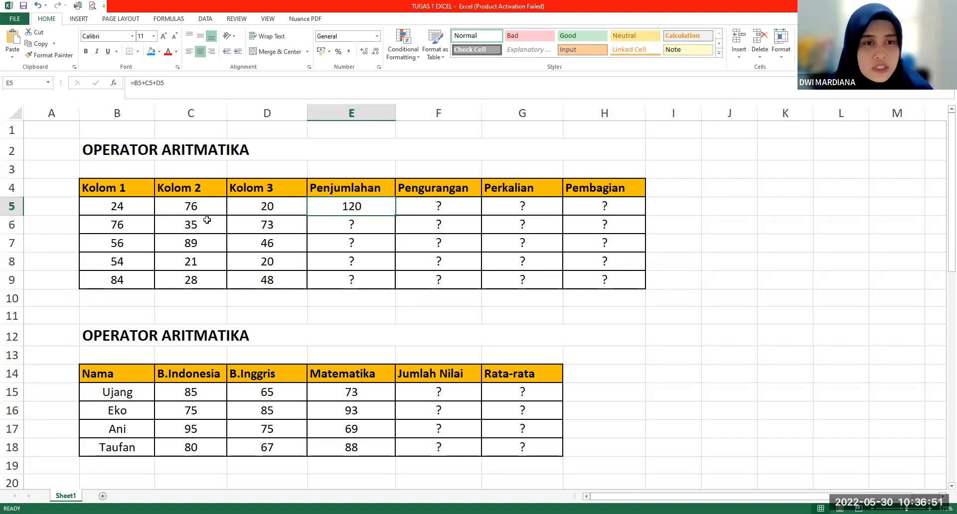
pyautogui.moveTo(118, 224); pyautogui.dragTo(258, 275)
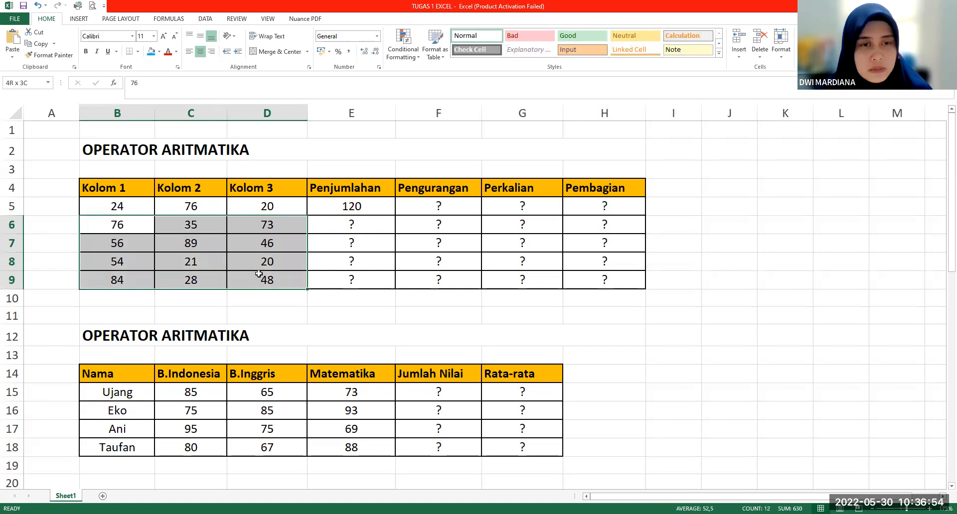
pyautogui.click(349, 206)
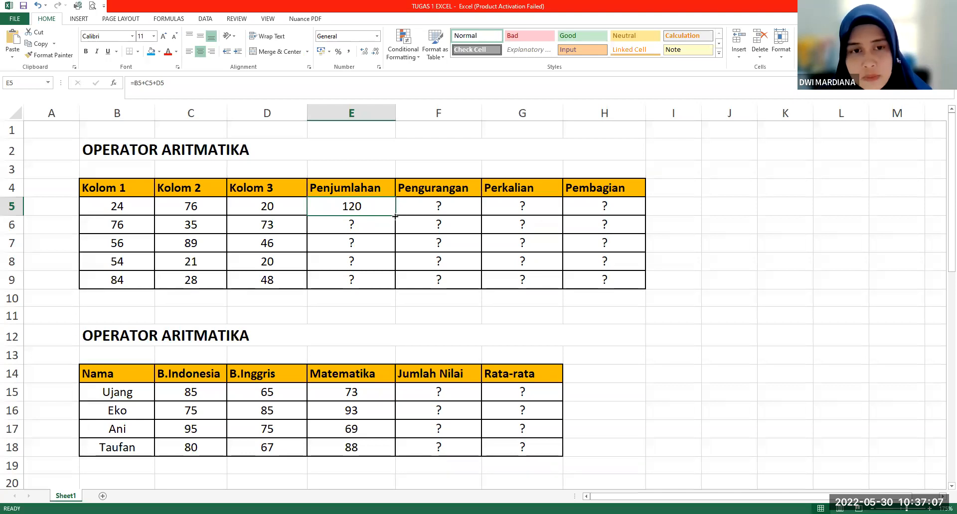
pyautogui.moveTo(396, 216); pyautogui.dragTo(394, 285)
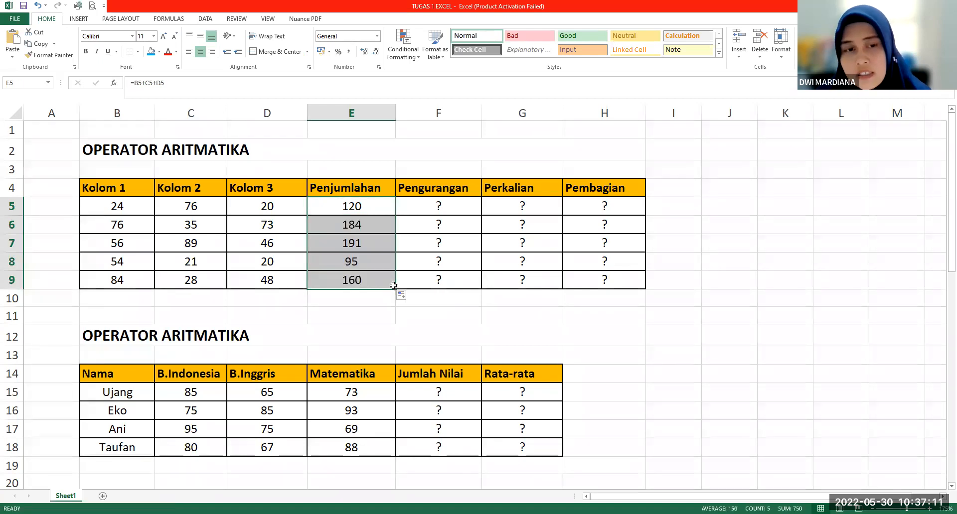
pyautogui.click(380, 223)
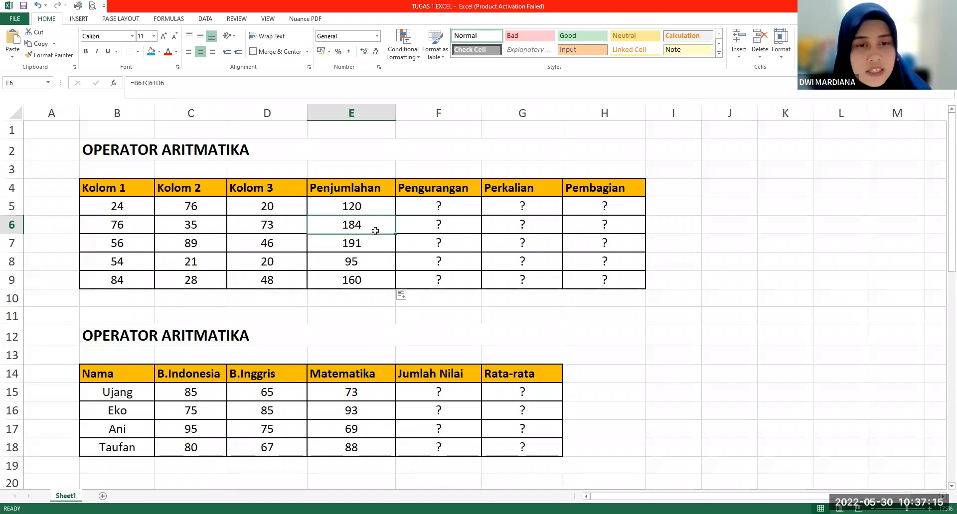
pyautogui.hotkey('ctrl', 'z')
# Step: Enter the formula =B6+C6+D6 in E6 to add the second row's three values
pyautogui.click(370, 229)
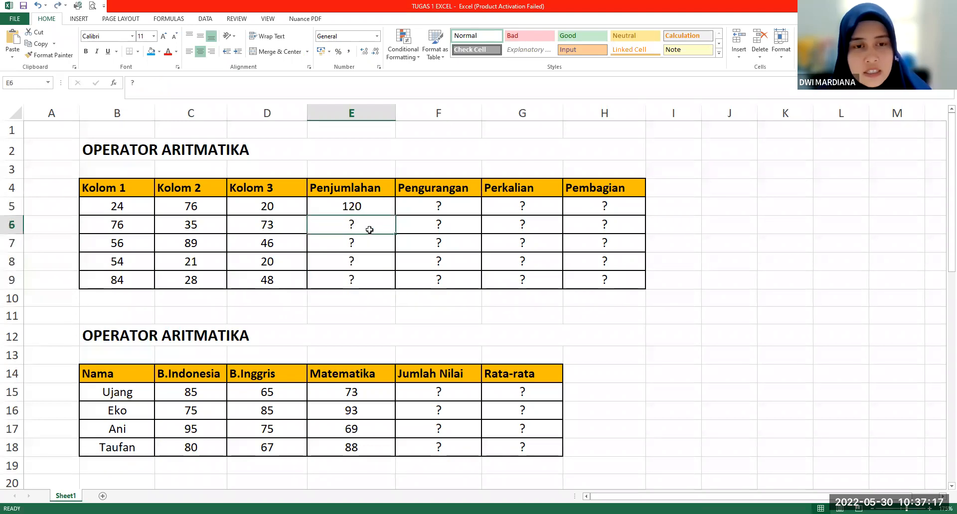
pyautogui.write('=')
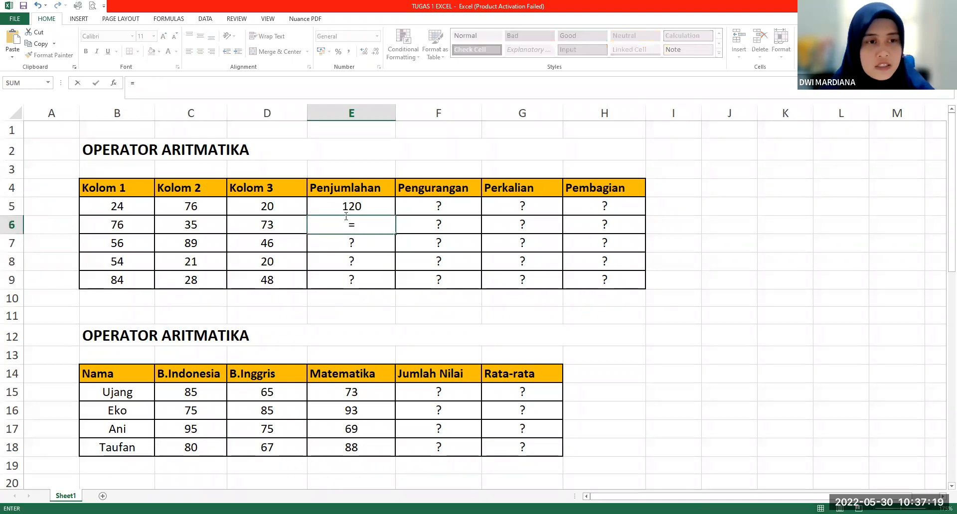
pyautogui.click(120, 227)
pyautogui.write('+')
pyautogui.click(189, 227)
pyautogui.write('+')
pyautogui.click(245, 222)
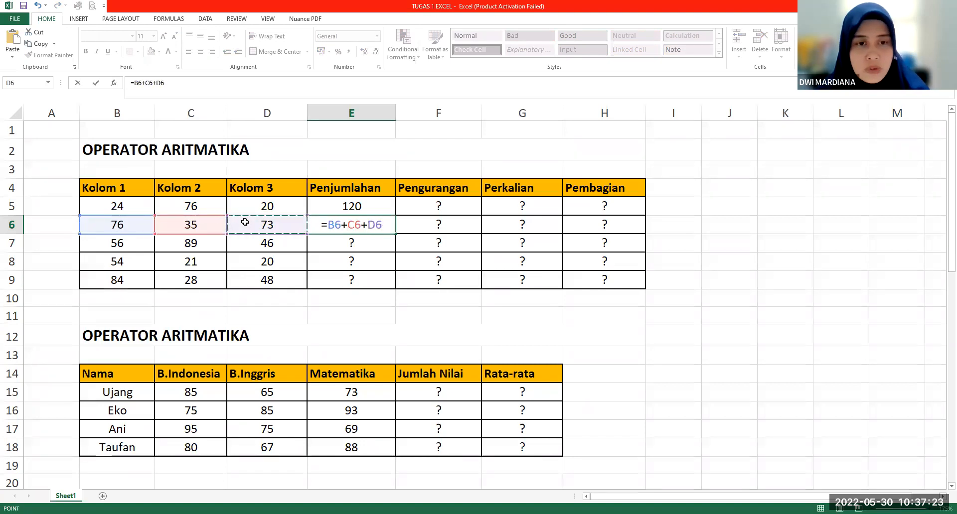
pyautogui.press('Return')
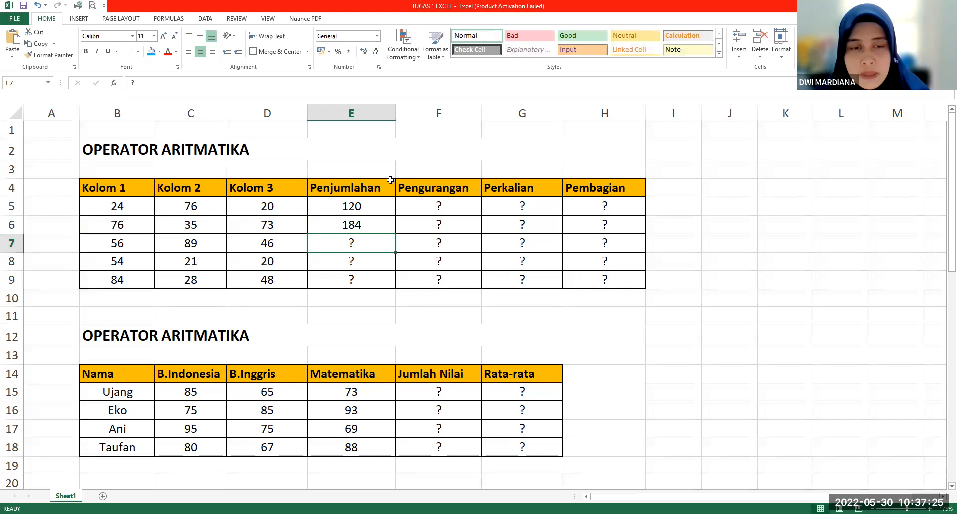
# Step: Fill the E6 addition formula down through E9 and check the copied formula in E7
pyautogui.click(384, 229)
pyautogui.moveTo(396, 234); pyautogui.dragTo(393, 289)
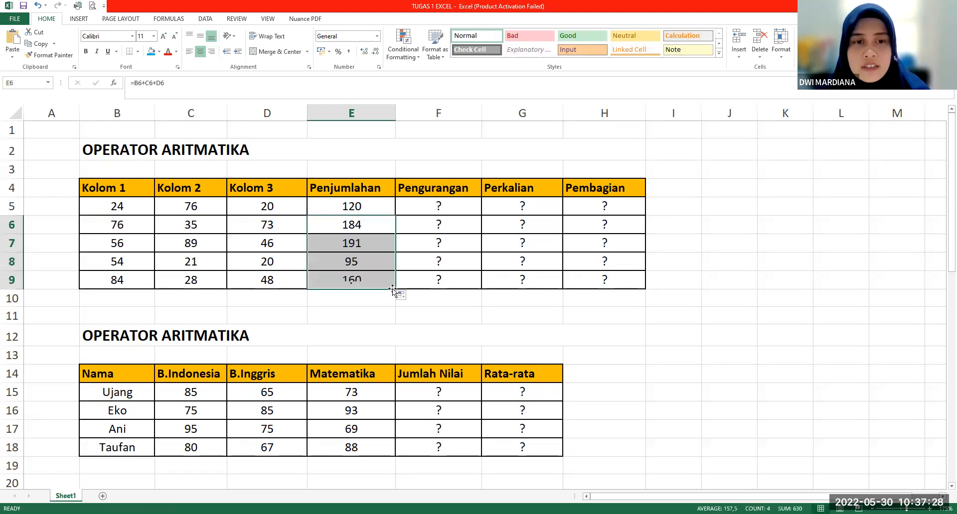
pyautogui.click(365, 243)
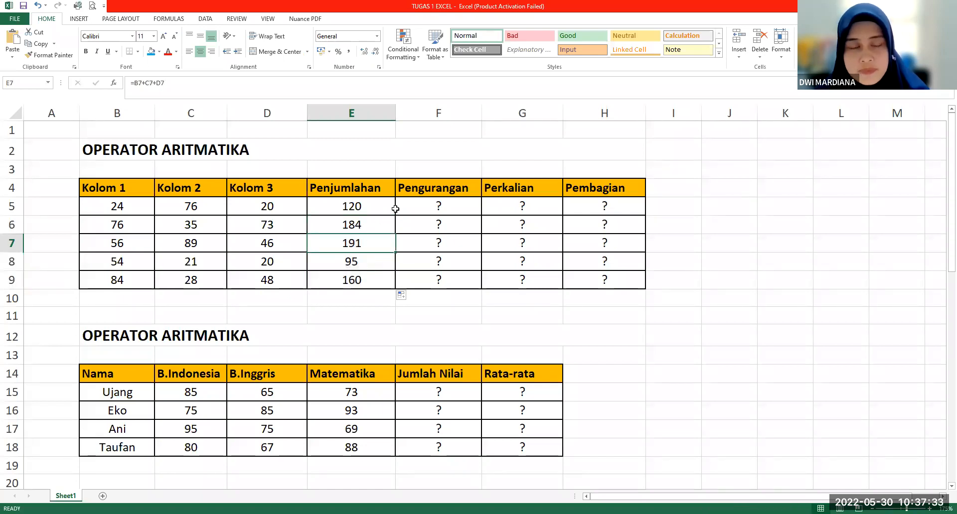
# Step: Enter the formula =B5-C5-D5 in F5 to subtract the first row's values under Pengurangan
pyautogui.click(437, 203)
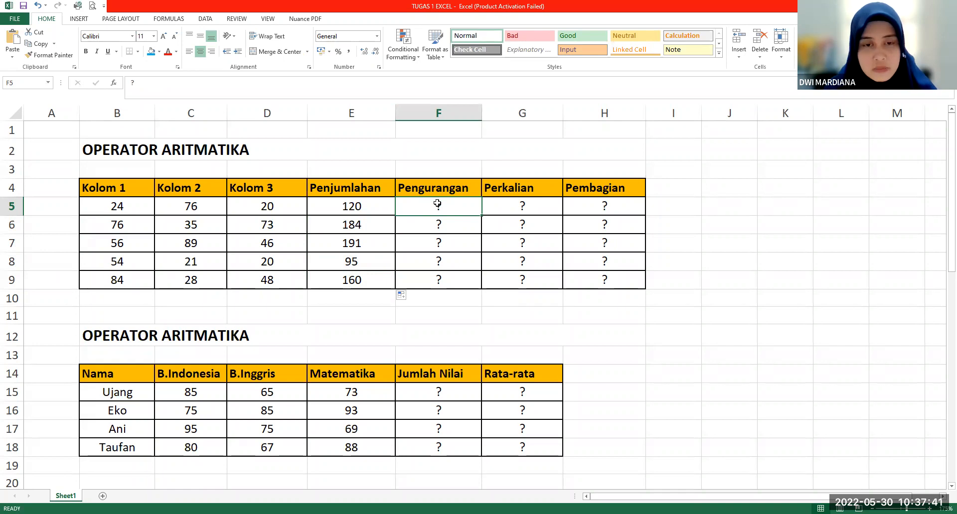
pyautogui.write('=')
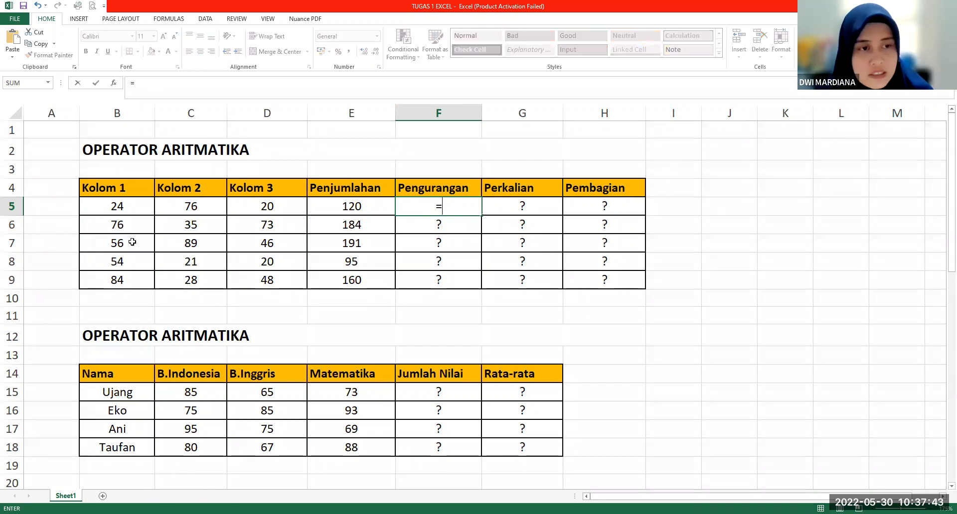
pyautogui.click(130, 199)
pyautogui.write('-')
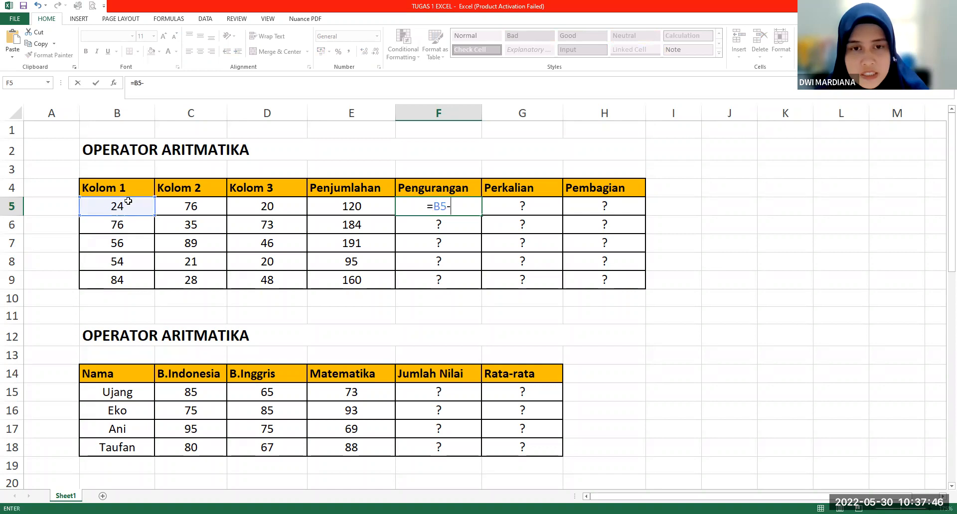
pyautogui.click(190, 204)
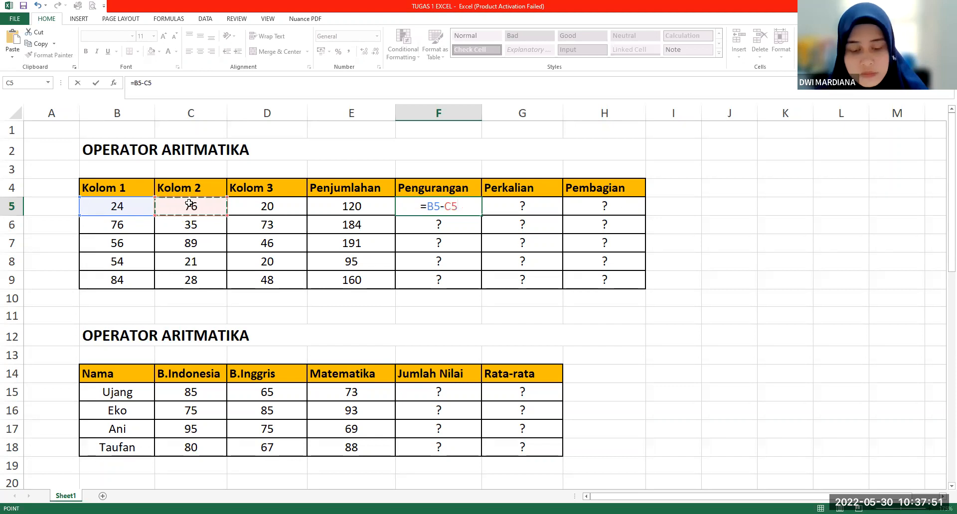
pyautogui.write('-')
pyautogui.click(274, 205)
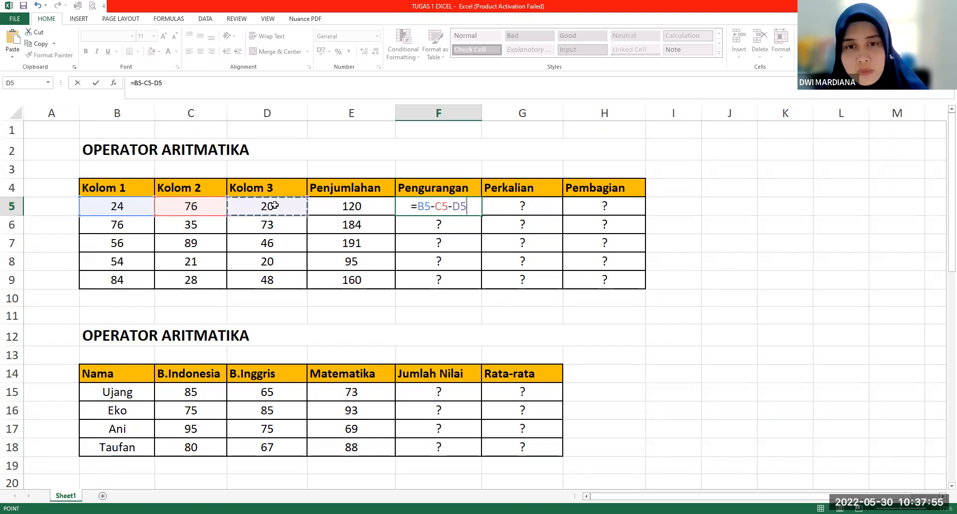
pyautogui.press('Return')
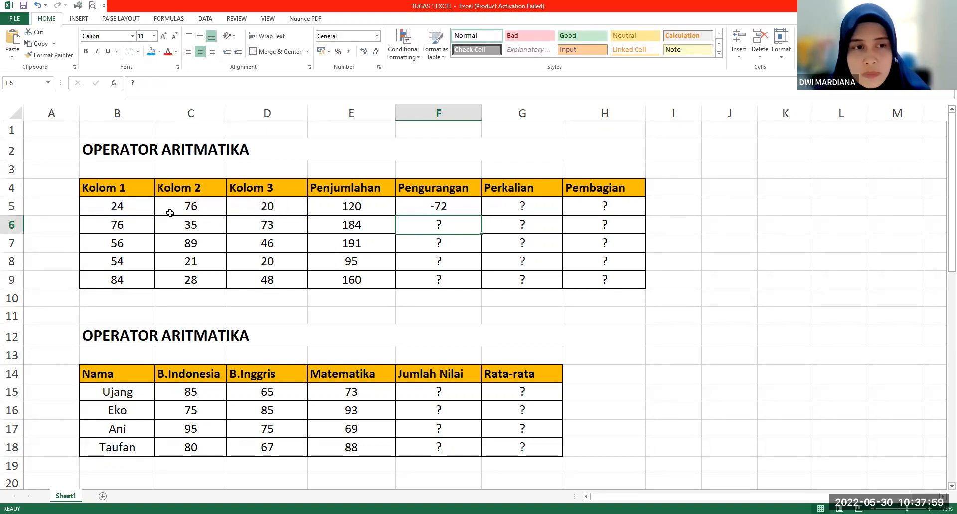
# Step: Try filling the F5 subtraction formula down through F9, and undo the fill
pyautogui.moveTo(118, 204); pyautogui.dragTo(273, 207)
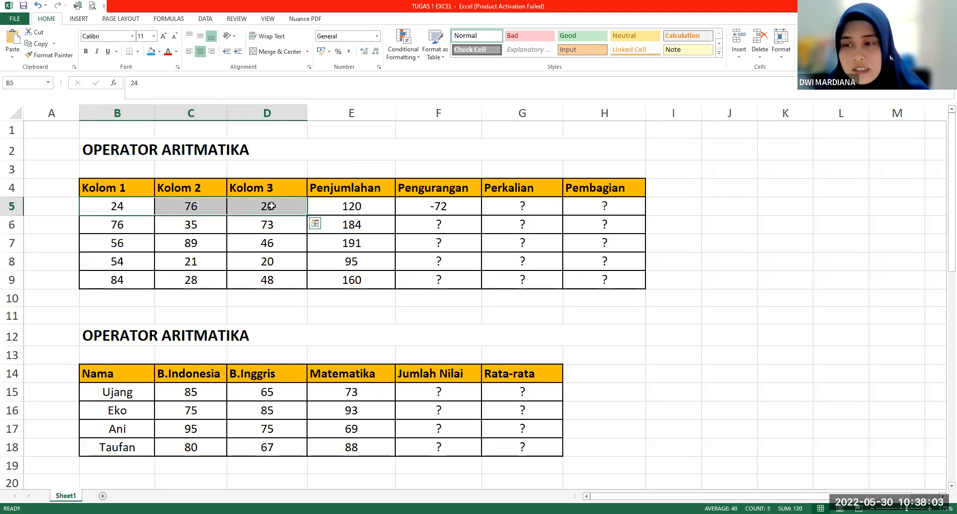
pyautogui.click(473, 204)
pyautogui.moveTo(481, 215); pyautogui.dragTo(481, 289)
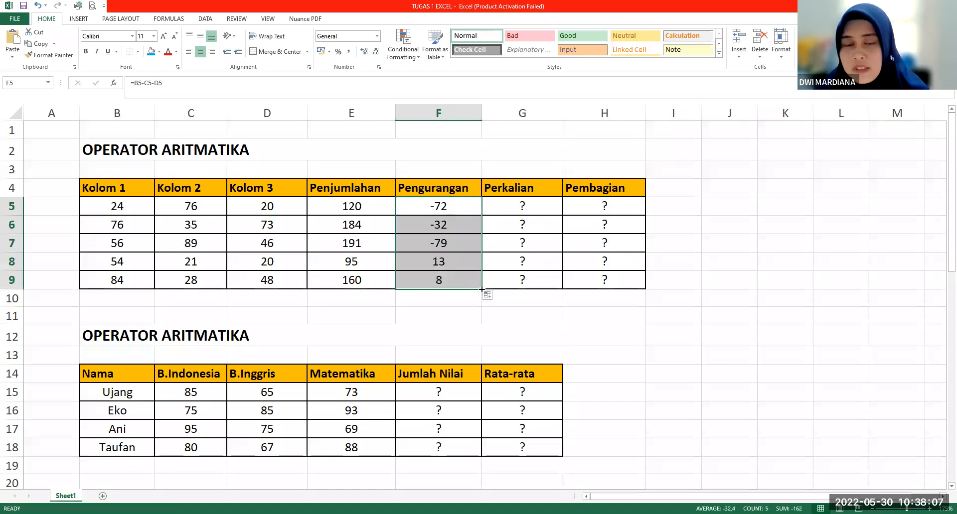
pyautogui.hotkey('ctrl', 'z')
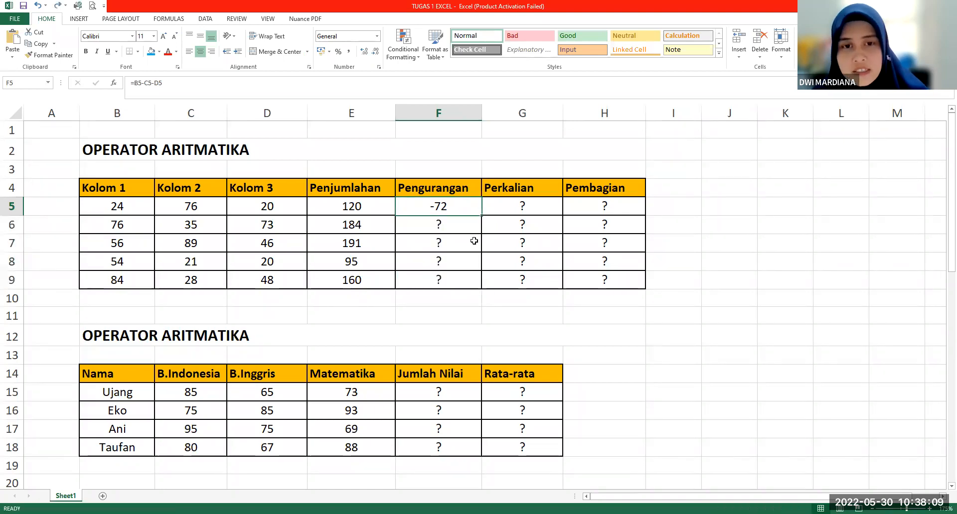
# Step: Fill the F5 subtraction formula down through F9 and check the copied formula in F9 against its row's values
pyautogui.doubleClick(481, 216)
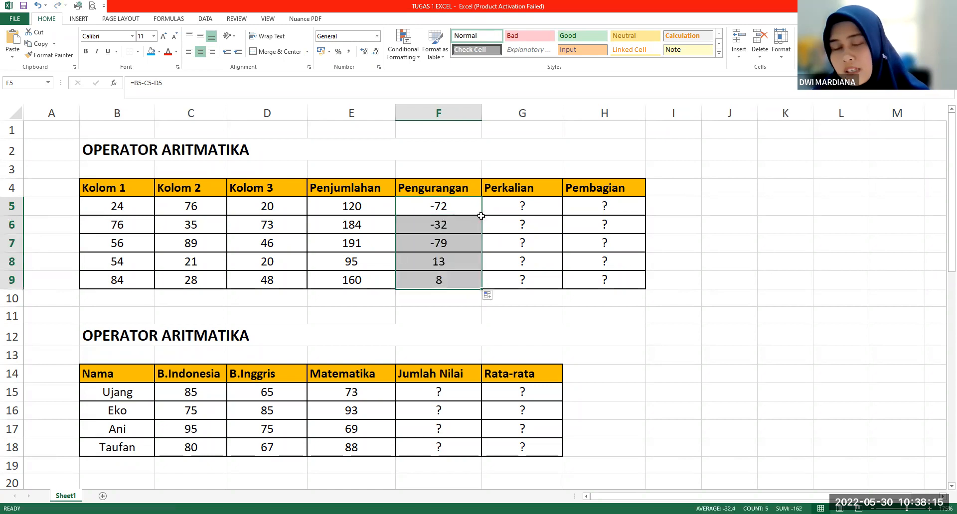
pyautogui.click(452, 275)
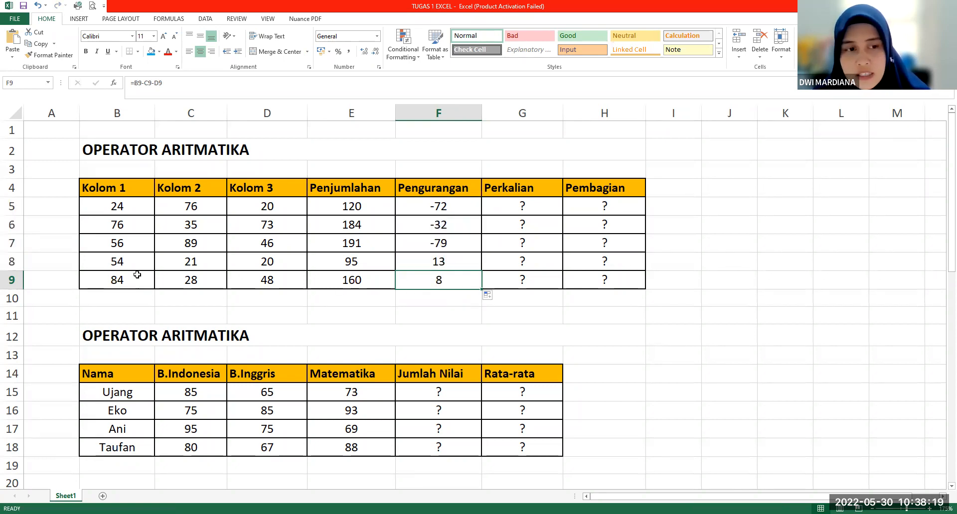
pyautogui.moveTo(137, 275); pyautogui.dragTo(376, 279)
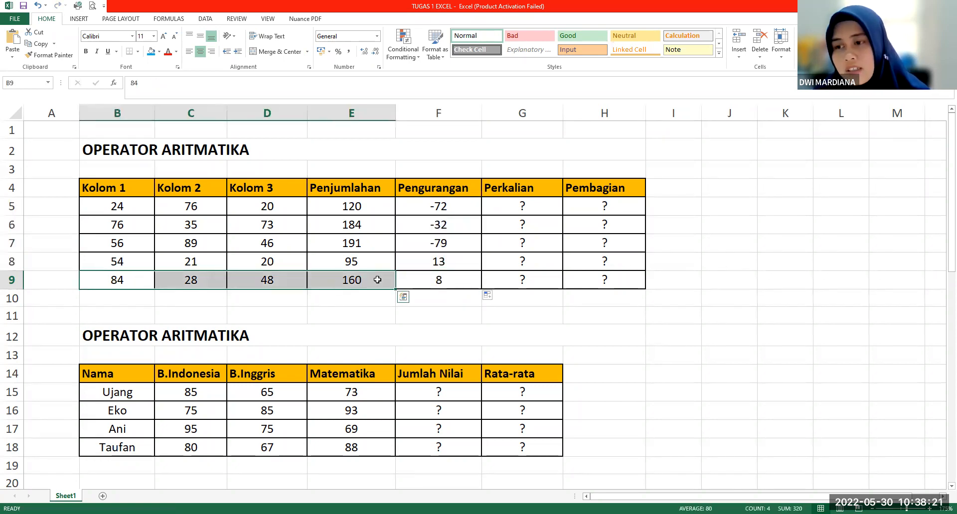
pyautogui.click(453, 276)
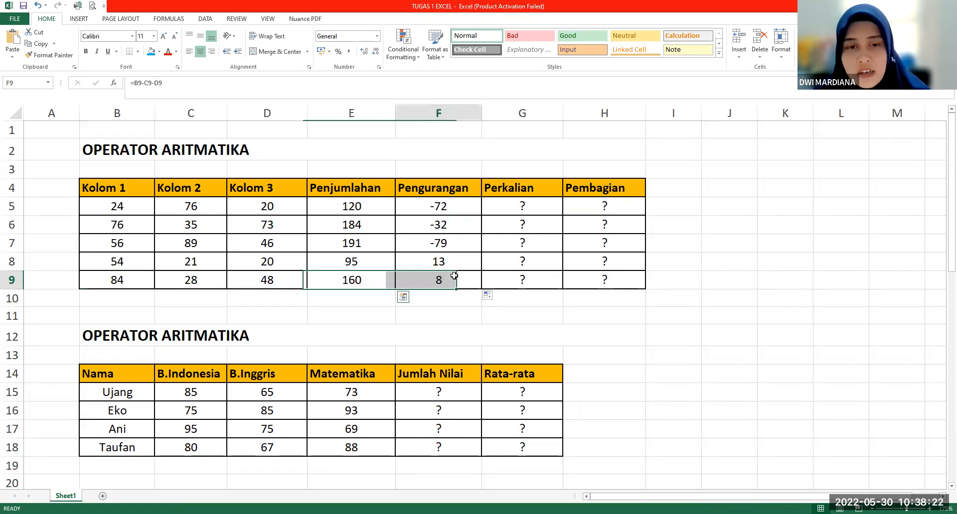
pyautogui.click(481, 213)
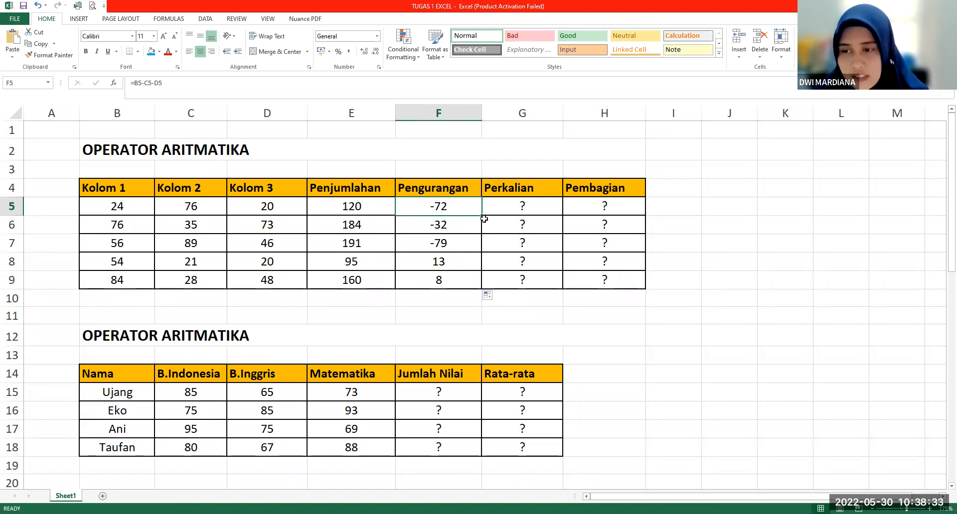
# Step: Enter the formula =B5*C5*D5 in G5 under Perkalian and fill it down through G9
pyautogui.click(523, 203)
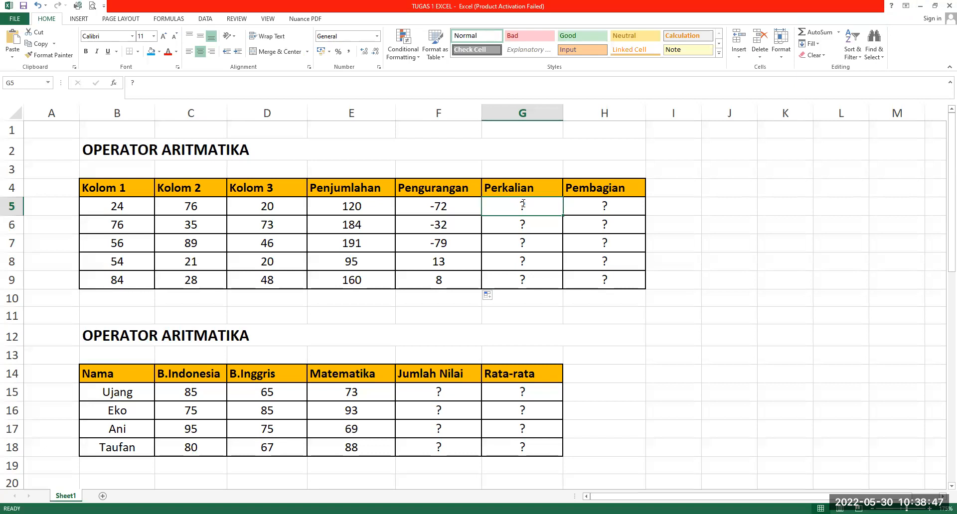
pyautogui.write('=')
pyautogui.click(106, 207)
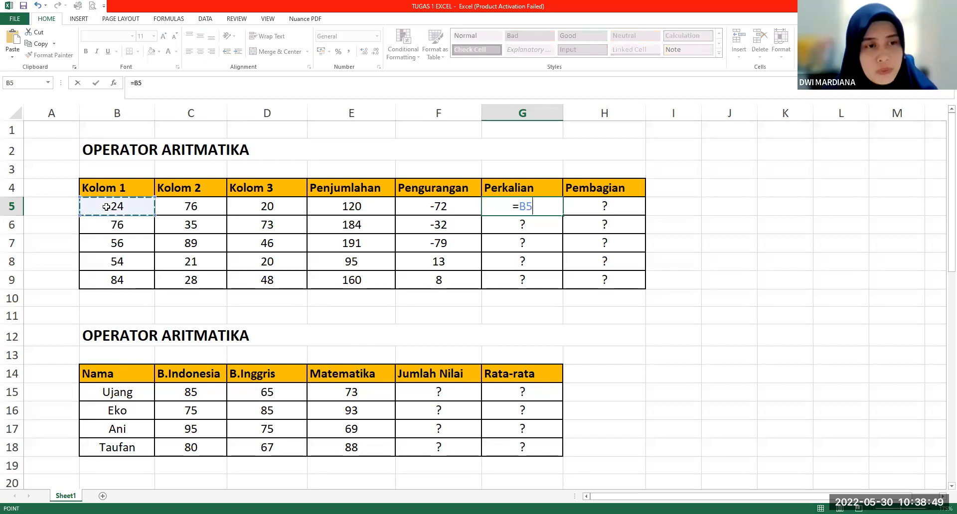
pyautogui.write('*')
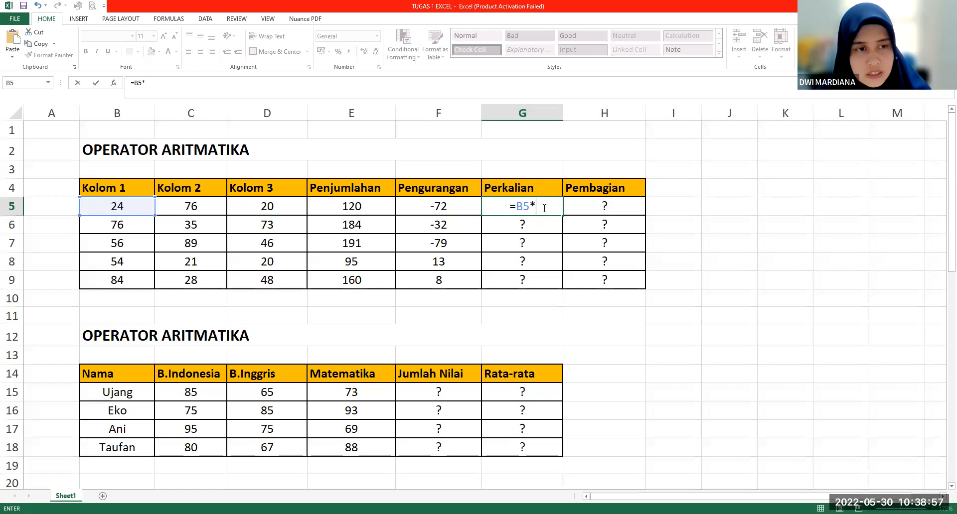
pyautogui.click(188, 206)
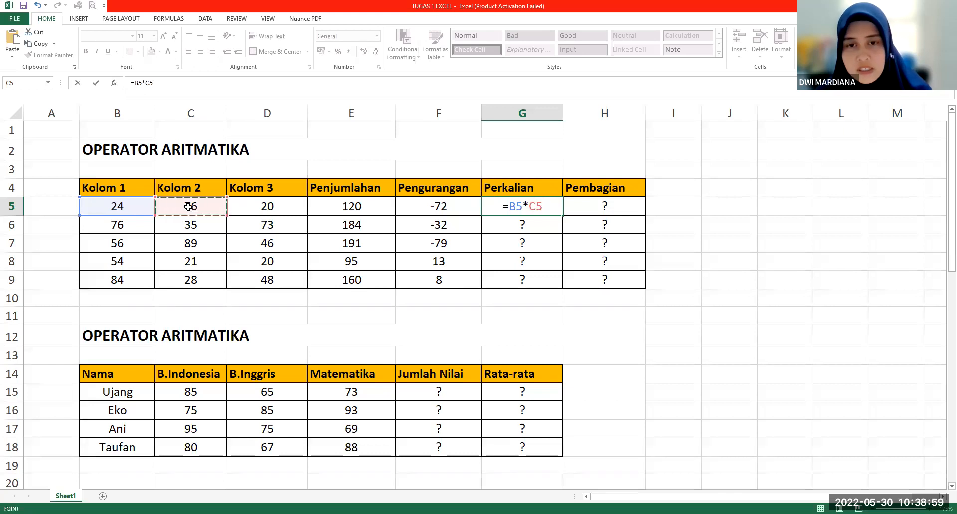
pyautogui.write('*')
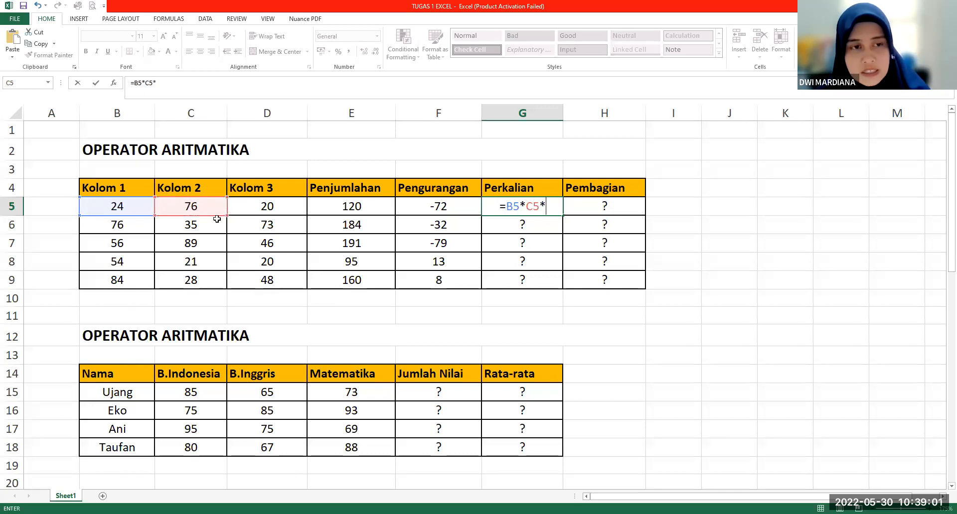
pyautogui.click(269, 207)
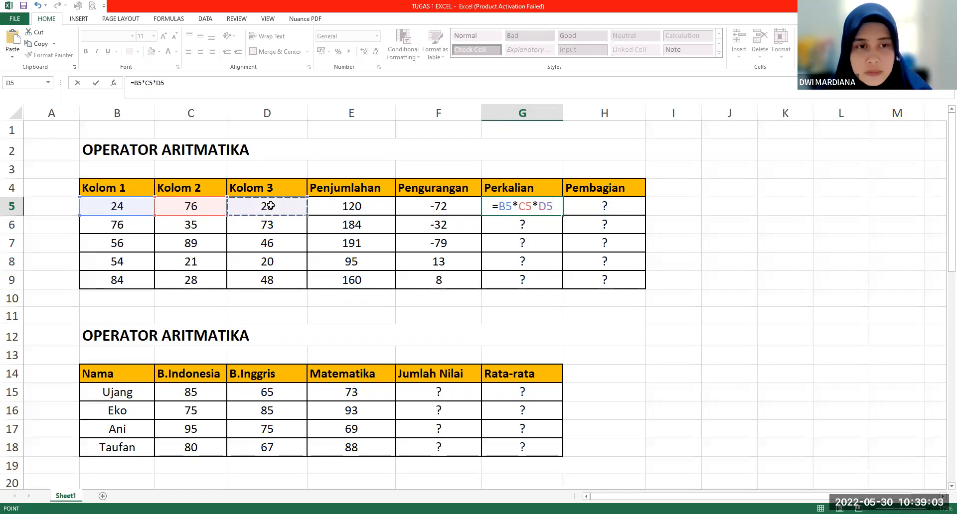
pyautogui.press('Return')
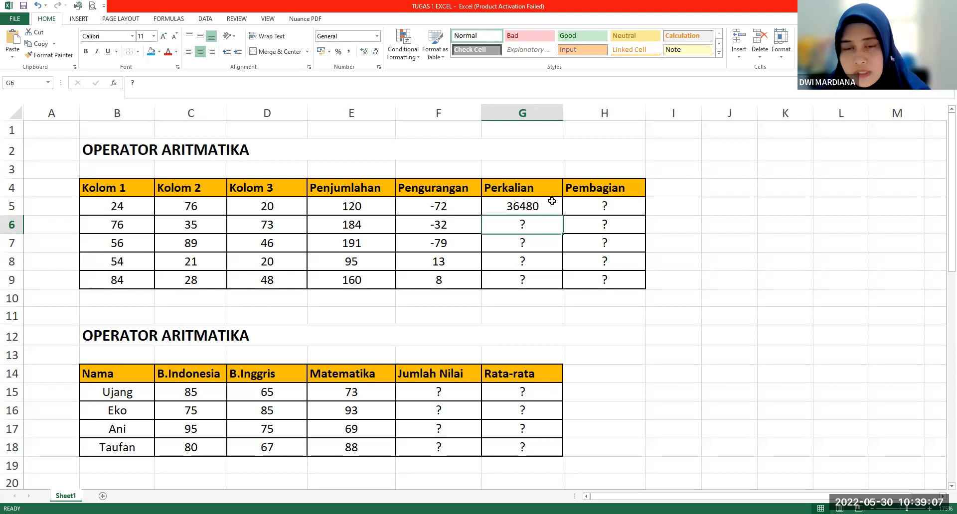
pyautogui.click(552, 202)
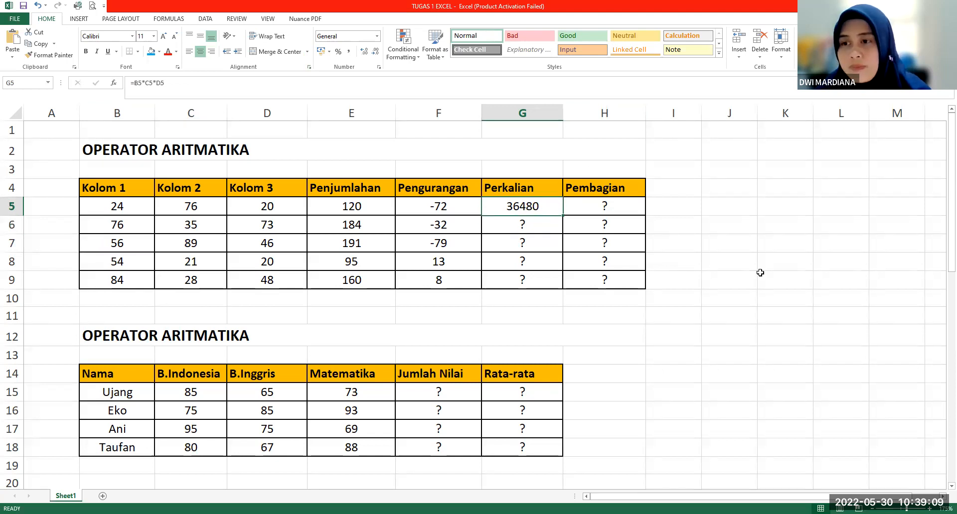
pyautogui.moveTo(563, 216); pyautogui.dragTo(563, 288)
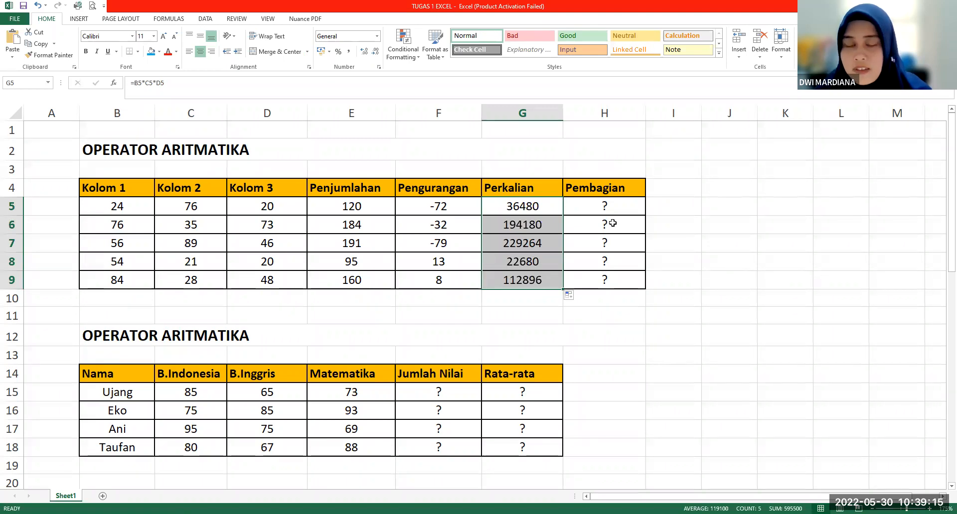
# Step: Enter the formula =B5/C5/D5 in H5 to divide the first row's values under Pembagian
pyautogui.click(604, 205)
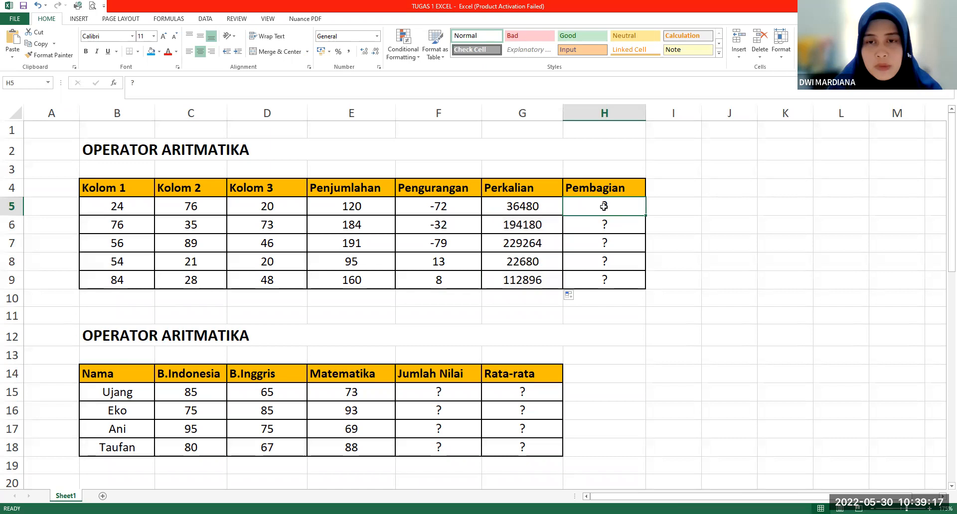
pyautogui.write('=')
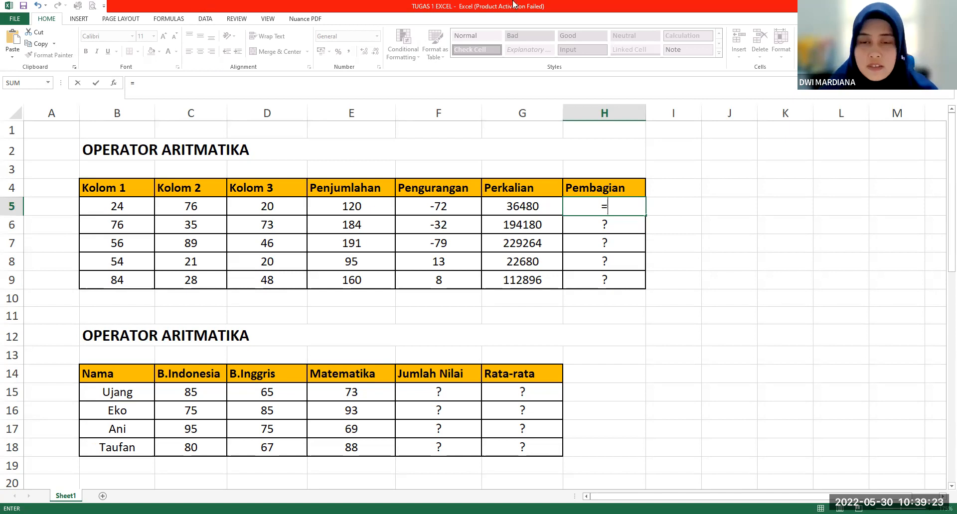
pyautogui.click(114, 207)
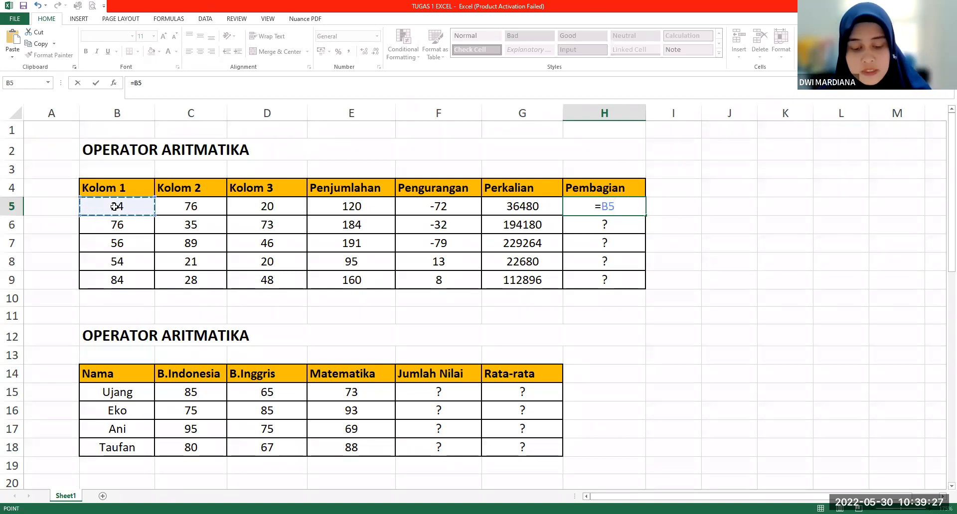
pyautogui.write('/')
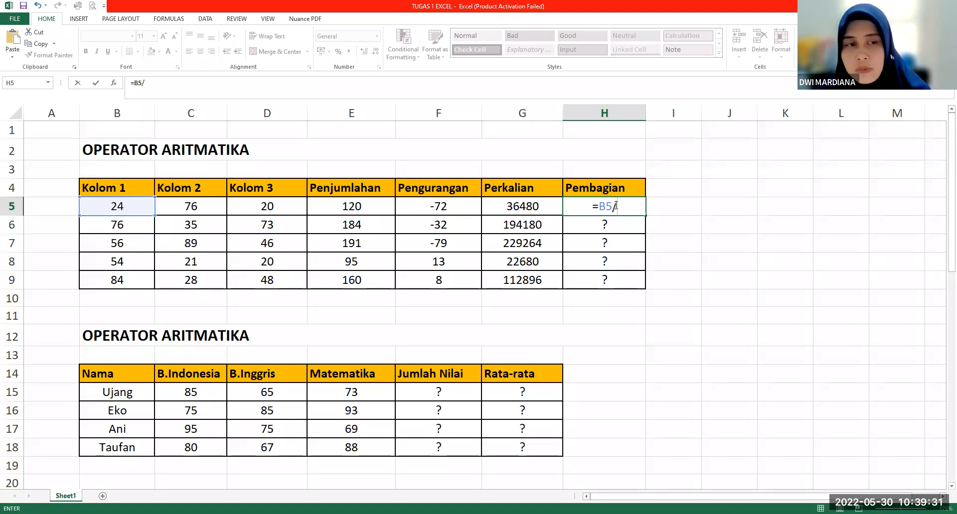
pyautogui.click(183, 202)
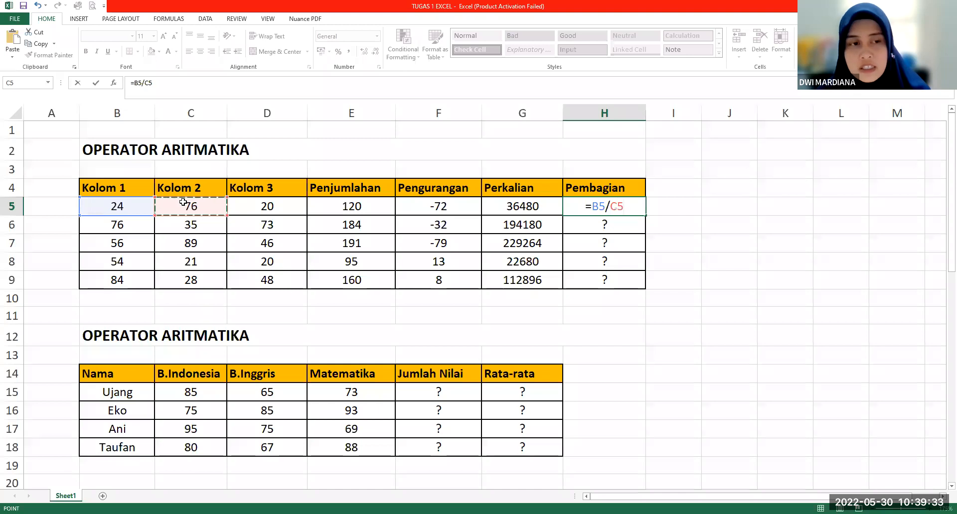
pyautogui.write('/')
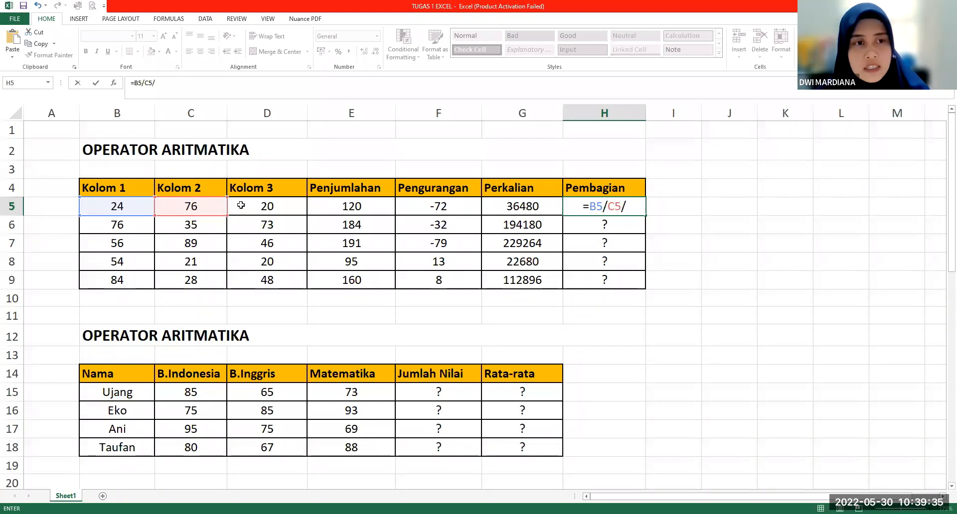
pyautogui.click(259, 205)
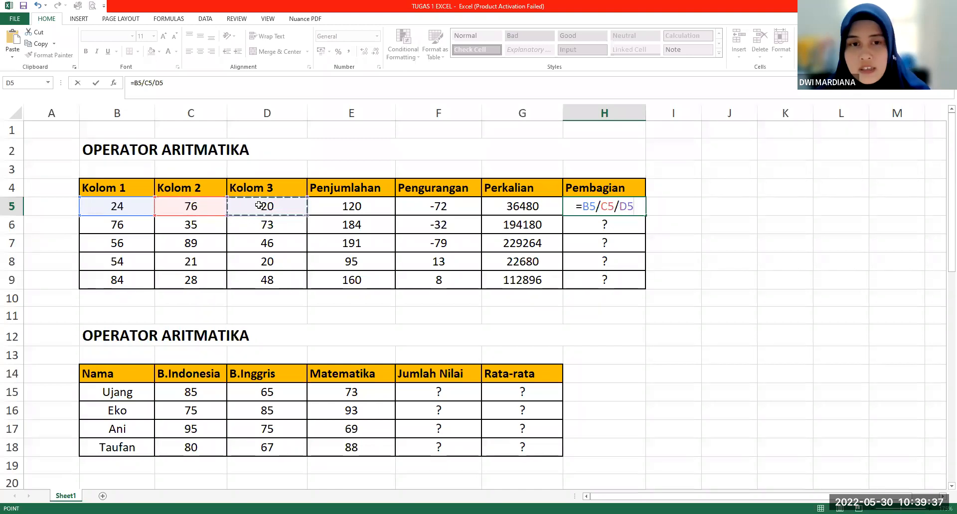
pyautogui.press('Return')
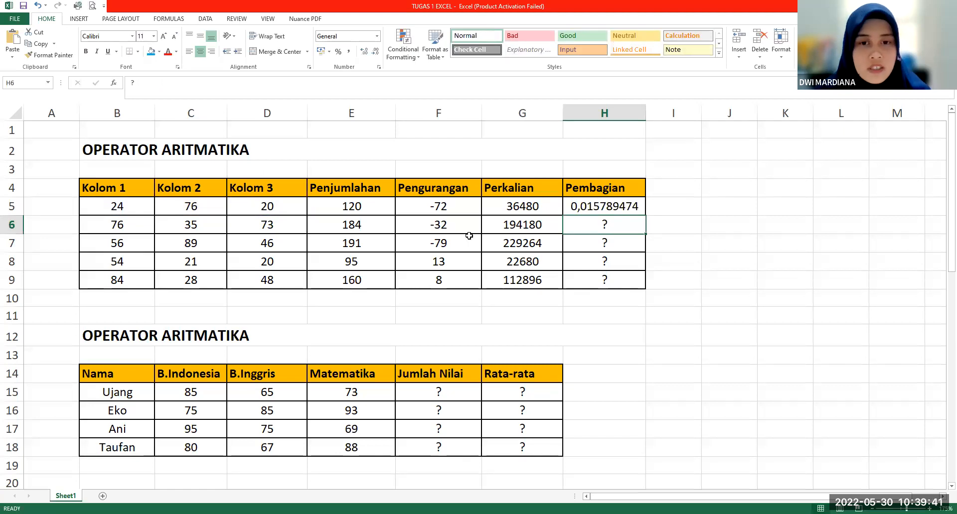
# Step: Fill the H5 division formula down through H9 and select the whole first table with its title, B2:H9
pyautogui.click(613, 206)
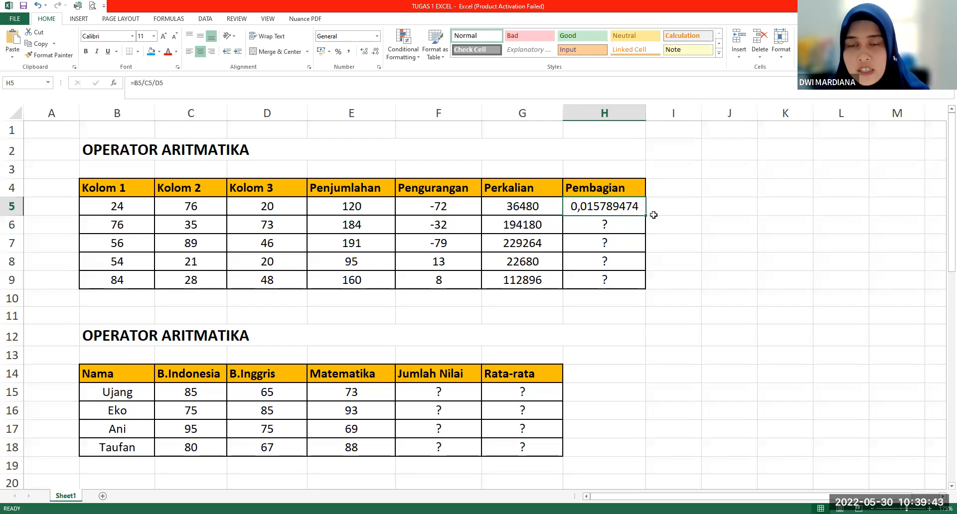
pyautogui.moveTo(646, 216); pyautogui.dragTo(653, 283)
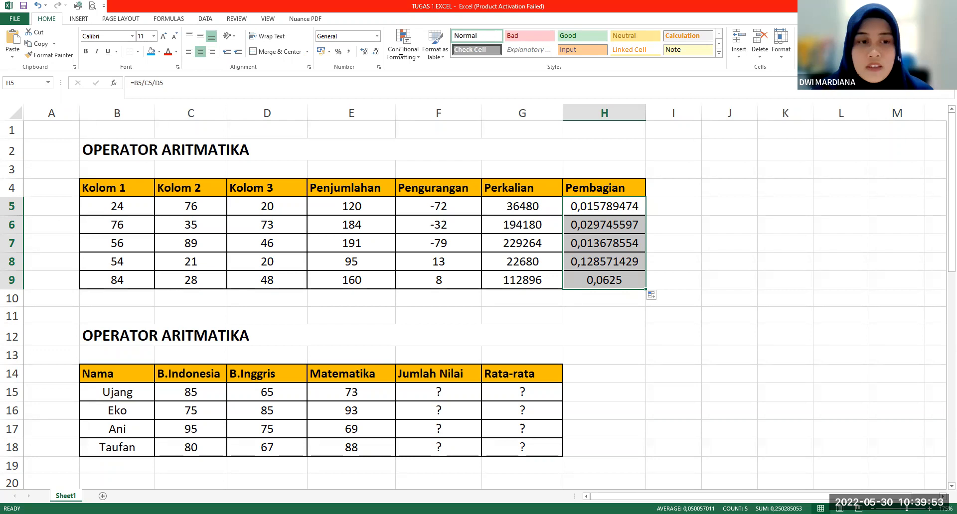
pyautogui.click(608, 341)
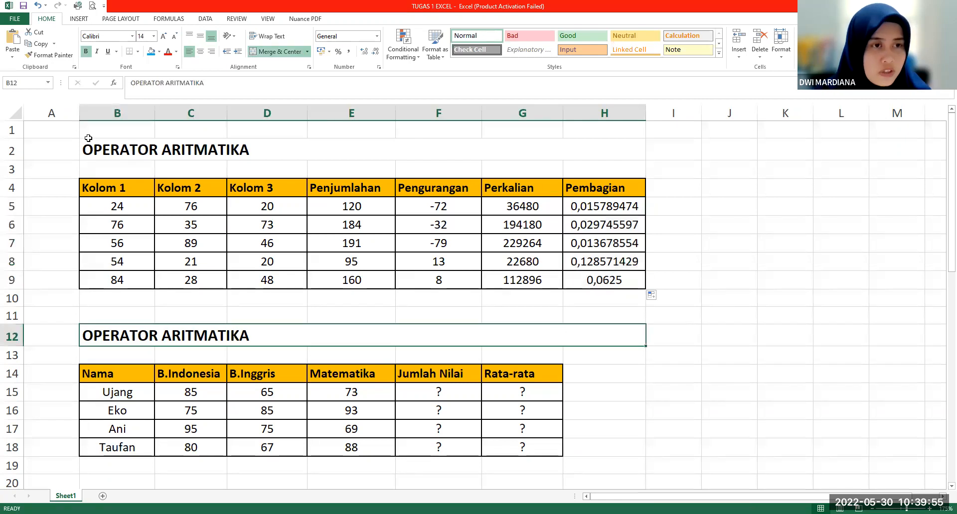
pyautogui.moveTo(98, 150); pyautogui.dragTo(618, 279)
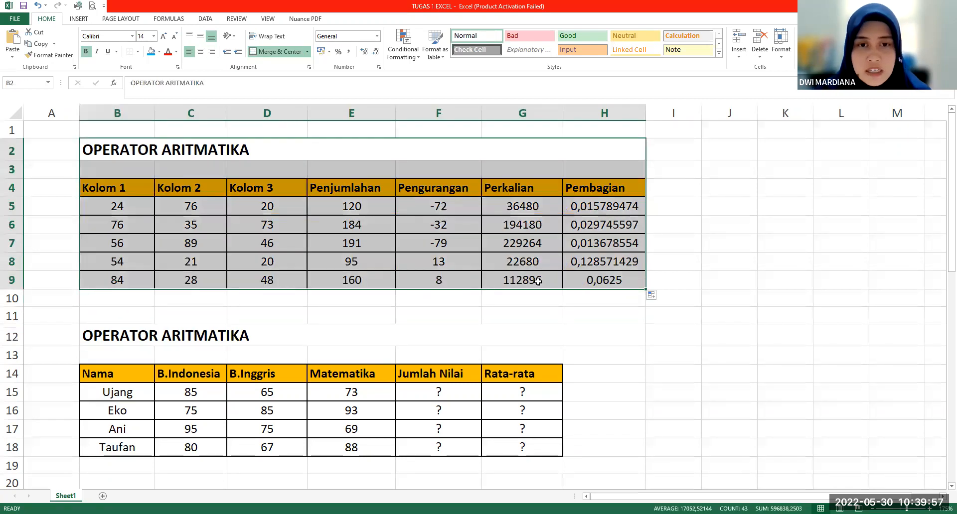
# Step: Check the copied subtraction, multiplication and division formulas in the first table, including F7, G6 and H6
pyautogui.click(375, 248)
pyautogui.click(448, 243)
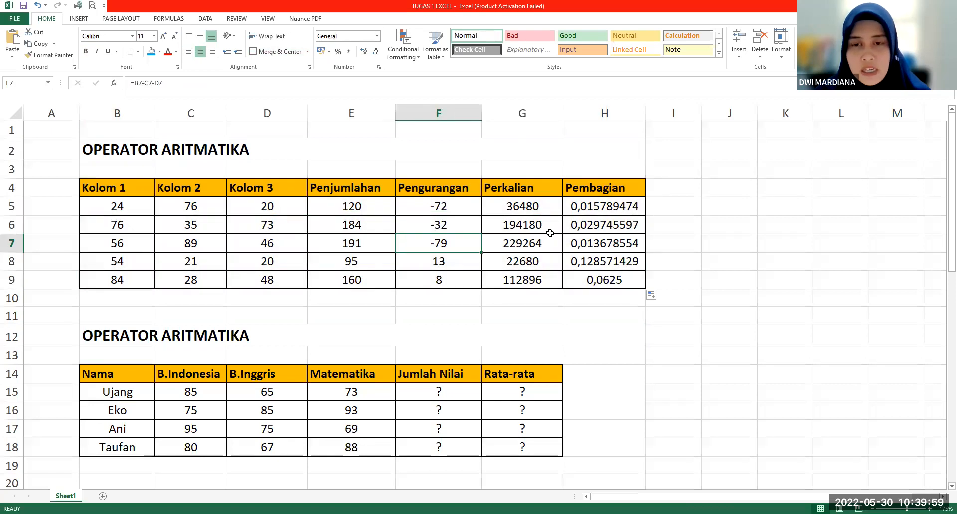
pyautogui.click(528, 225)
pyautogui.click(596, 226)
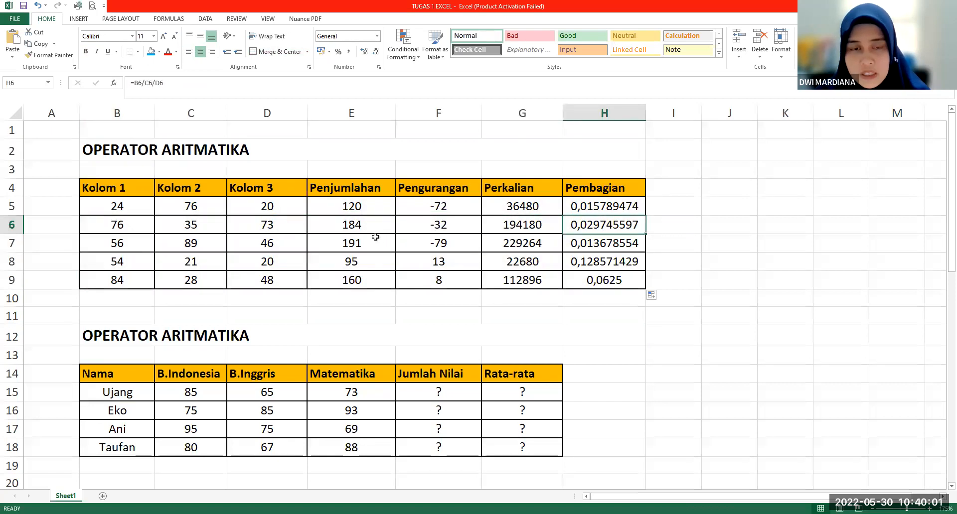
# Step: Examine the second OPERATOR ARITMATIKA table: the names, the three subject score columns and the unfilled Jumlah Nilai and Rata-rata columns
pyautogui.scroll(-2, 375, 237)
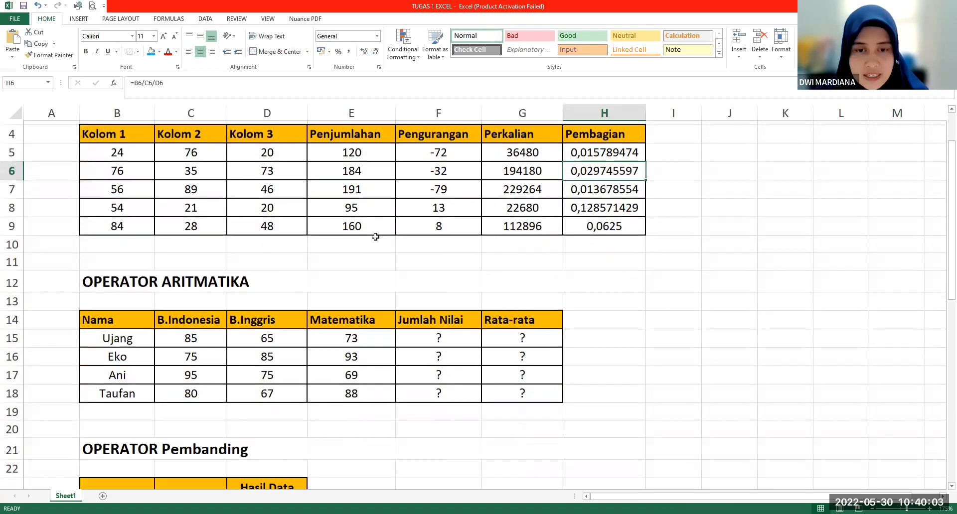
pyautogui.scroll(-2, 377, 232)
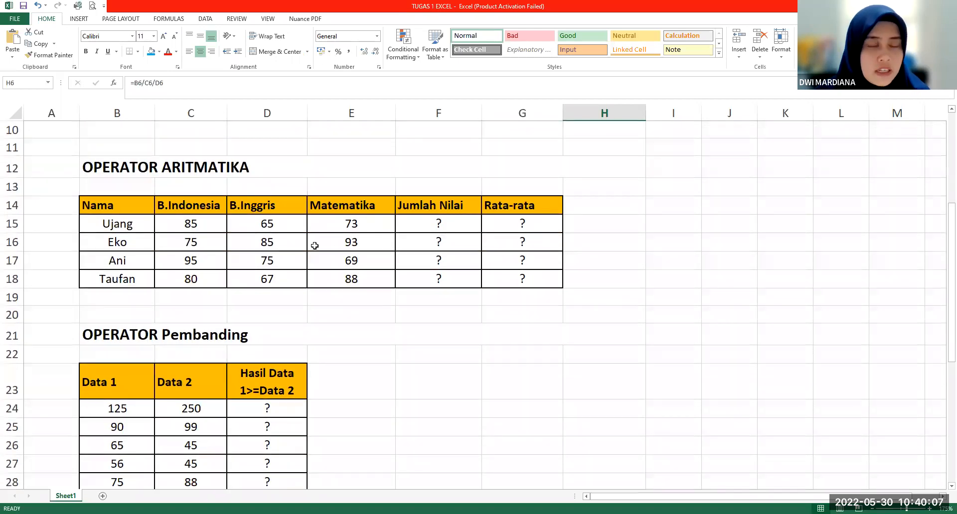
pyautogui.scroll(1, 385, 230)
pyautogui.scroll(-1, 386, 232)
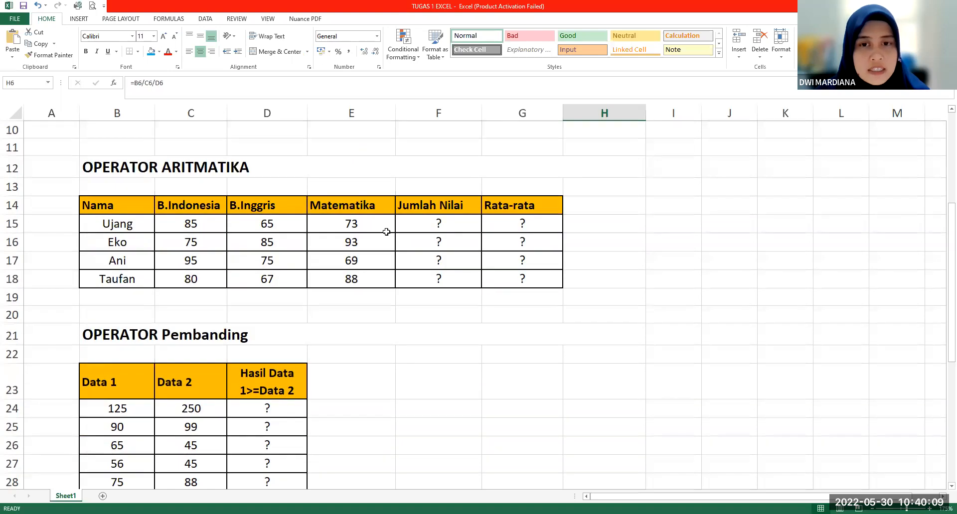
pyautogui.keyDown('ctrl'); pyautogui.scroll(1, 387, 231); pyautogui.keyUp('ctrl')
pyautogui.scroll(-2, 387, 232)
pyautogui.scroll(2, 384, 238)
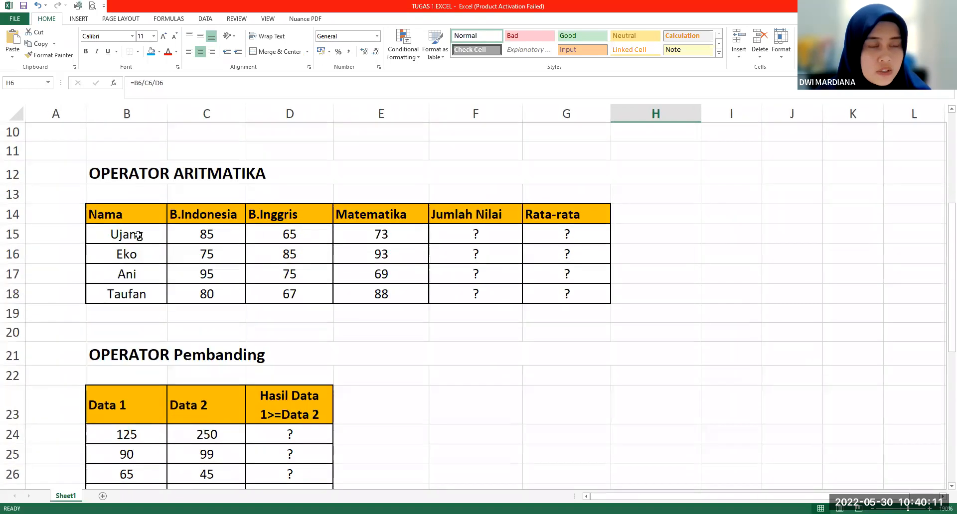
pyautogui.moveTo(134, 214); pyautogui.dragTo(150, 295)
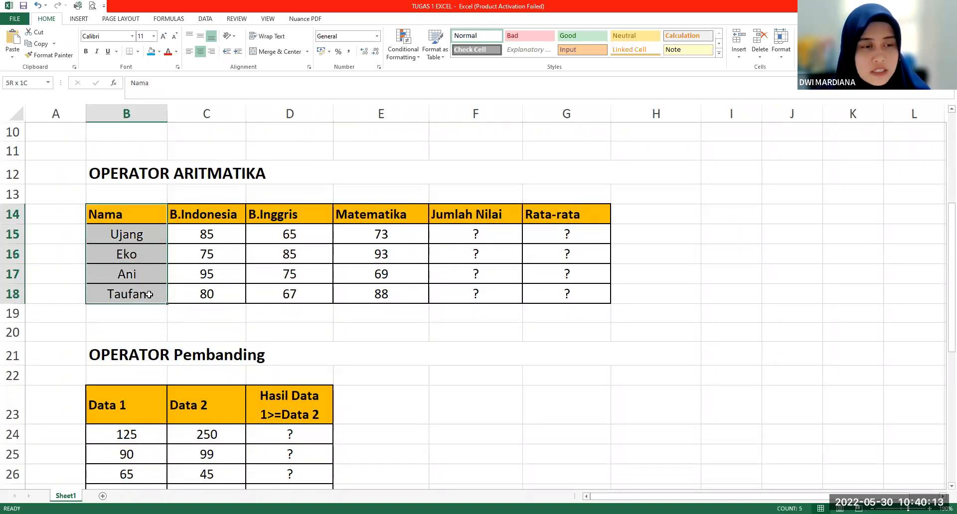
pyautogui.moveTo(204, 218); pyautogui.dragTo(374, 300)
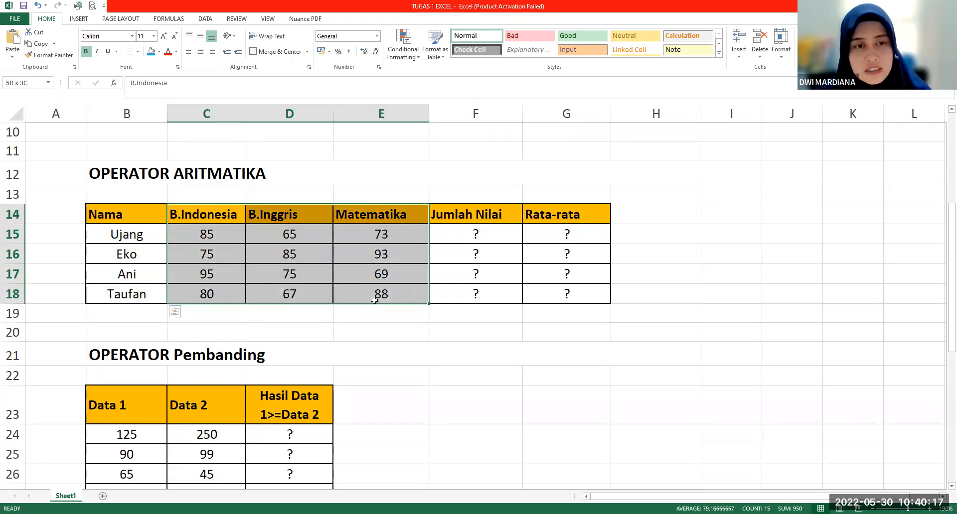
pyautogui.click(476, 222)
pyautogui.moveTo(482, 251); pyautogui.dragTo(489, 292)
pyautogui.moveTo(548, 211); pyautogui.dragTo(563, 293)
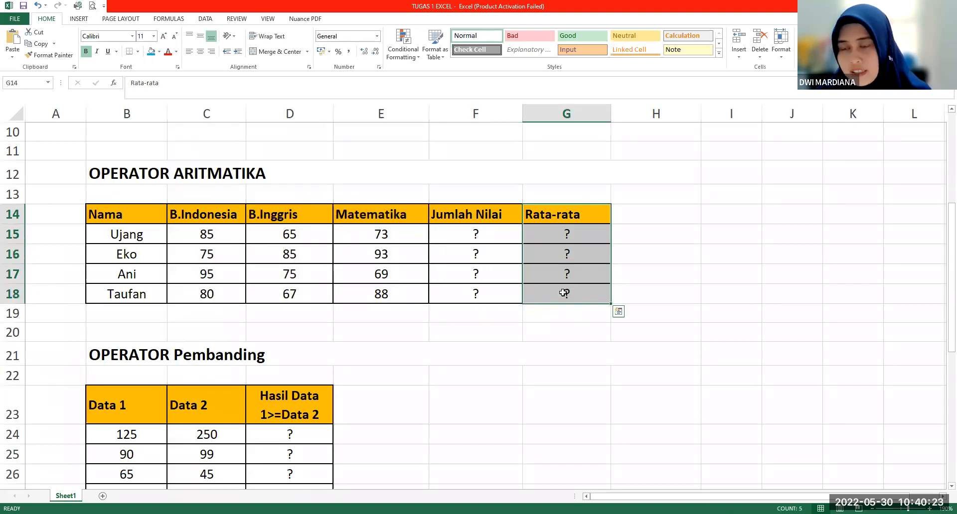
# Step: Enter the formula =SUM(C15:E15) in F15 under Jumlah Nilai and fill it down through F18
pyautogui.click(466, 239)
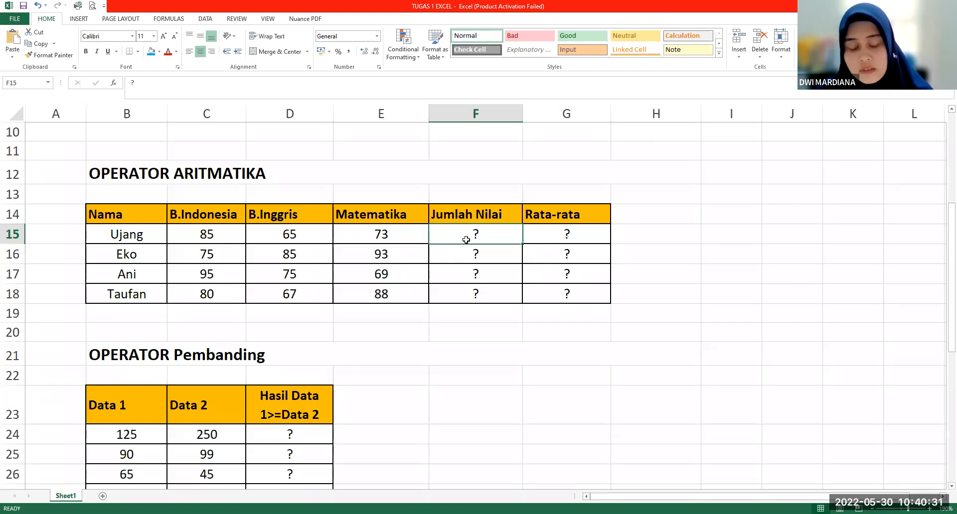
pyautogui.write('=s')
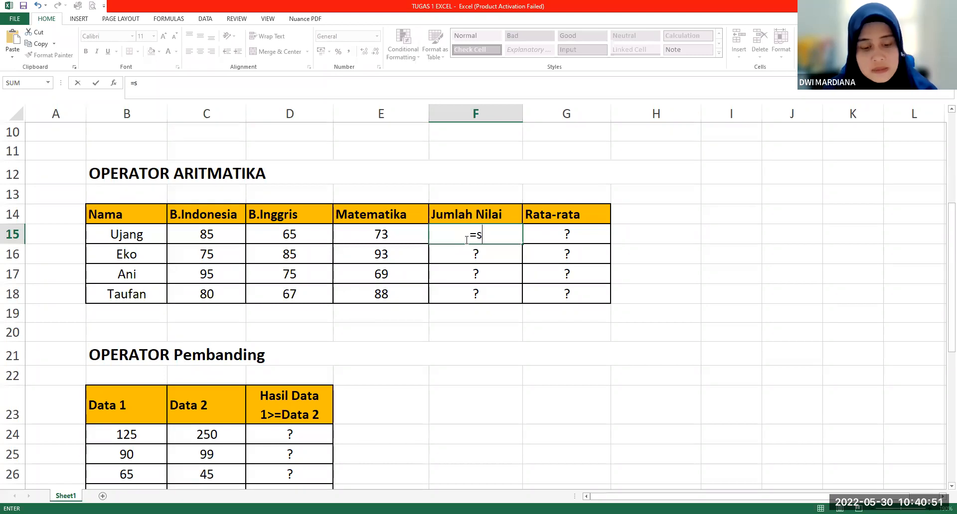
pyautogui.write('u')
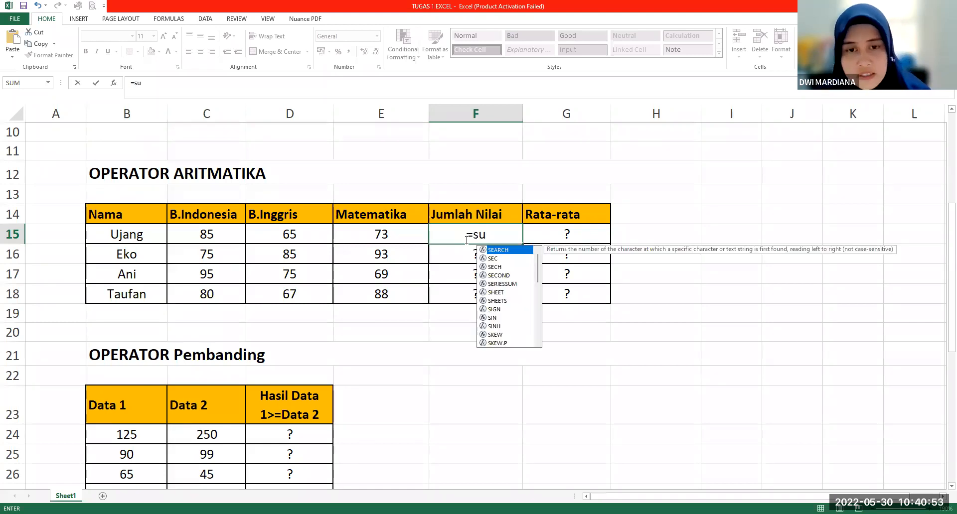
pyautogui.write('mm')
pyautogui.press('BackSpace')
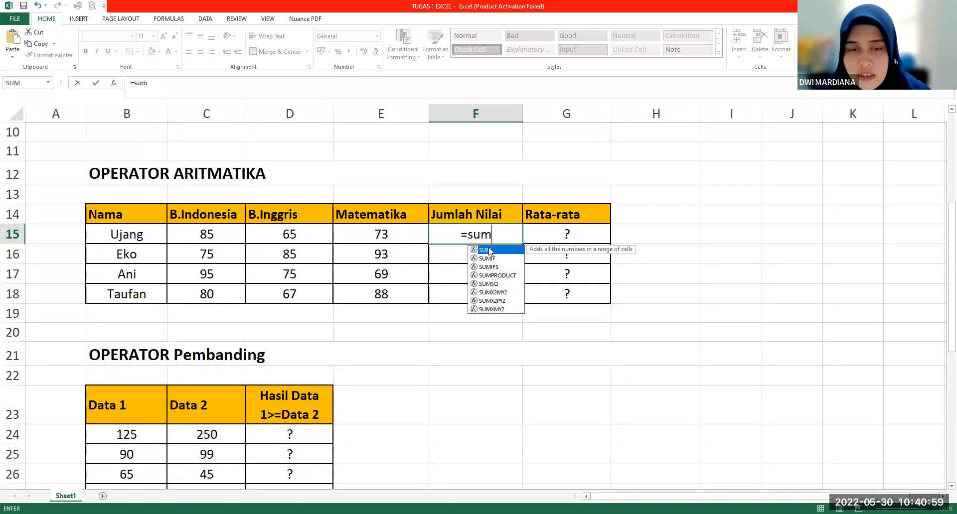
pyautogui.doubleClick(490, 252)
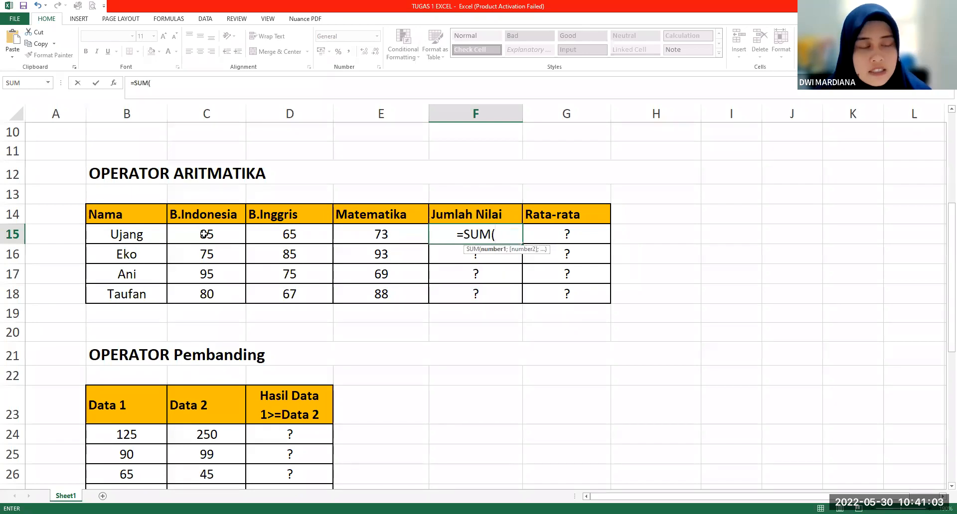
pyautogui.moveTo(204, 234); pyautogui.dragTo(366, 235)
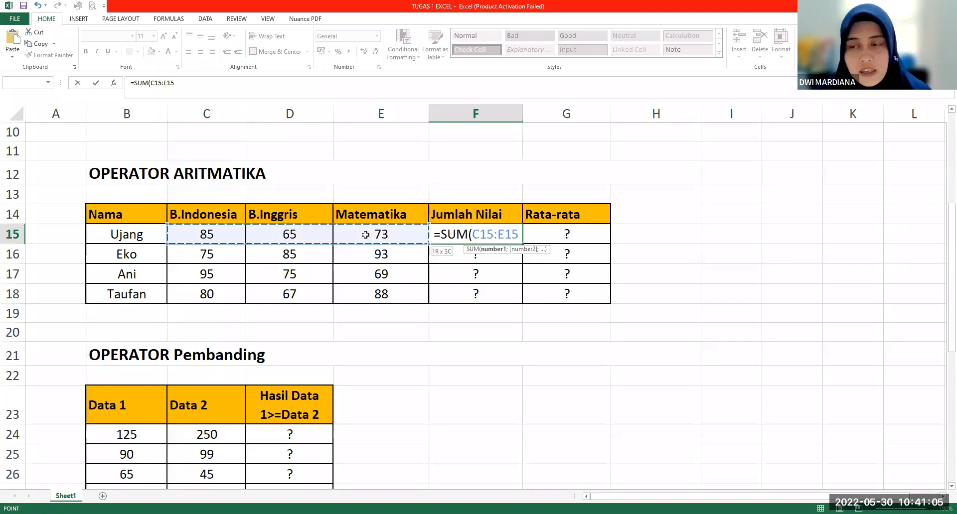
pyautogui.moveTo(365, 235); pyautogui.dragTo(366, 234)
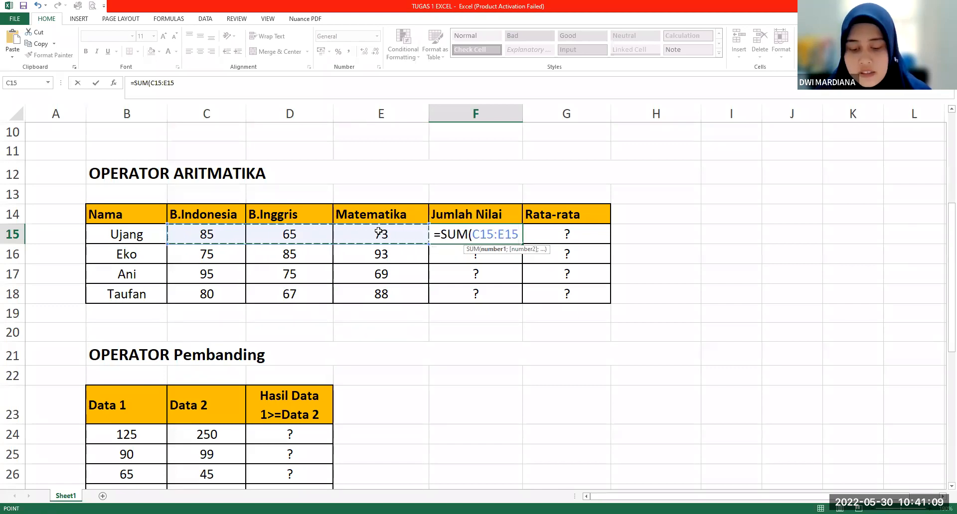
pyautogui.write(')')
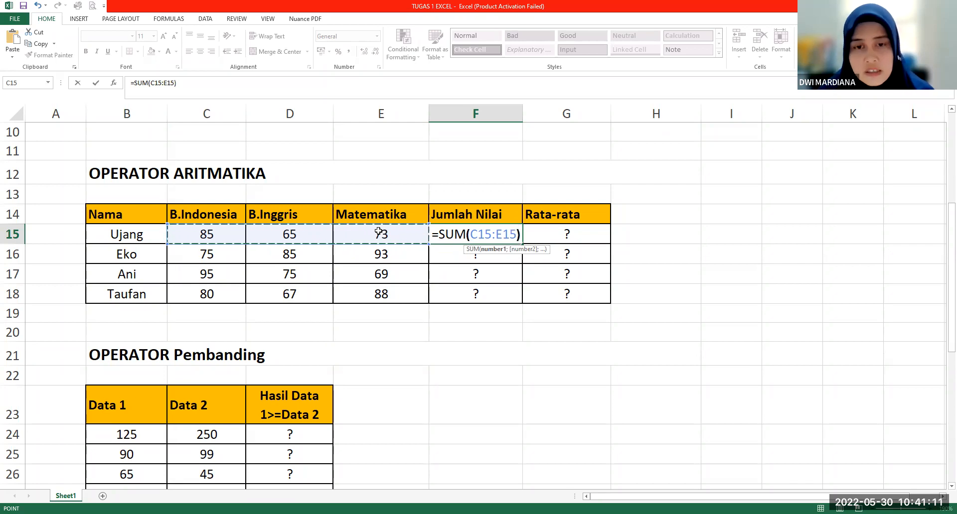
pyautogui.press('Return')
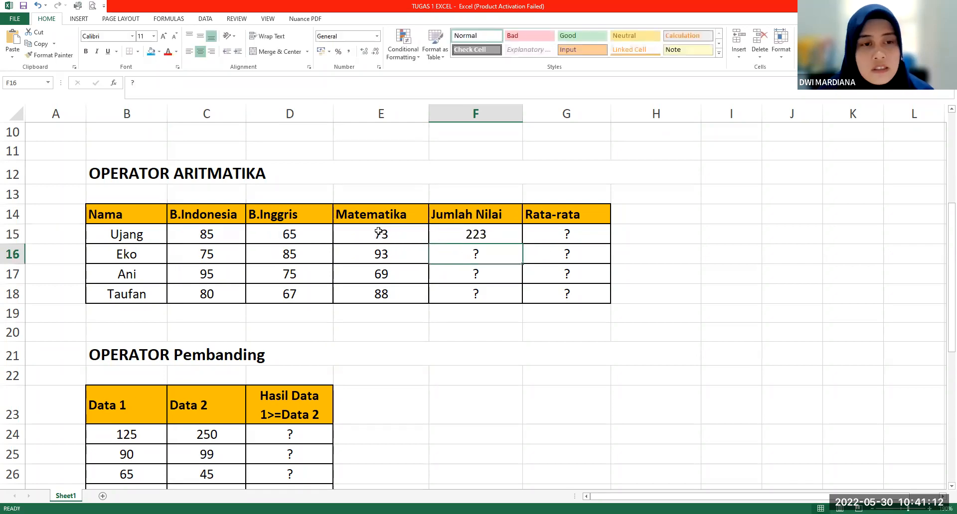
pyautogui.click(498, 232)
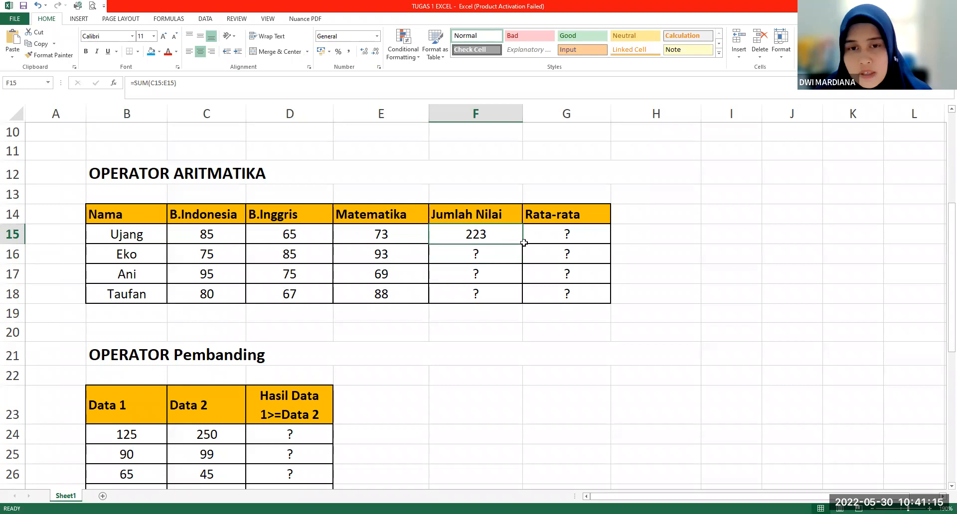
pyautogui.moveTo(522, 243); pyautogui.dragTo(522, 301)
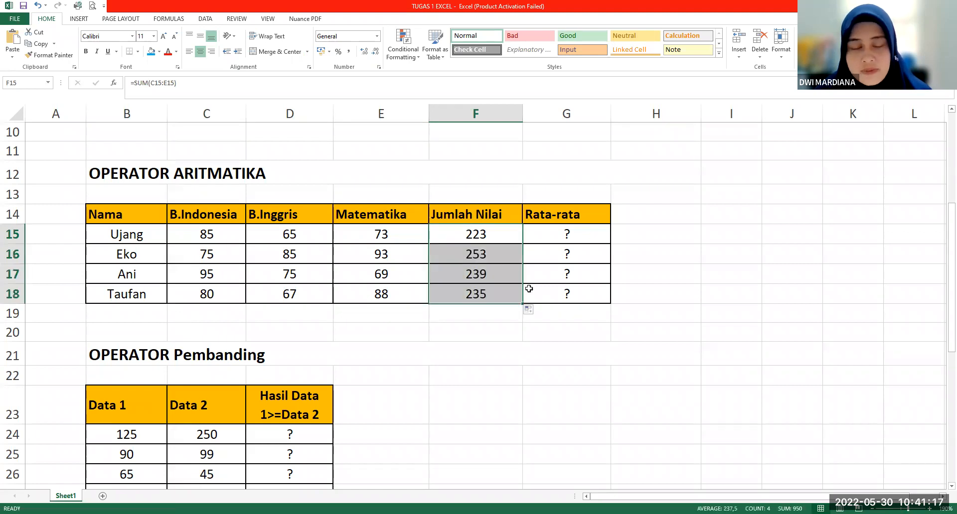
# Step: Enter the formula =AVERAGE(C15:E15) in G15 to average the first student's three subject scores under Rata-rata
pyautogui.click(578, 230)
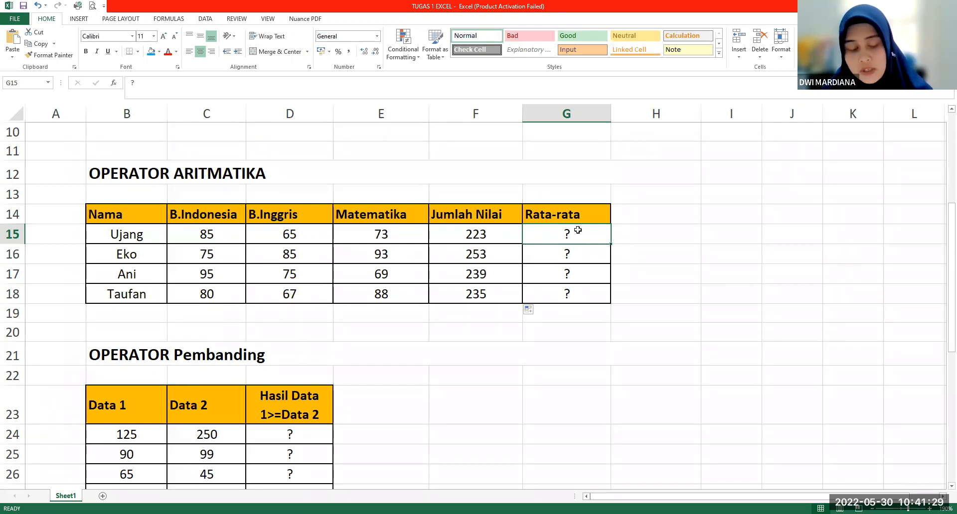
pyautogui.write('=')
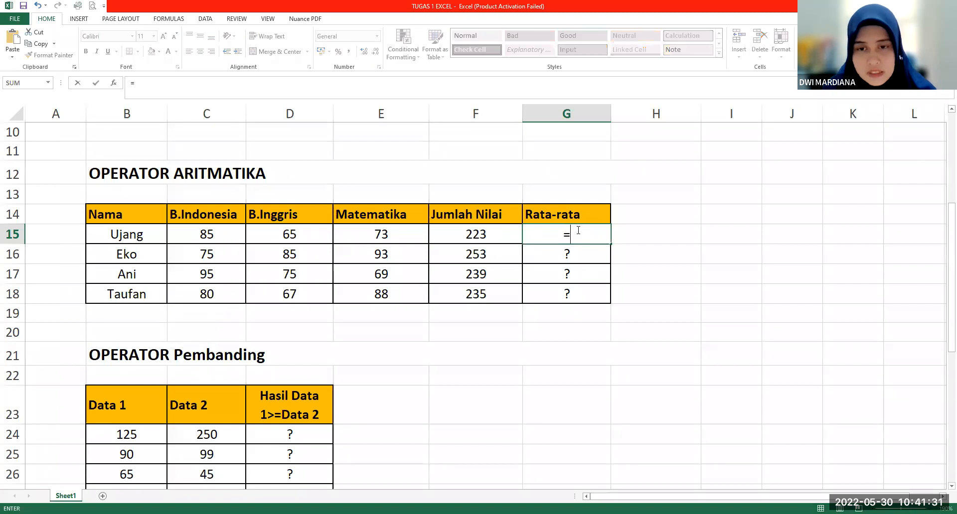
pyautogui.write('avera')
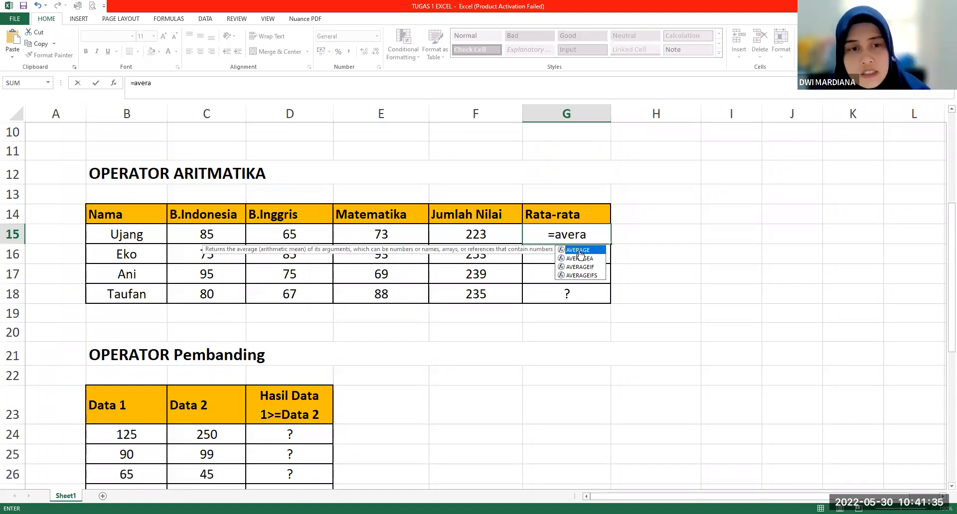
pyautogui.doubleClick(579, 252)
pyautogui.click(195, 236)
pyautogui.moveTo(389, 234); pyautogui.dragTo(389, 235)
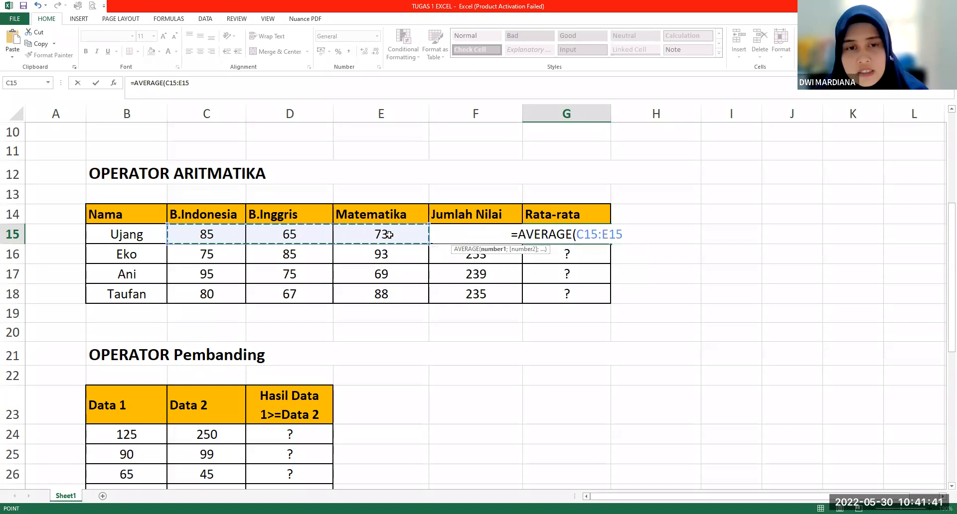
pyautogui.write(')')
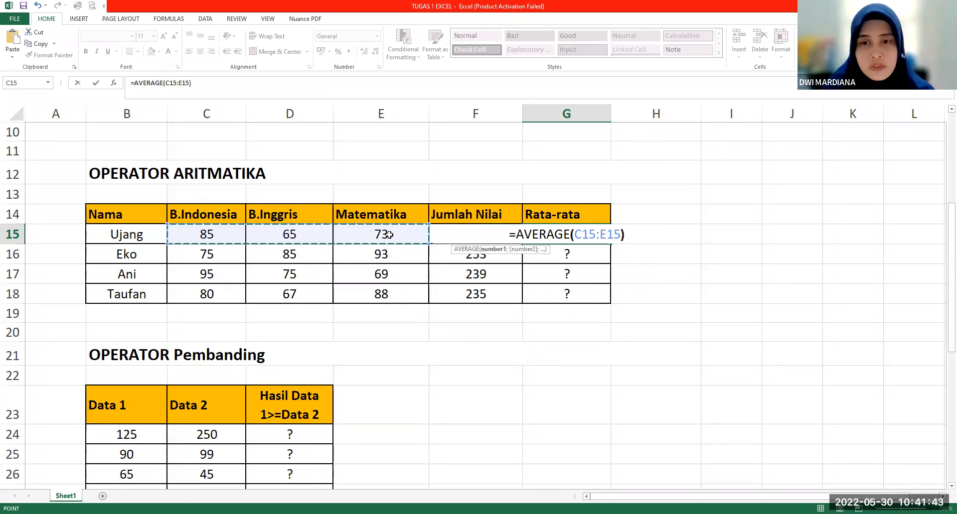
pyautogui.press('Return')
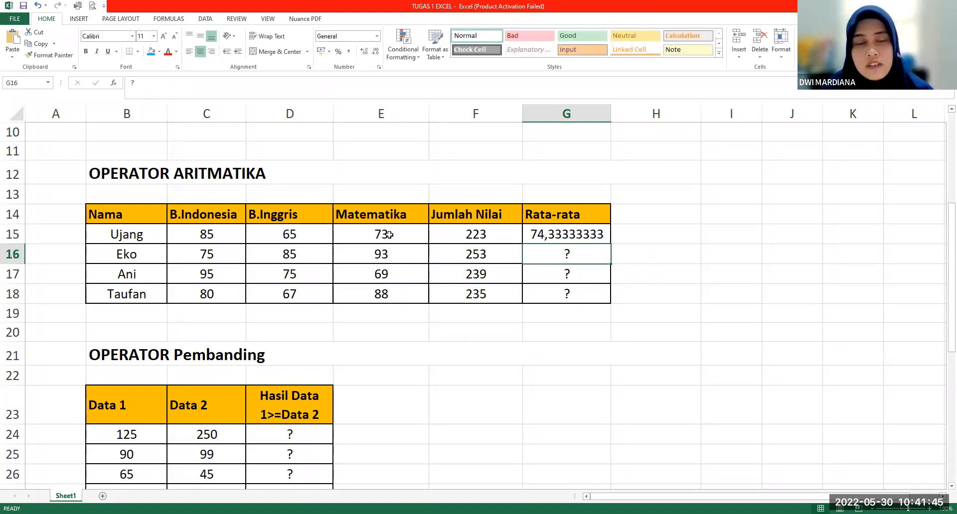
# Step: Review the first student's scores in C15:E15 and fill the G15 average formula down through G18
pyautogui.click(212, 232)
pyautogui.moveTo(302, 226); pyautogui.dragTo(366, 229)
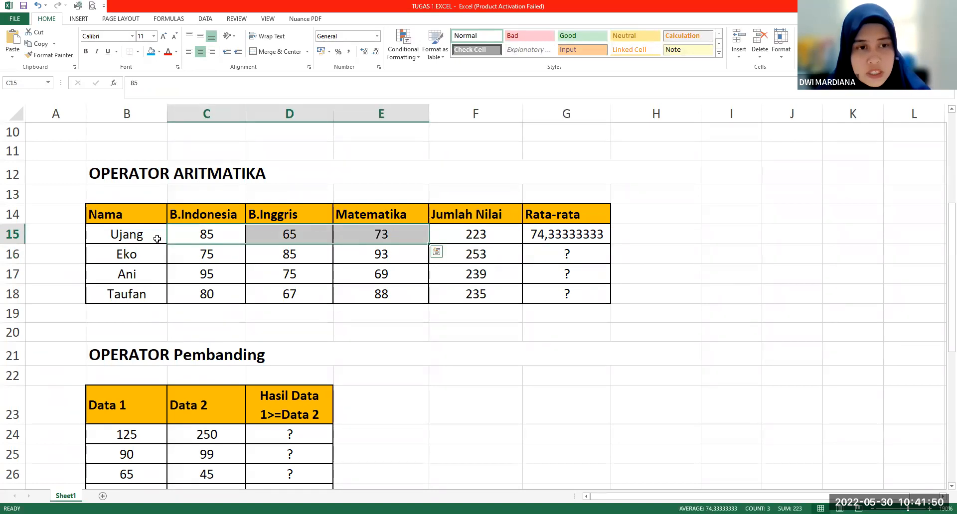
pyautogui.click(547, 236)
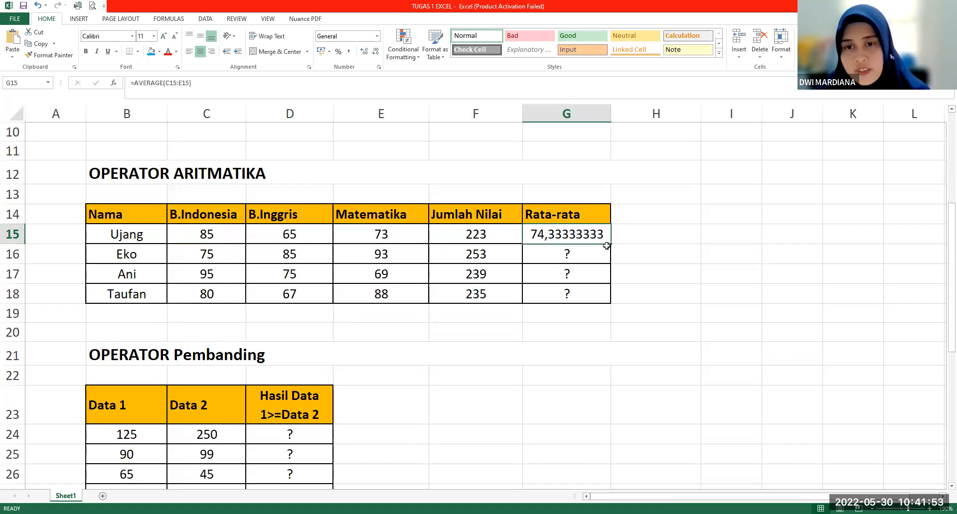
pyautogui.moveTo(609, 246); pyautogui.dragTo(612, 302)
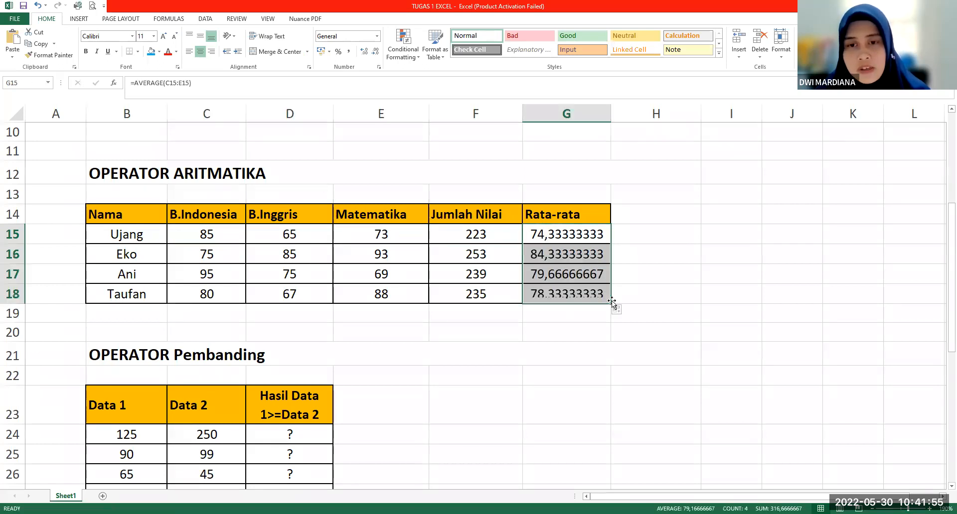
# Step: Check the copied SUM formula in F18 and review the completed Jumlah Nilai and Rata-rata columns
pyautogui.click(449, 288)
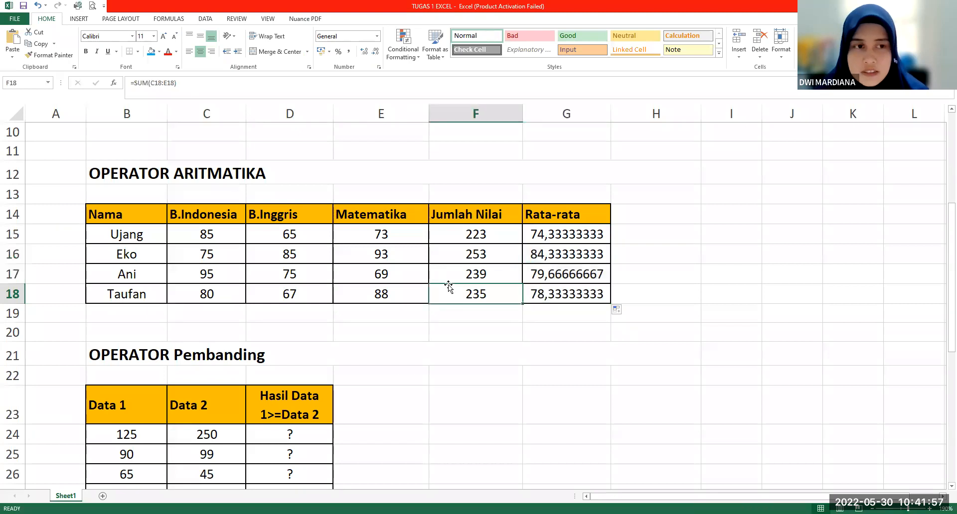
pyautogui.scroll(1, 449, 288)
pyautogui.scroll(-1, 461, 237)
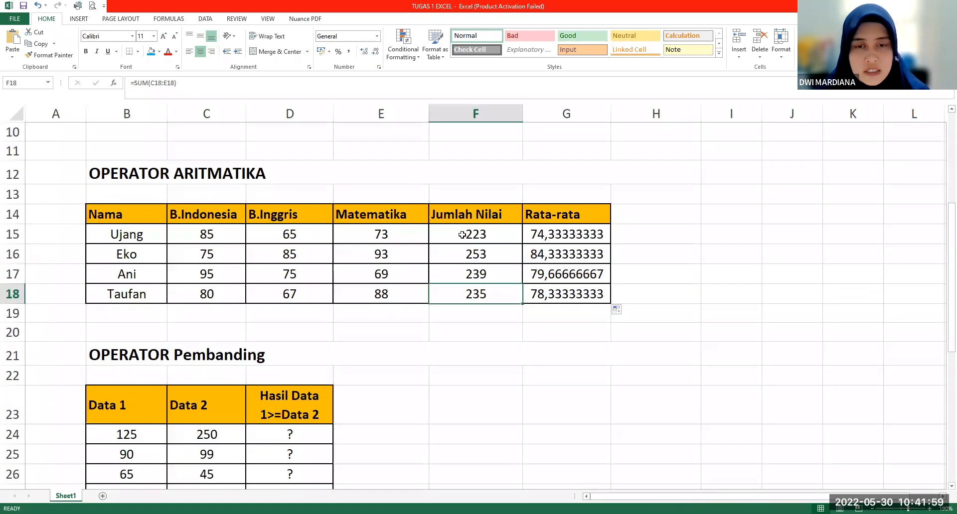
pyautogui.click(472, 194)
pyautogui.click(564, 222)
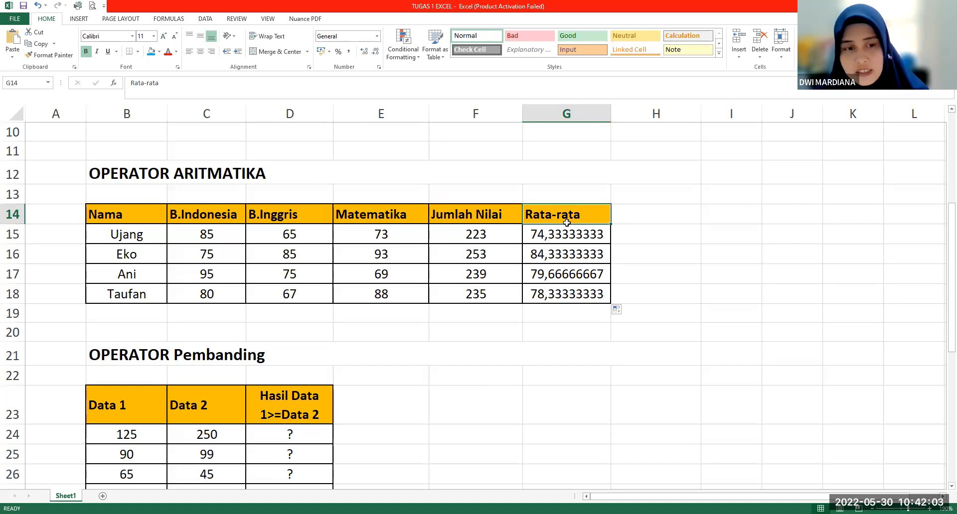
# Step: Examine the OPERATOR Pembanding table's Data 1 and Data 2 columns and the comparison condition in its D23 heading
pyautogui.scroll(-3, 566, 223)
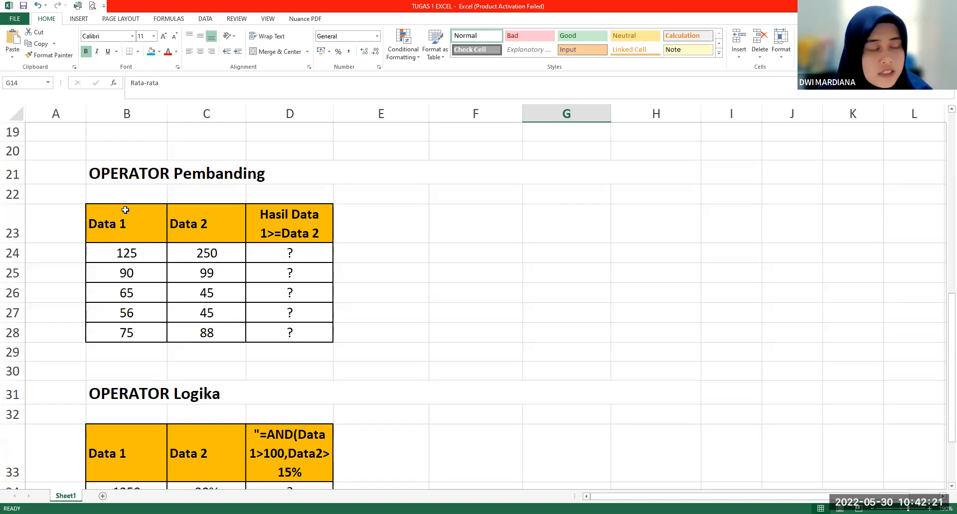
pyautogui.moveTo(137, 227); pyautogui.dragTo(127, 332)
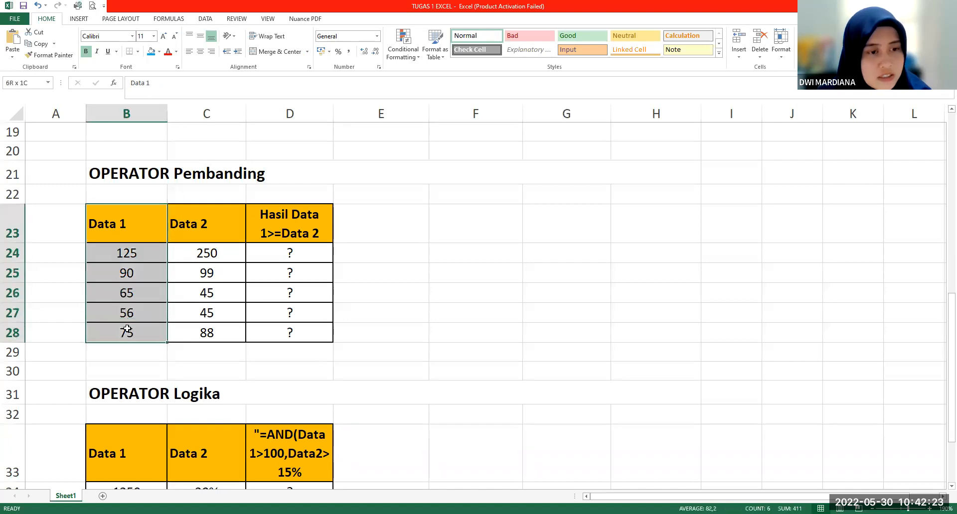
pyautogui.moveTo(211, 228); pyautogui.dragTo(219, 331)
pyautogui.click(299, 227)
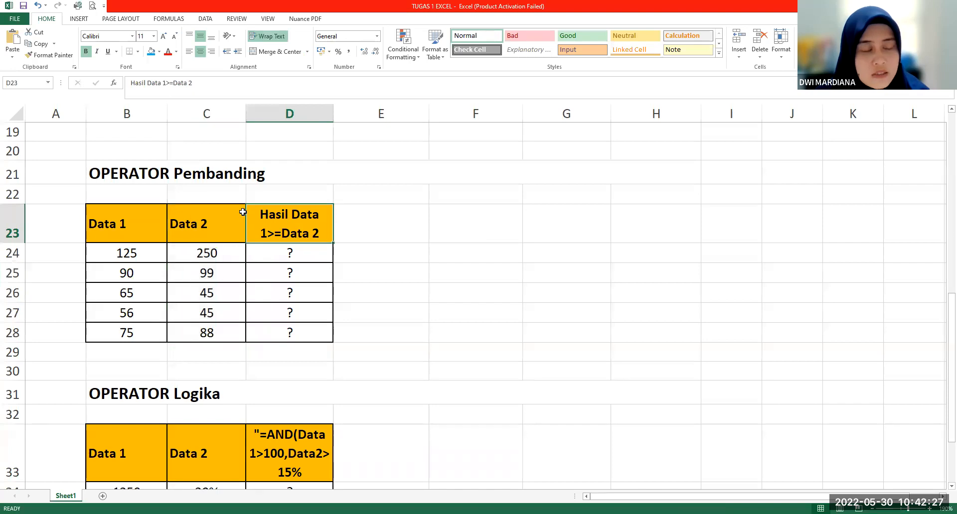
# Step: Examine the Data 1>=Data 2 condition in the D23 heading and the first row's values in B24 and C24
pyautogui.doubleClick(258, 212)
pyautogui.moveTo(259, 212); pyautogui.dragTo(335, 231)
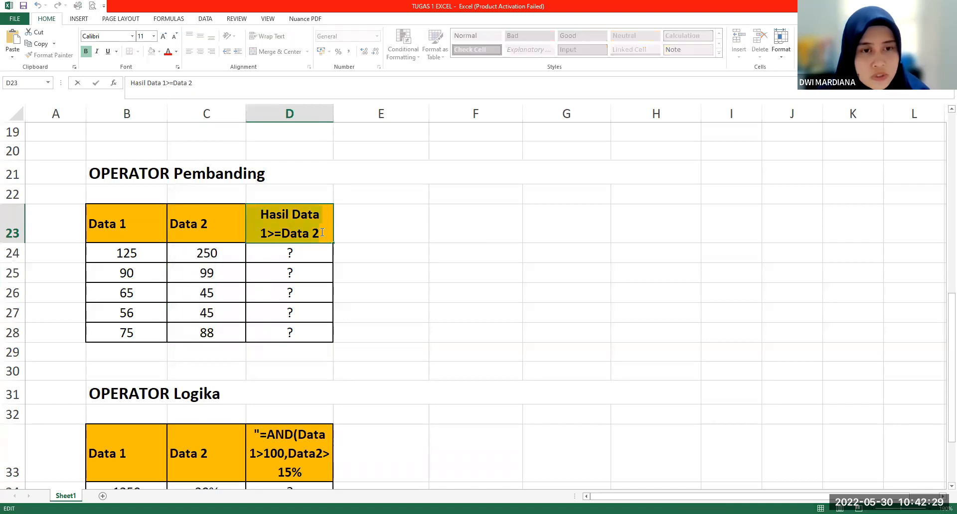
pyautogui.click(322, 232)
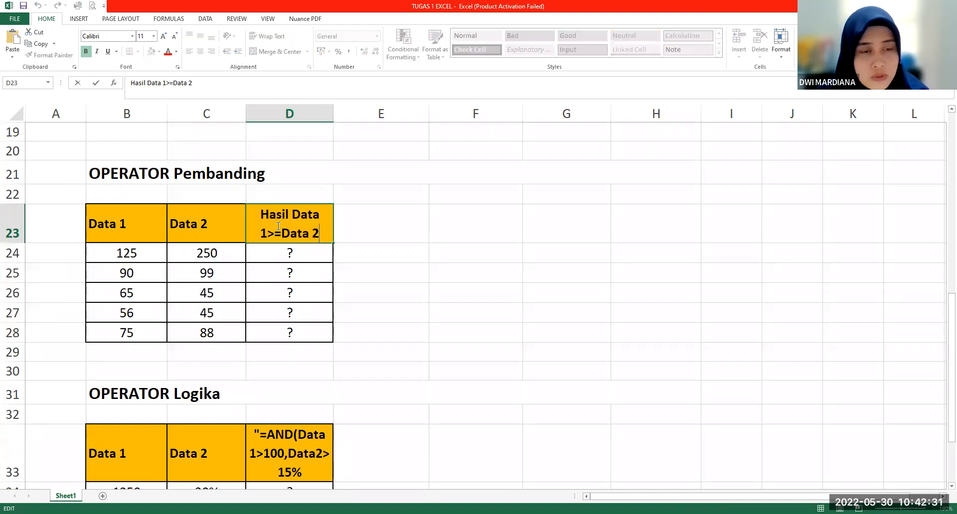
pyautogui.click(323, 232)
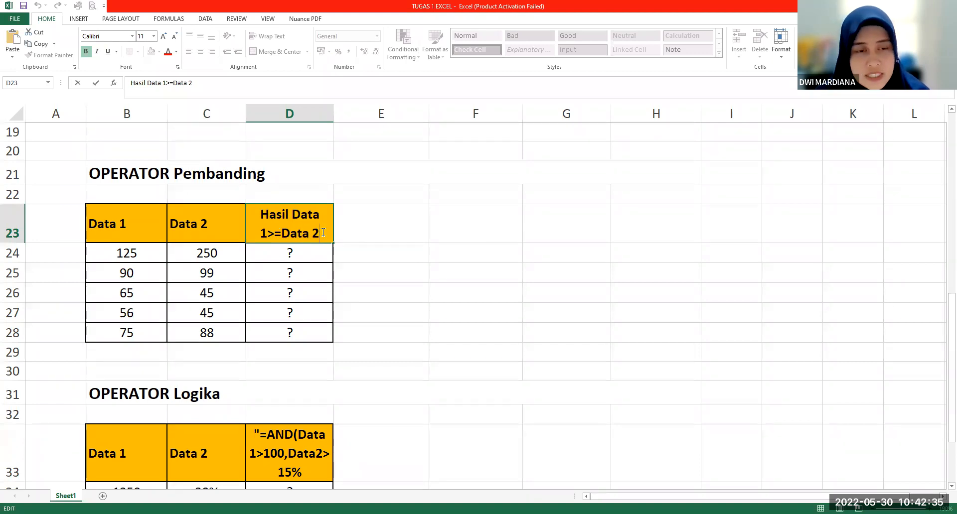
pyautogui.click(122, 253)
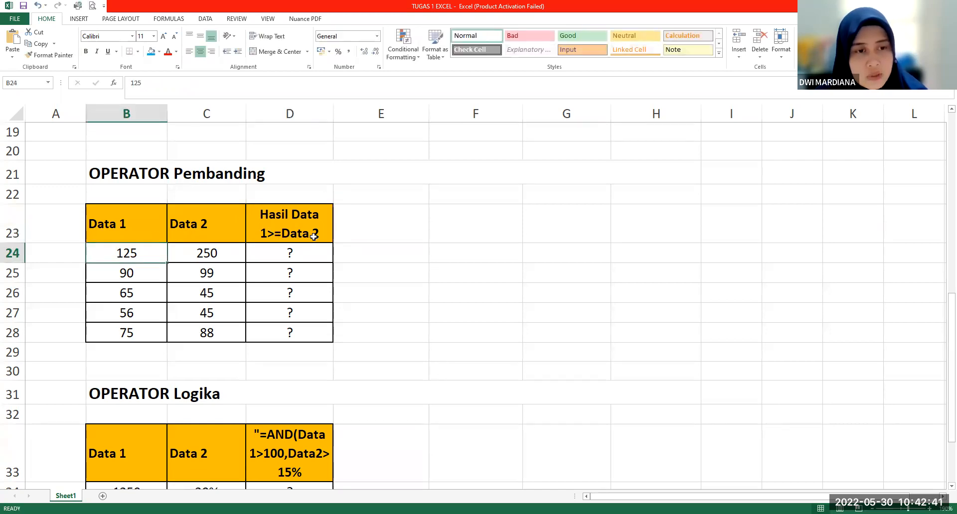
pyautogui.click(189, 254)
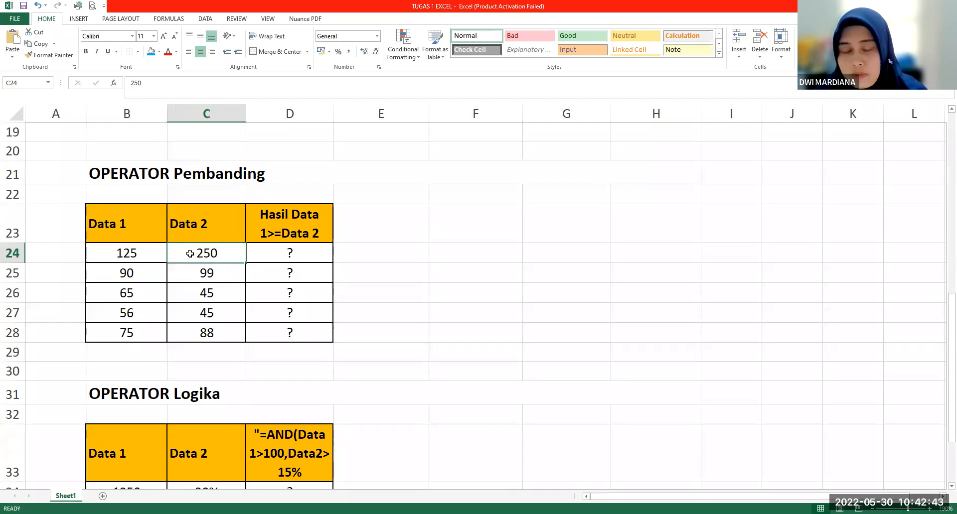
pyautogui.moveTo(142, 255); pyautogui.dragTo(180, 255)
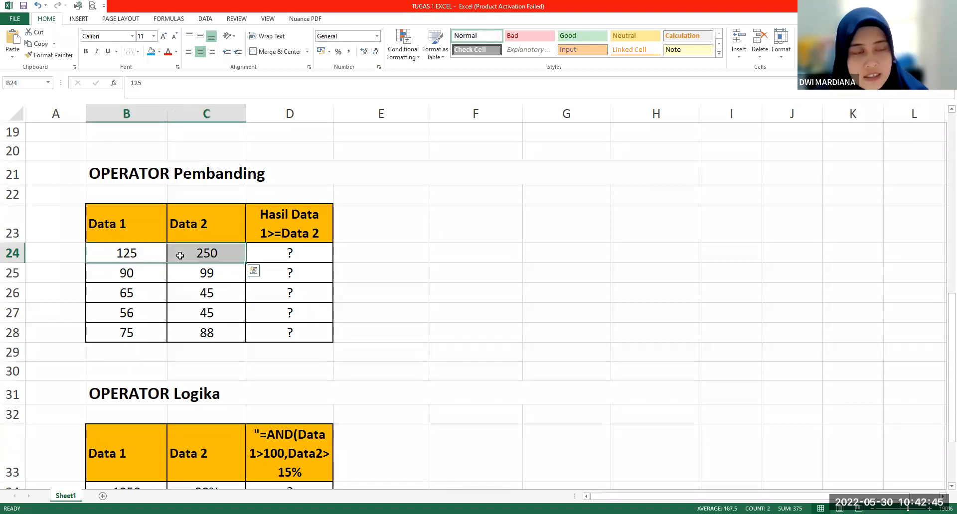
pyautogui.click(133, 255)
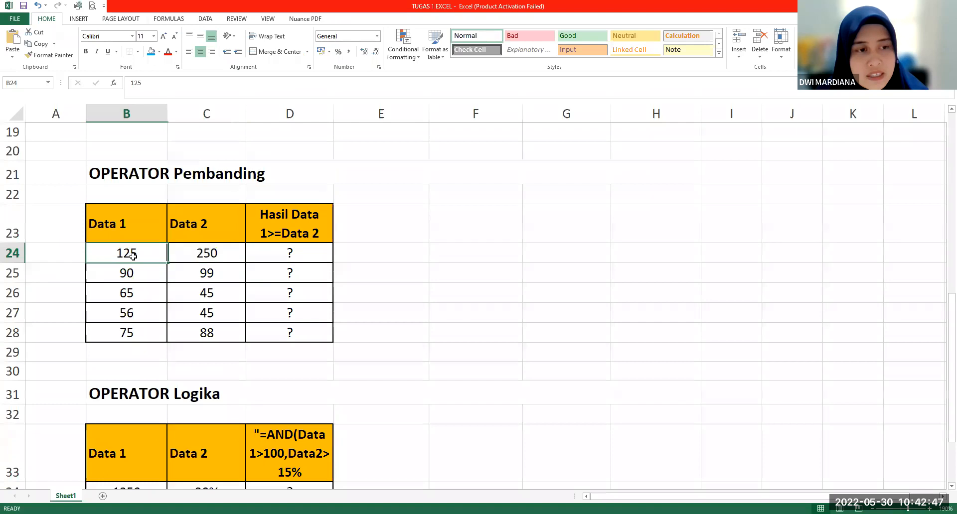
pyautogui.click(191, 253)
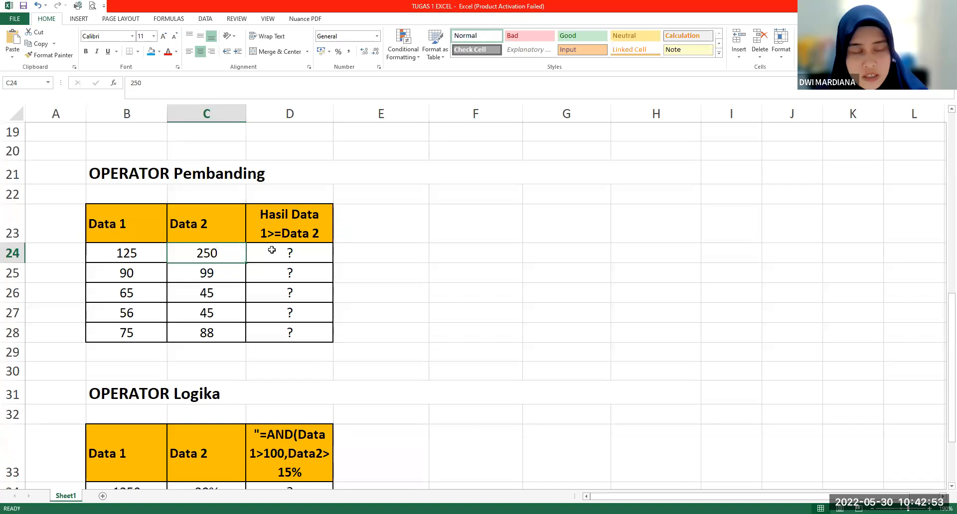
# Step: Review result cells D24:D28 and compare the Data 1 and Data 2 values in rows 24 and 26 against the heading's condition
pyautogui.moveTo(291, 254); pyautogui.dragTo(316, 333)
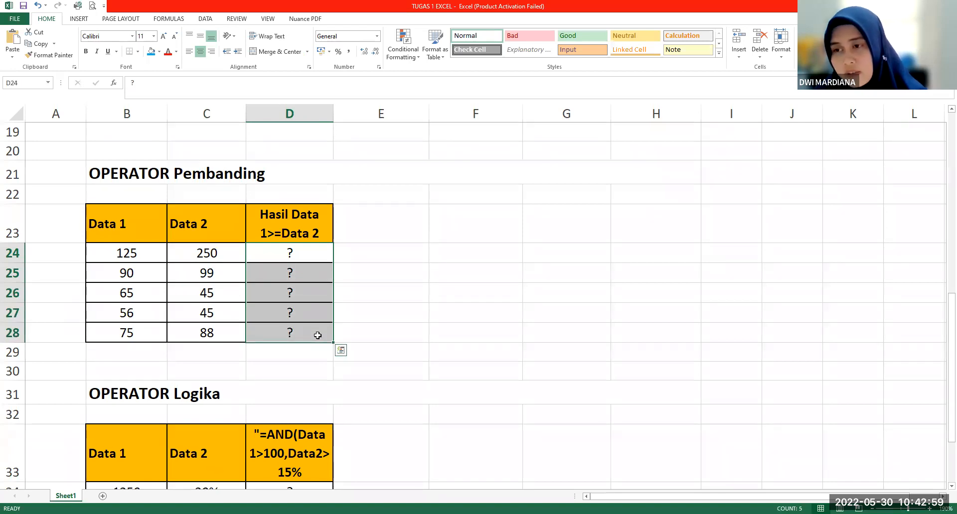
pyautogui.click(291, 254)
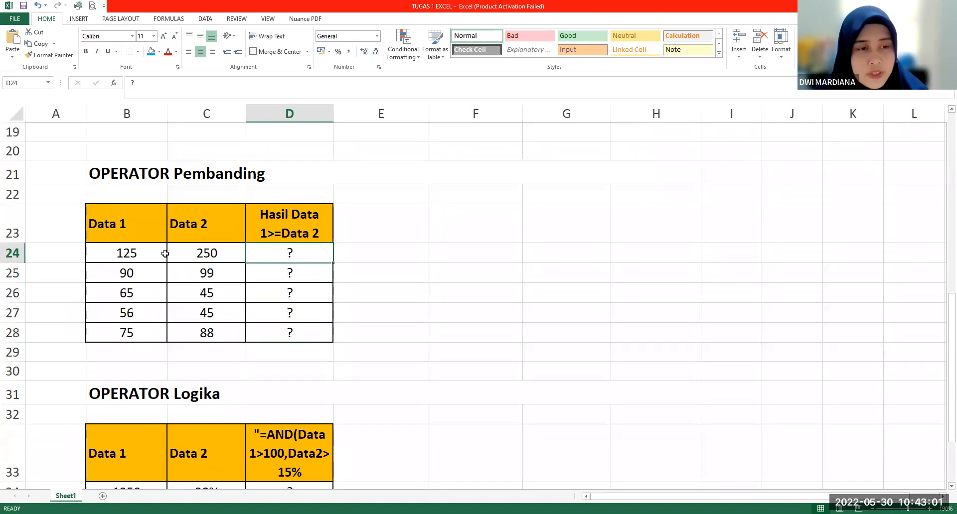
pyautogui.moveTo(124, 252); pyautogui.dragTo(203, 247)
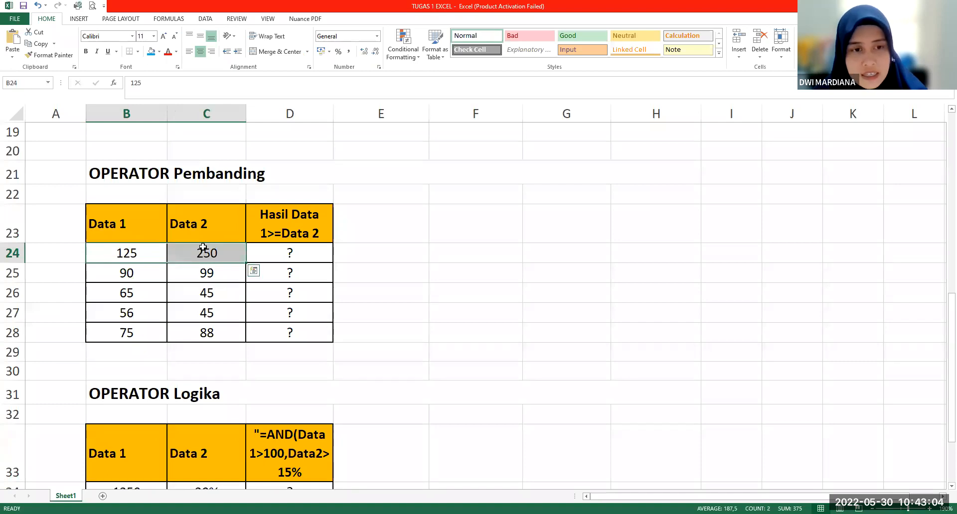
pyautogui.click(133, 254)
pyautogui.doubleClick(278, 233)
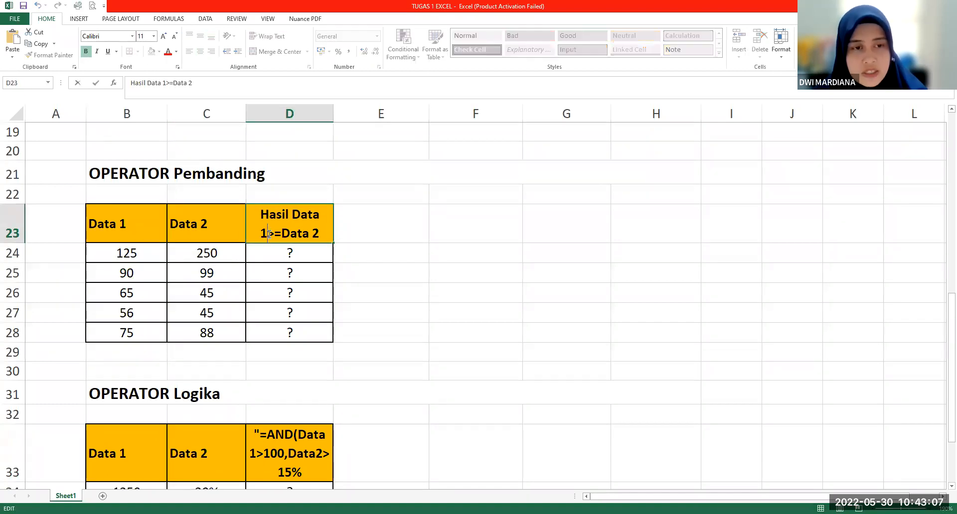
pyautogui.doubleClick(278, 233)
pyautogui.click(271, 234)
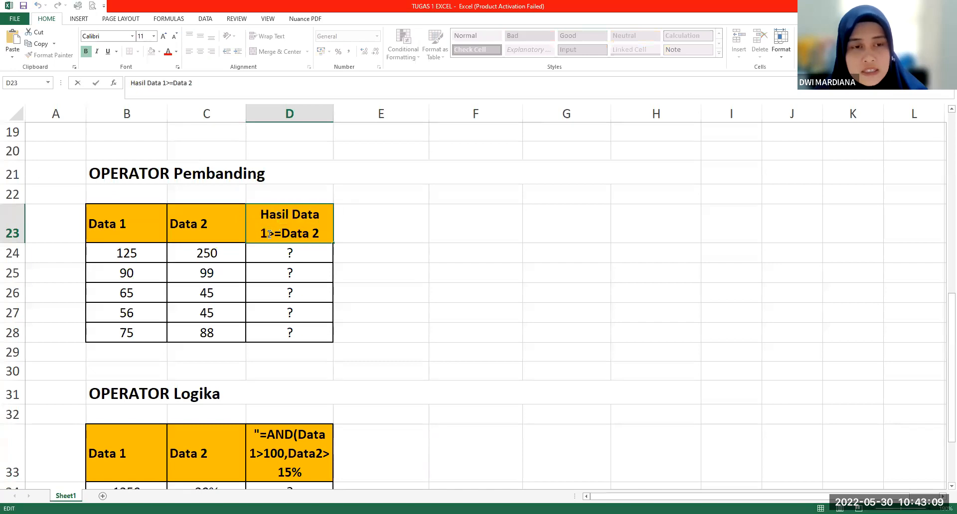
pyautogui.click(198, 256)
pyautogui.click(290, 251)
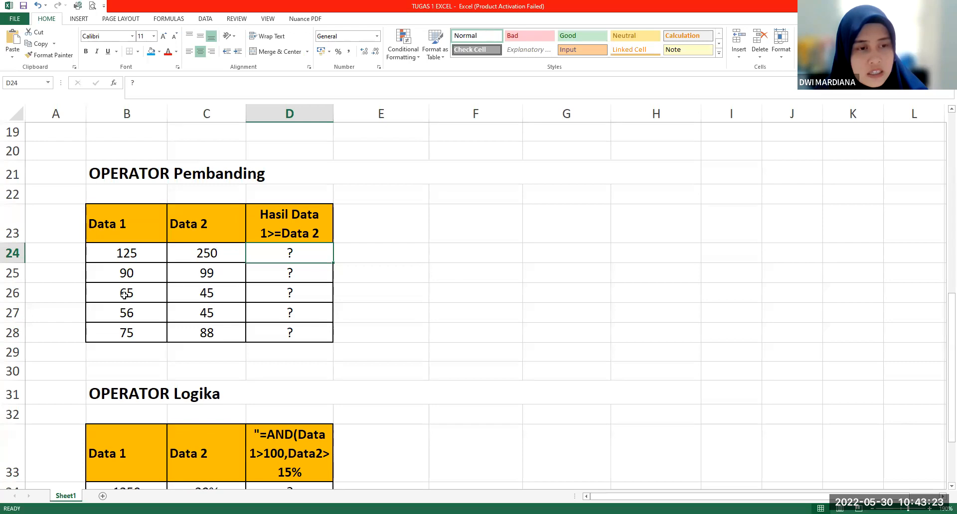
pyautogui.moveTo(124, 294); pyautogui.dragTo(197, 290)
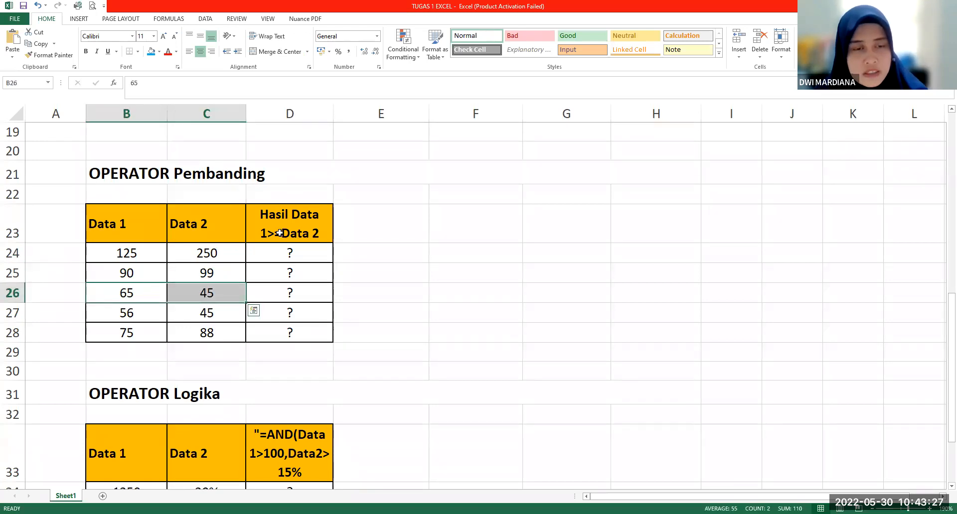
pyautogui.click(205, 292)
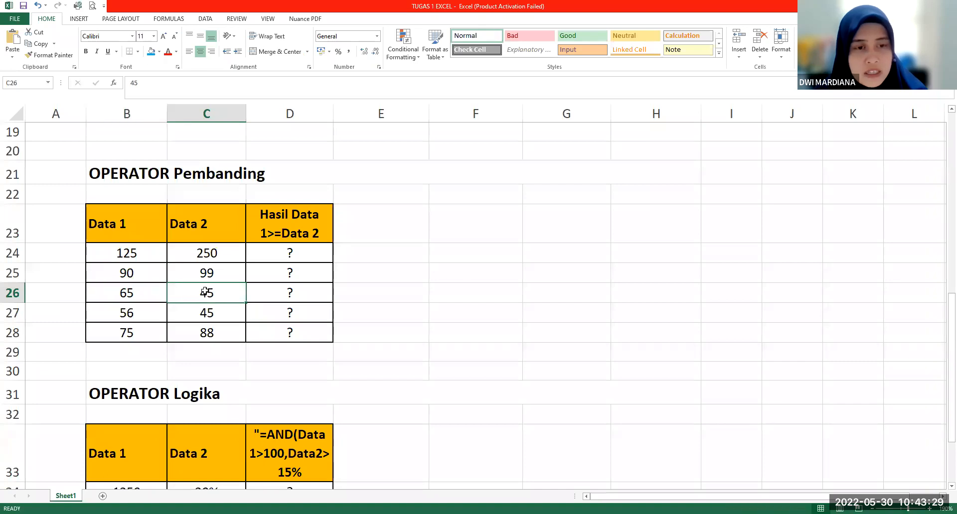
pyautogui.click(268, 294)
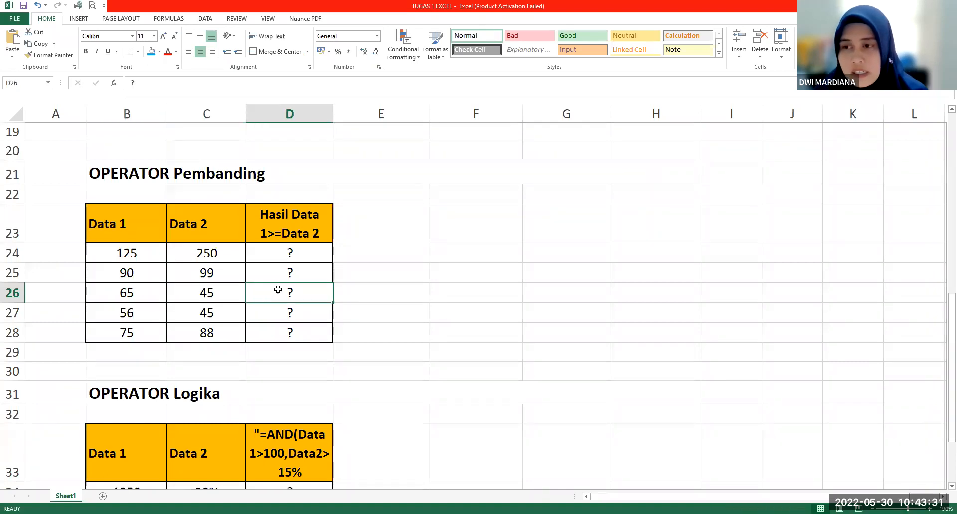
# Step: Enter the formula =B24>=C24 in D24 to compare the first row's Data 1 and Data 2 values
pyautogui.click(289, 258)
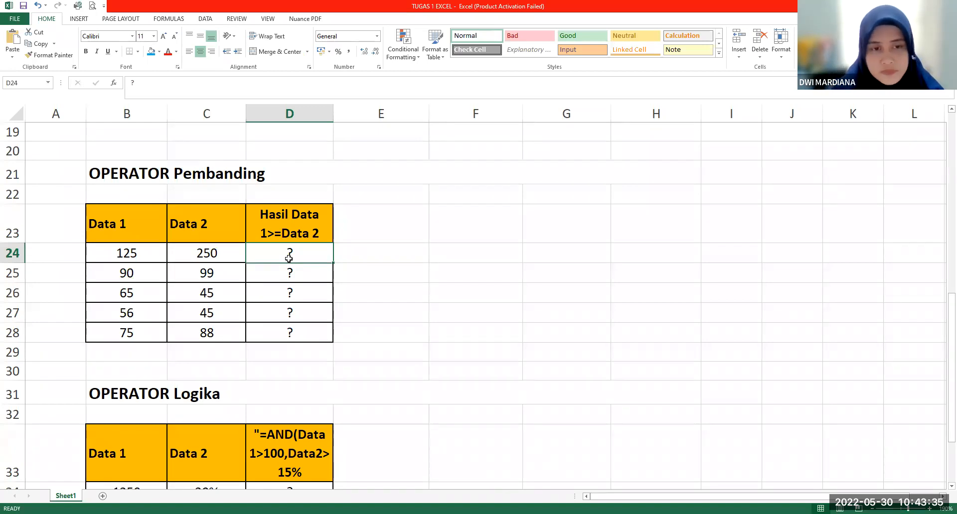
pyautogui.write('=')
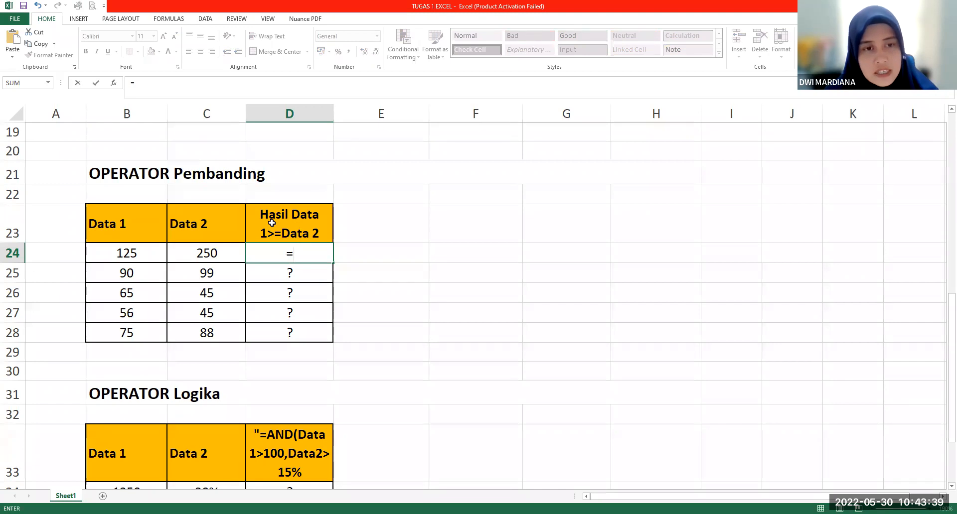
pyautogui.click(111, 253)
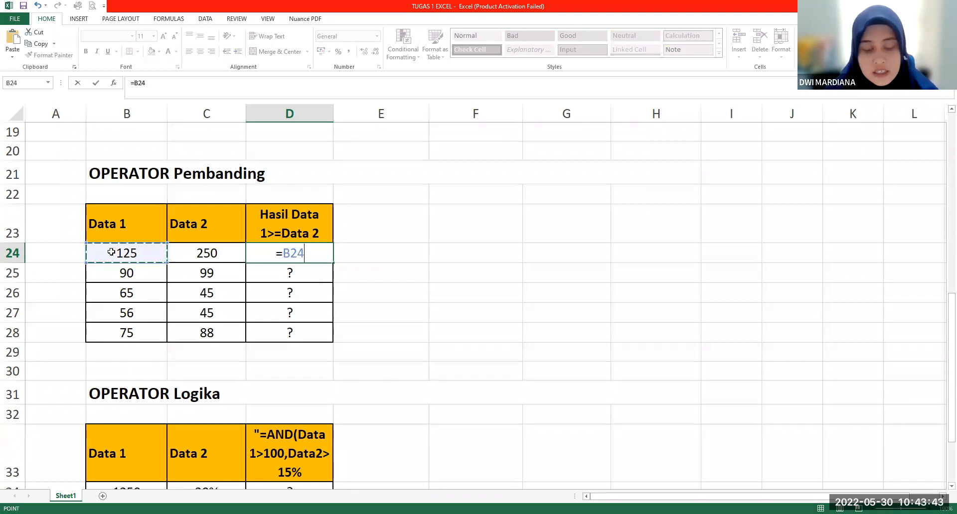
pyautogui.write('>=')
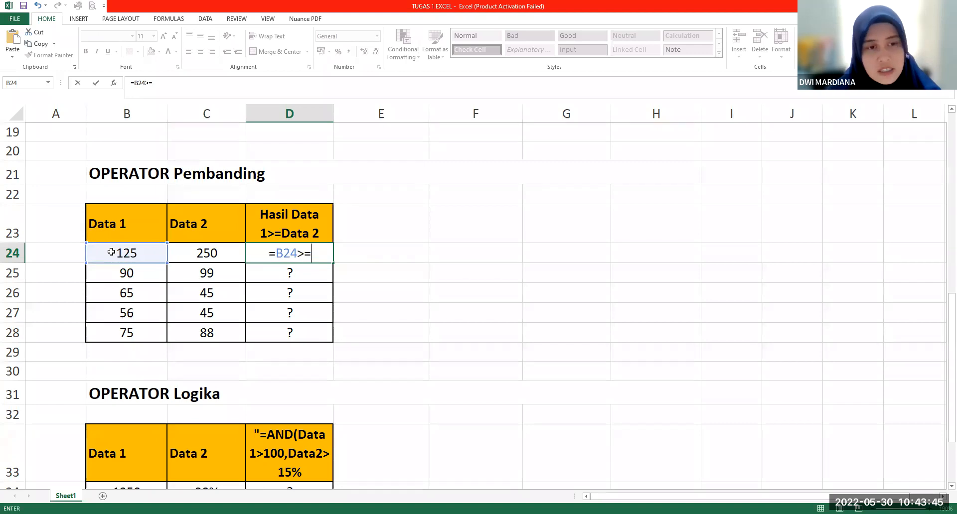
pyautogui.click(206, 251)
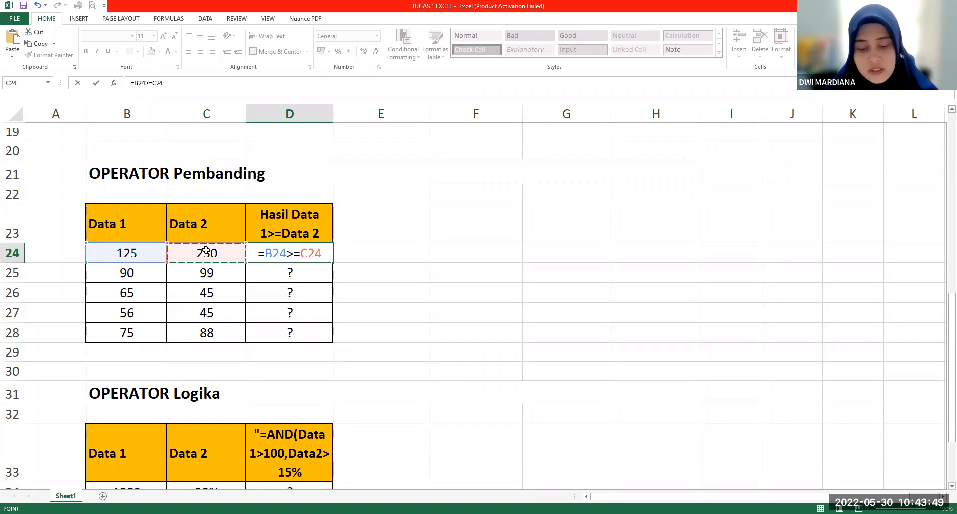
pyautogui.press('Return')
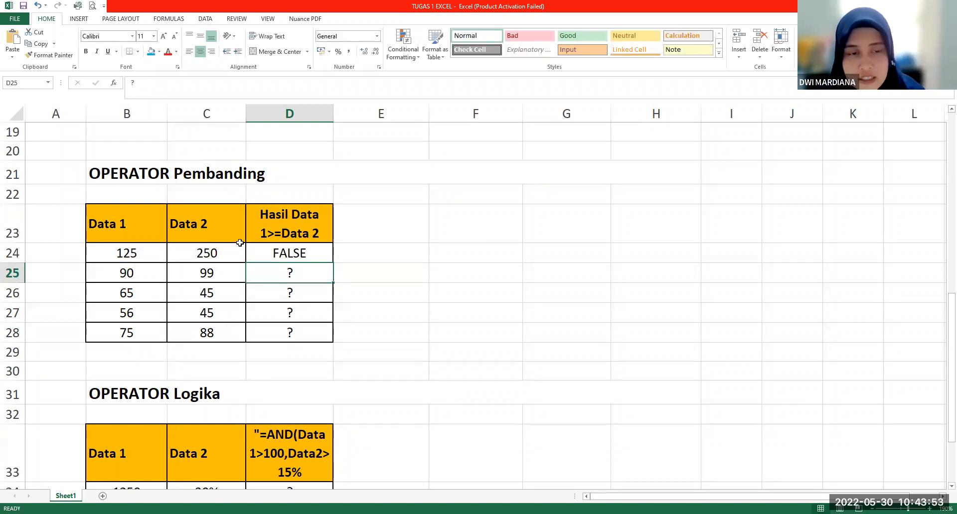
# Step: Fill the D24 comparison formula down through D28 and check the copied formula in D26
pyautogui.click(312, 256)
pyautogui.moveTo(334, 271); pyautogui.dragTo(334, 337)
pyautogui.click(295, 299)
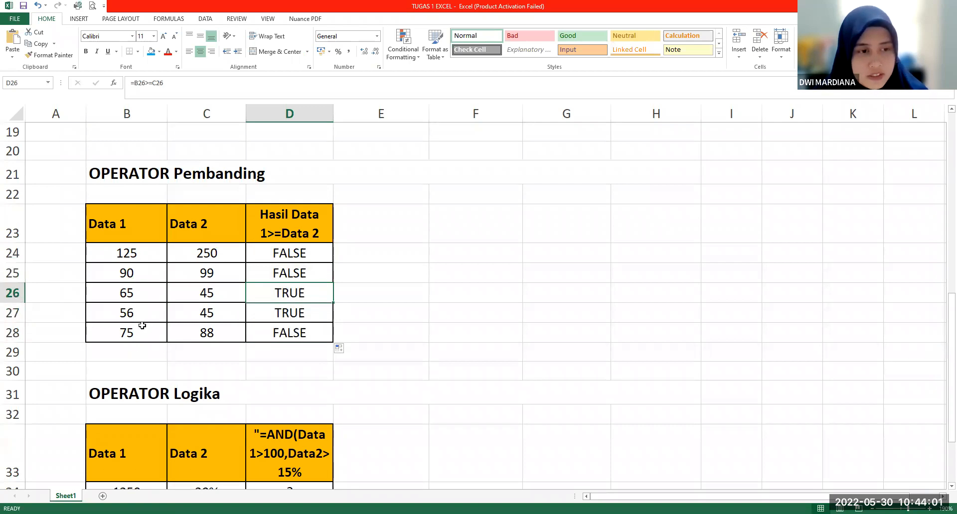
# Step: Check the last row's values in B28 and C28 against the comparison condition in D23
pyautogui.click(126, 333)
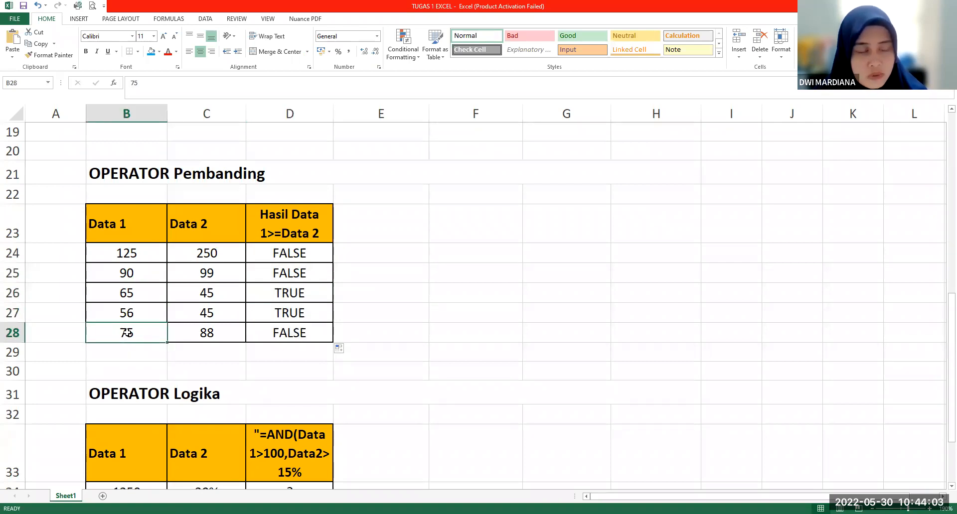
pyautogui.click(217, 332)
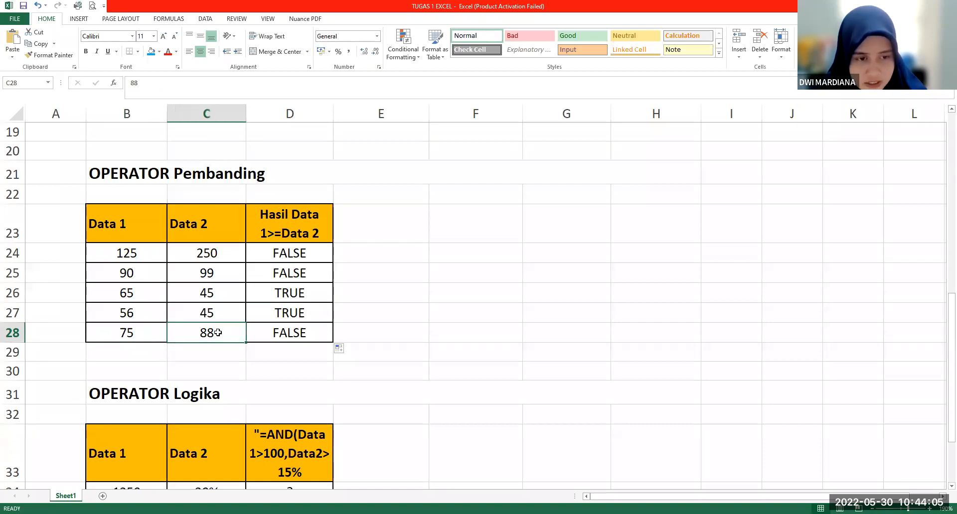
pyautogui.click(279, 232)
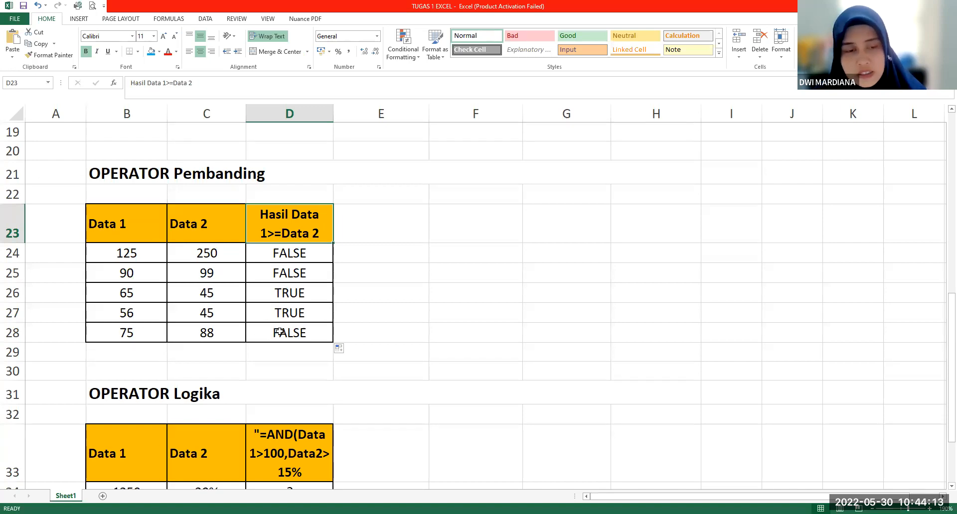
pyautogui.scroll(1, 280, 331)
pyautogui.scroll(-1, 279, 331)
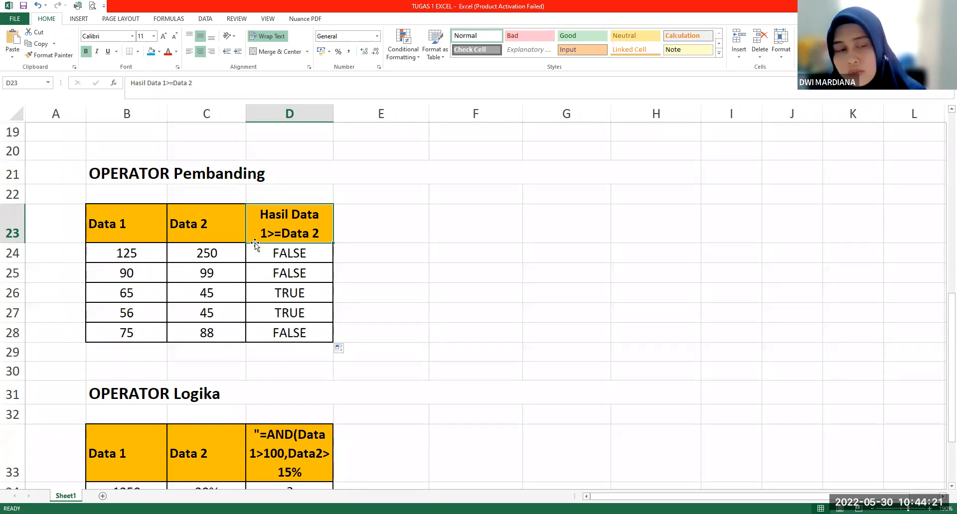
# Step: Examine the OPERATOR Logika table's AND condition in D33 and its Data 1 and Data 2 columns
pyautogui.scroll(-4, 256, 243)
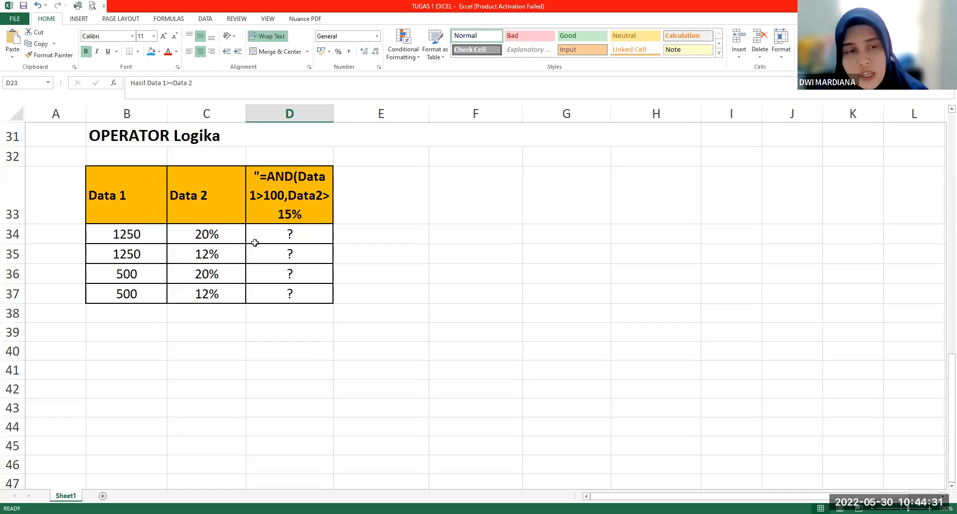
pyautogui.doubleClick(273, 180)
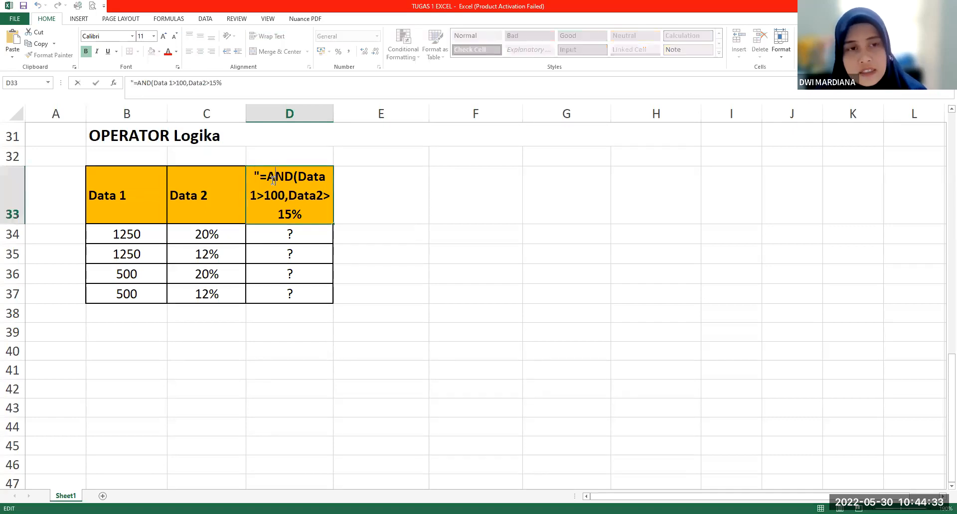
pyautogui.moveTo(273, 179); pyautogui.dragTo(291, 178)
pyautogui.click(295, 214)
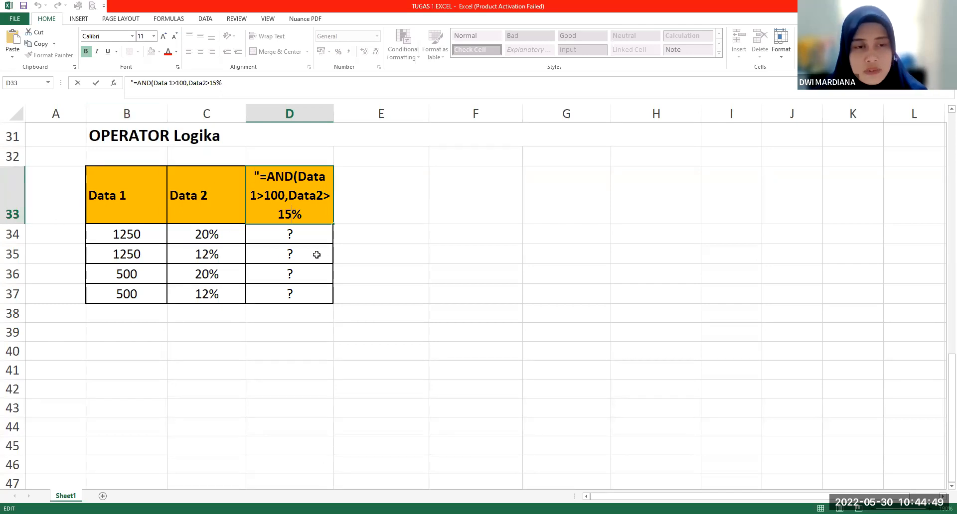
pyautogui.click(283, 239)
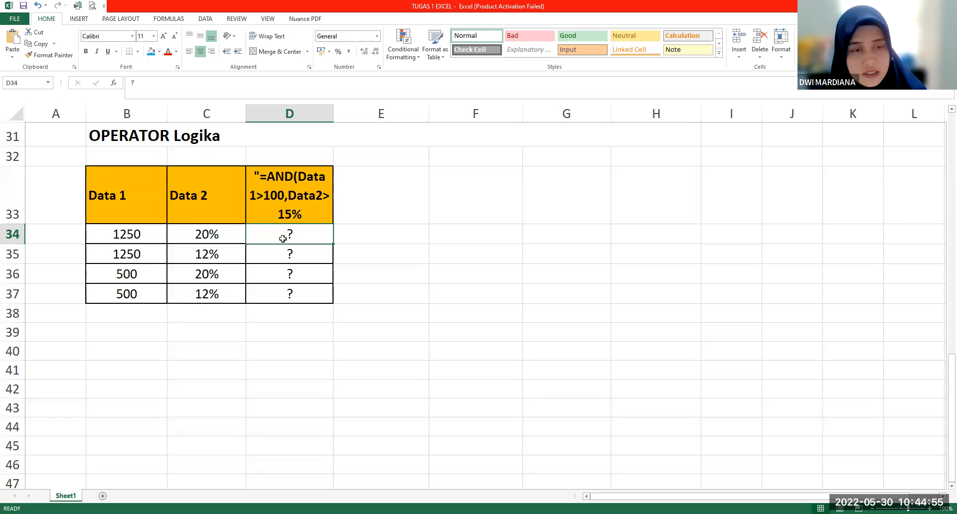
pyautogui.click(132, 192)
pyautogui.moveTo(153, 226)
pyautogui.mouseDown()
pyautogui.moveTo(162, 271)
pyautogui.moveTo(194, 294)
pyautogui.mouseUp()
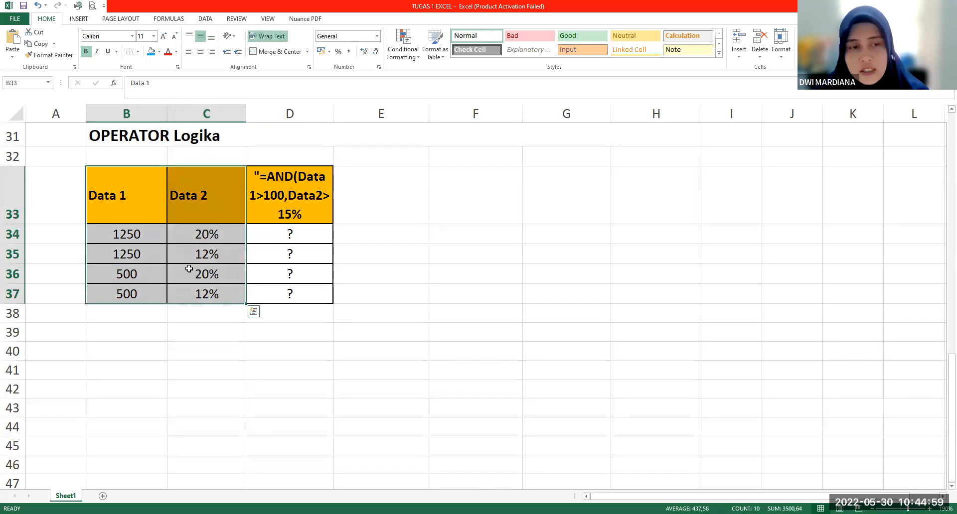
pyautogui.moveTo(162, 202); pyautogui.dragTo(128, 271)
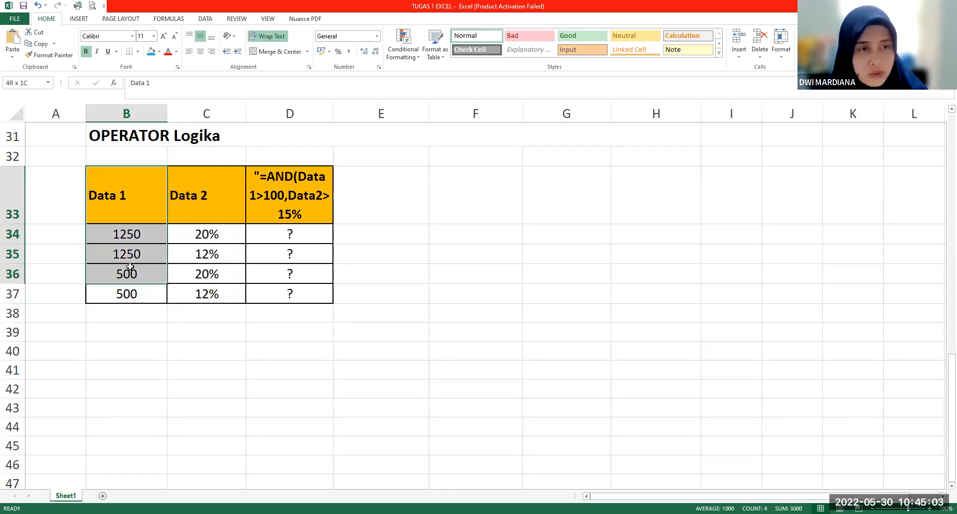
pyautogui.moveTo(214, 186); pyautogui.dragTo(215, 292)
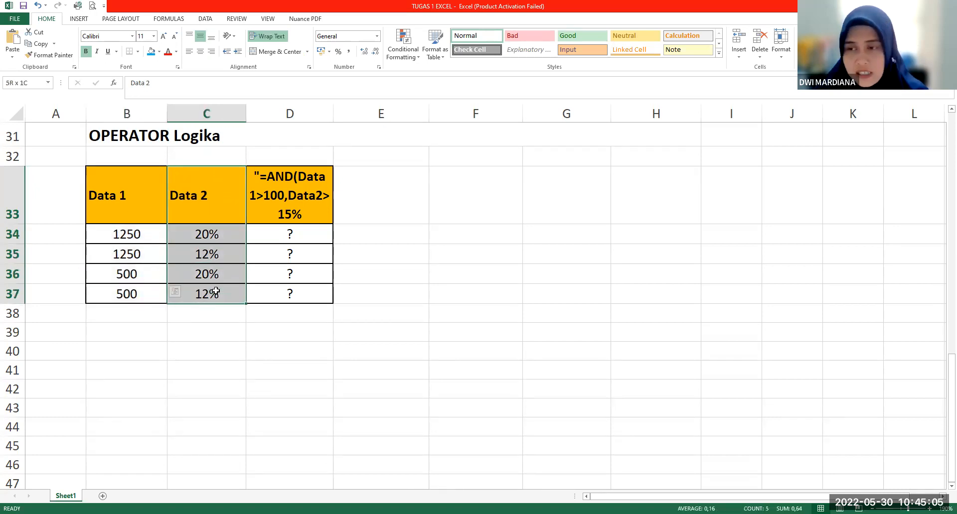
# Step: Examine the AND condition in D33 and check the first row's Data 1 value in B34 against Data 1>100
pyautogui.click(313, 204)
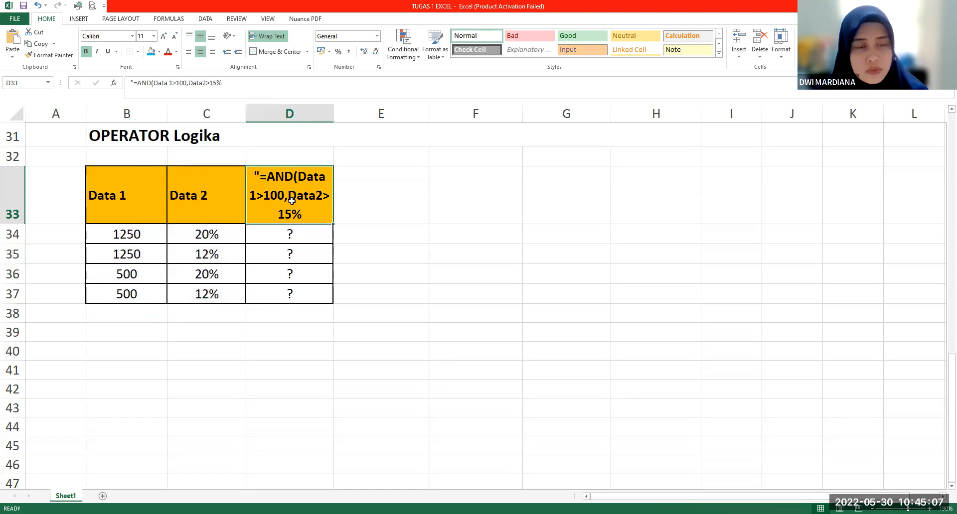
pyautogui.doubleClick(292, 201)
pyautogui.moveTo(306, 217); pyautogui.dragTo(252, 170)
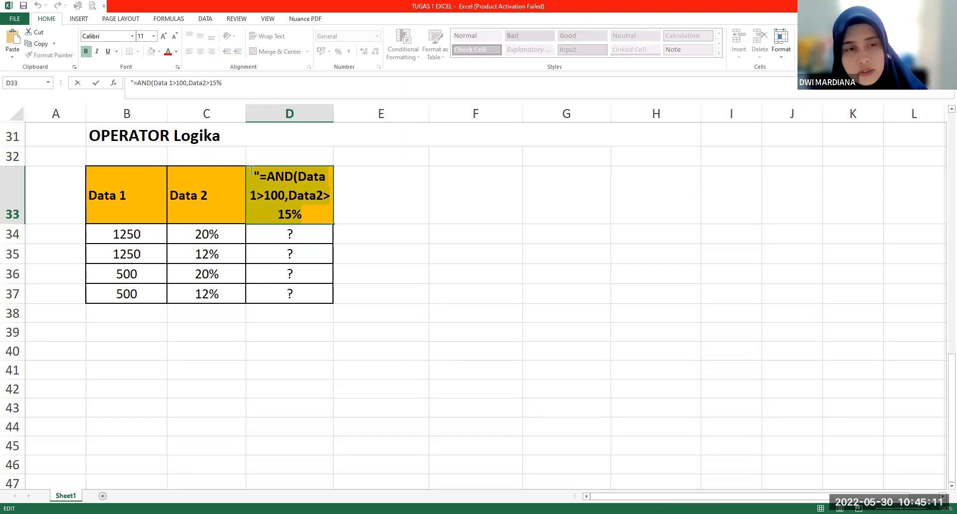
pyautogui.press('Return')
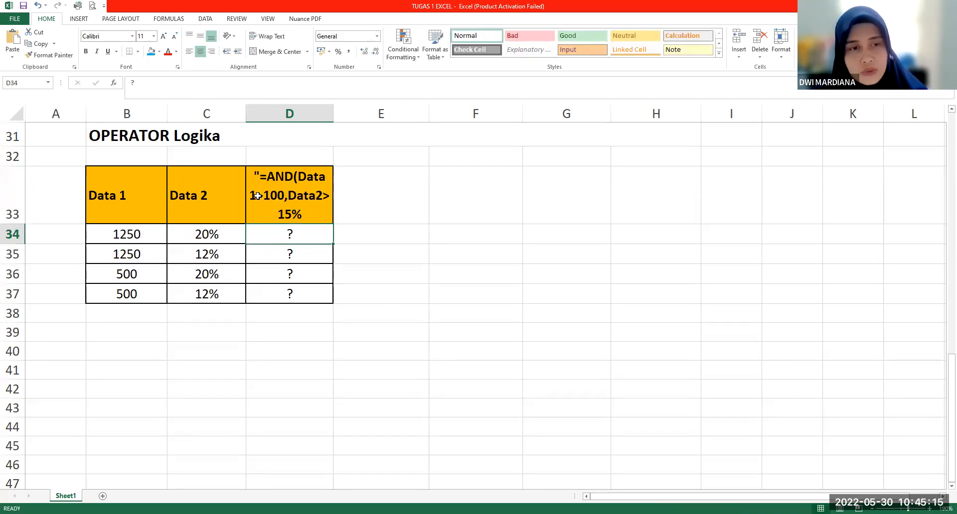
pyautogui.click(115, 234)
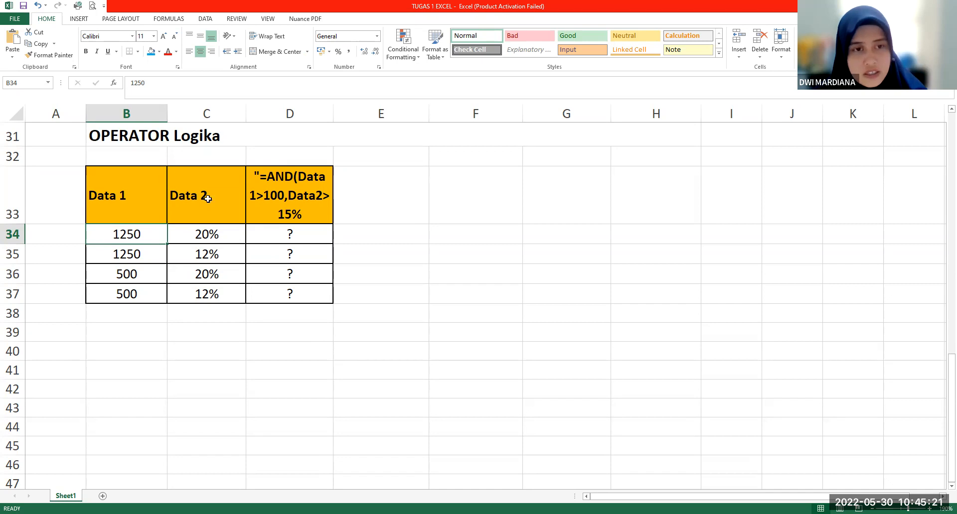
pyautogui.click(317, 206)
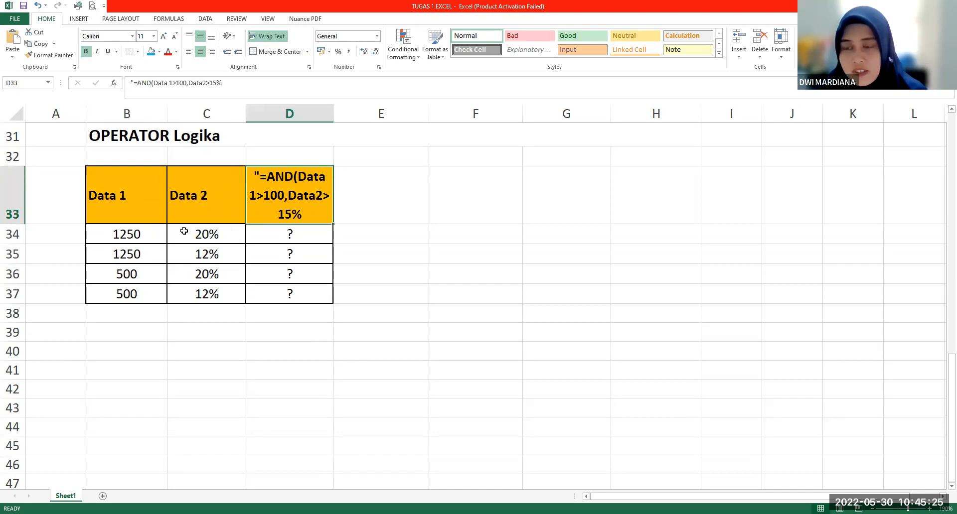
pyautogui.moveTo(119, 235); pyautogui.dragTo(192, 240)
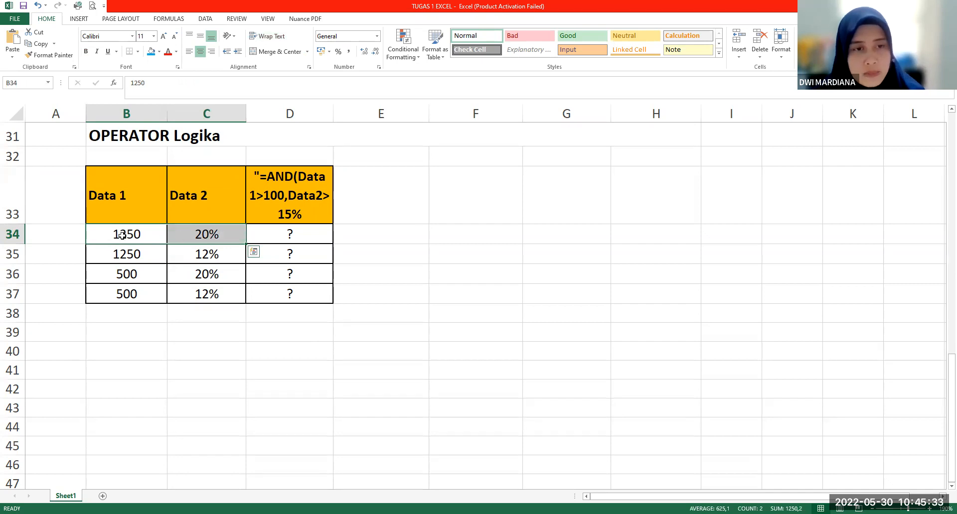
pyautogui.click(141, 233)
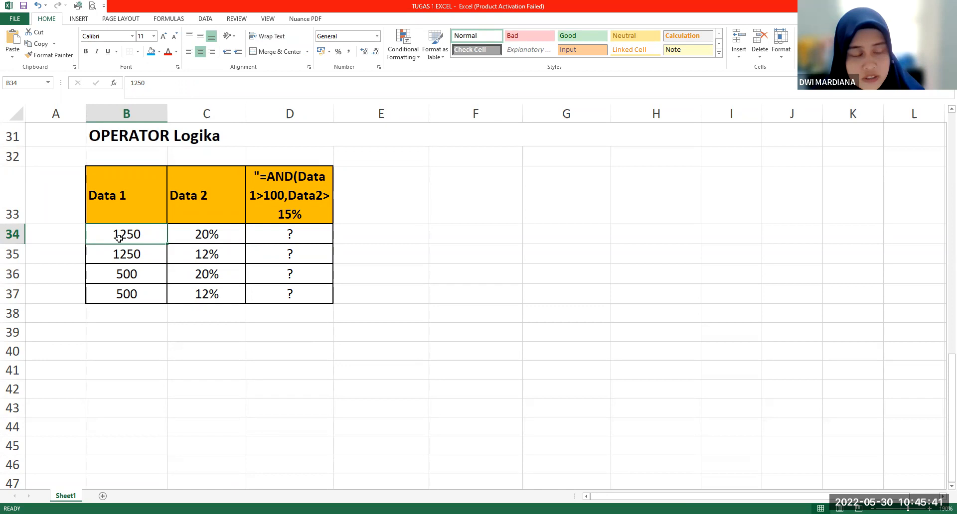
pyautogui.doubleClick(272, 194)
pyautogui.click(252, 251)
pyautogui.click(313, 198)
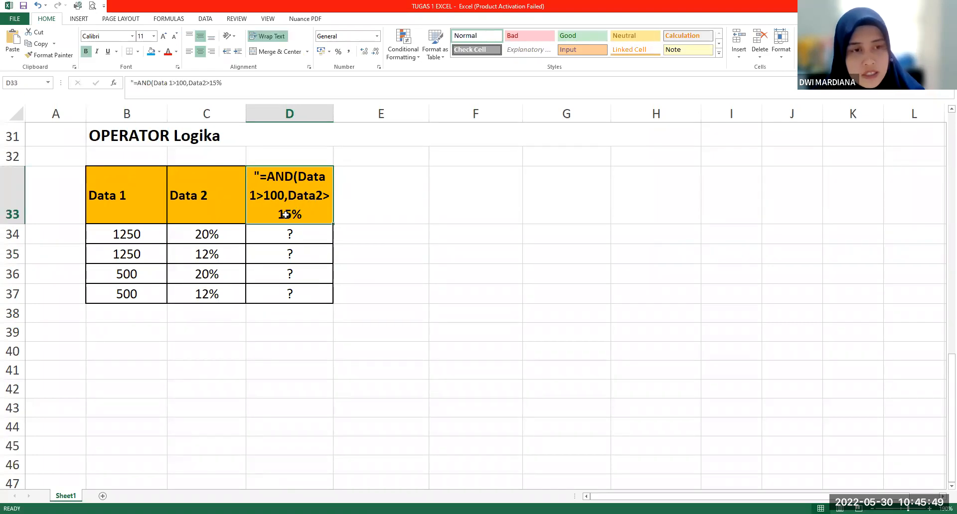
# Step: Check C34 against the Data2>15% condition in D33, and review the first row's inputs and the result cells D34:D37
pyautogui.click(207, 237)
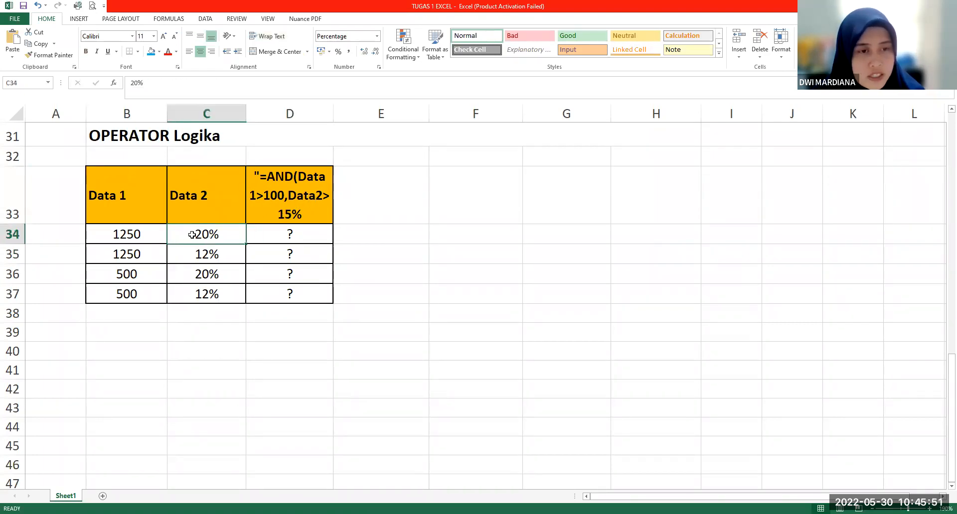
pyautogui.doubleClick(195, 236)
pyautogui.moveTo(196, 236); pyautogui.dragTo(222, 240)
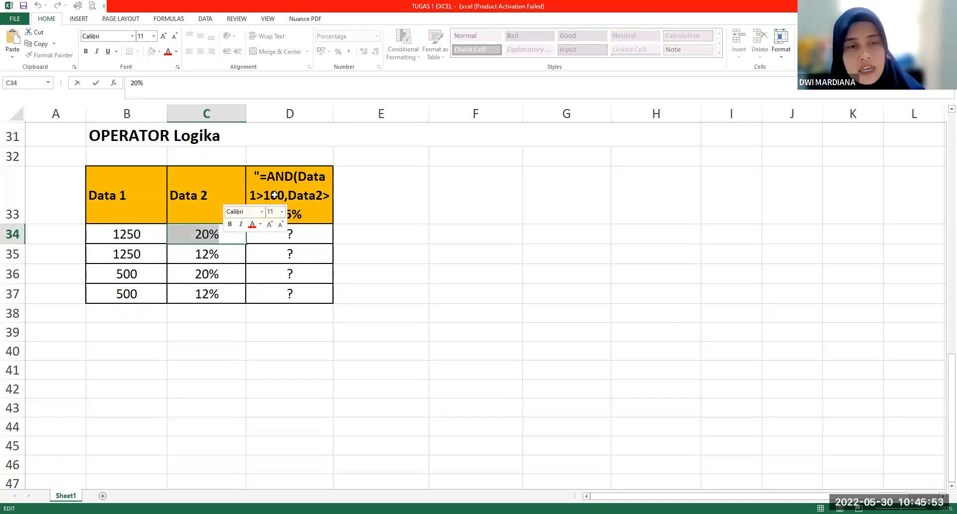
pyautogui.click(297, 209)
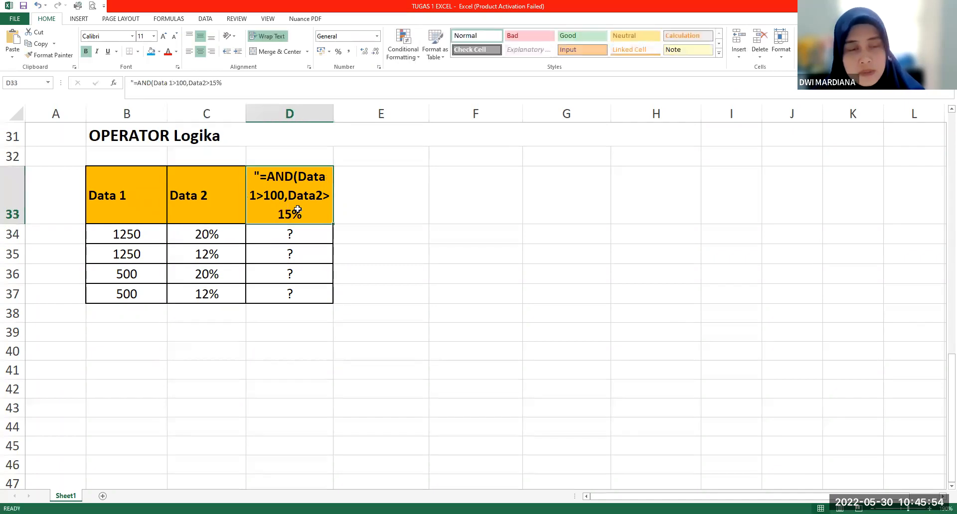
pyautogui.click(229, 234)
pyautogui.moveTo(129, 234); pyautogui.dragTo(207, 234)
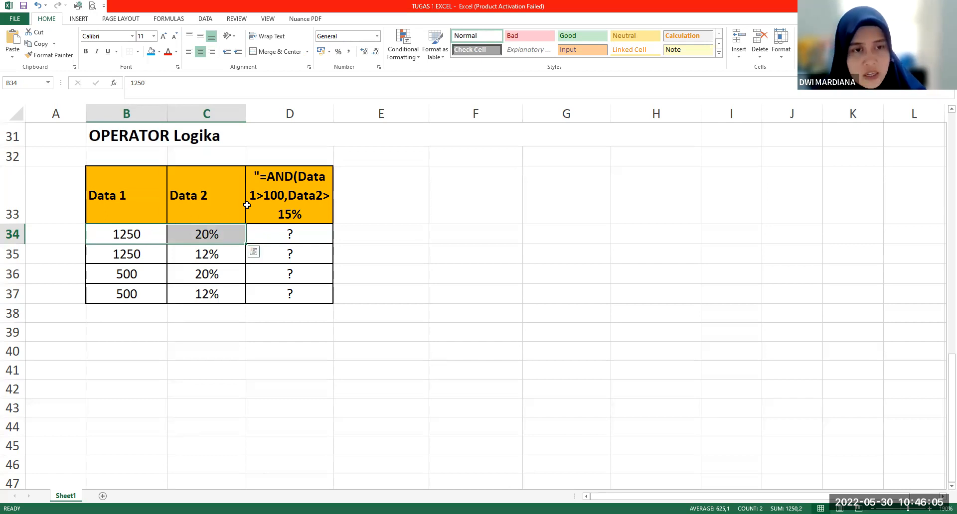
pyautogui.click(288, 187)
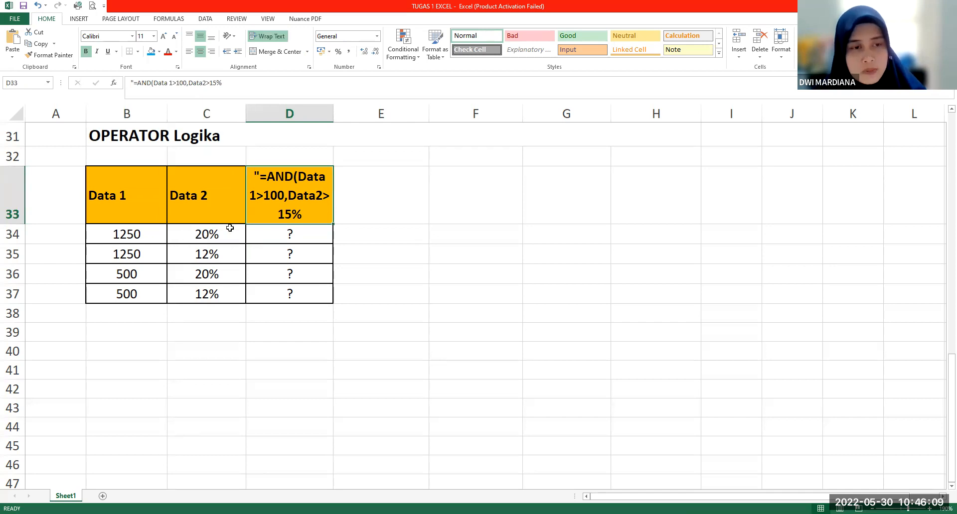
pyautogui.moveTo(279, 231); pyautogui.dragTo(281, 292)
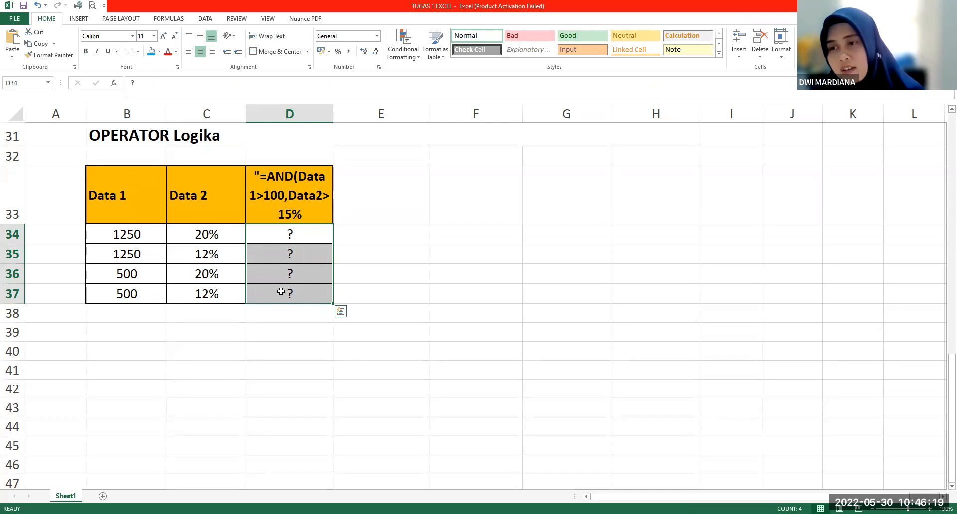
pyautogui.moveTo(125, 232); pyautogui.dragTo(261, 230)
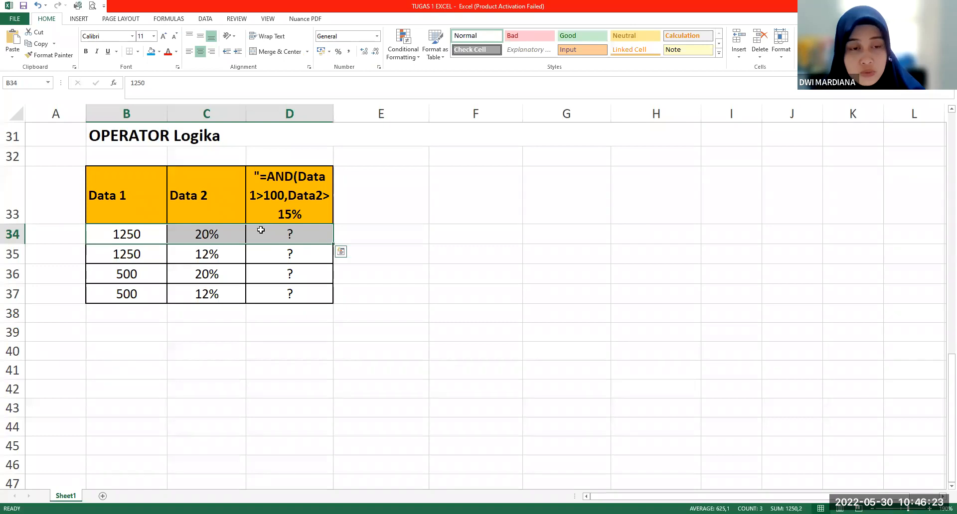
pyautogui.click(148, 230)
pyautogui.moveTo(190, 234); pyautogui.dragTo(235, 233)
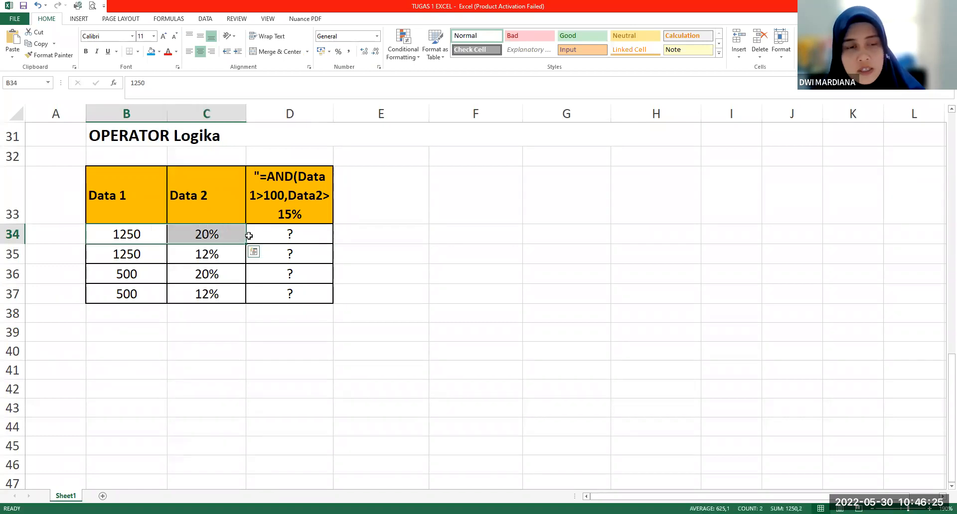
# Step: Enter an AND formula in D34 with B34>100 as its first condition and the second argument left empty
pyautogui.click(287, 234)
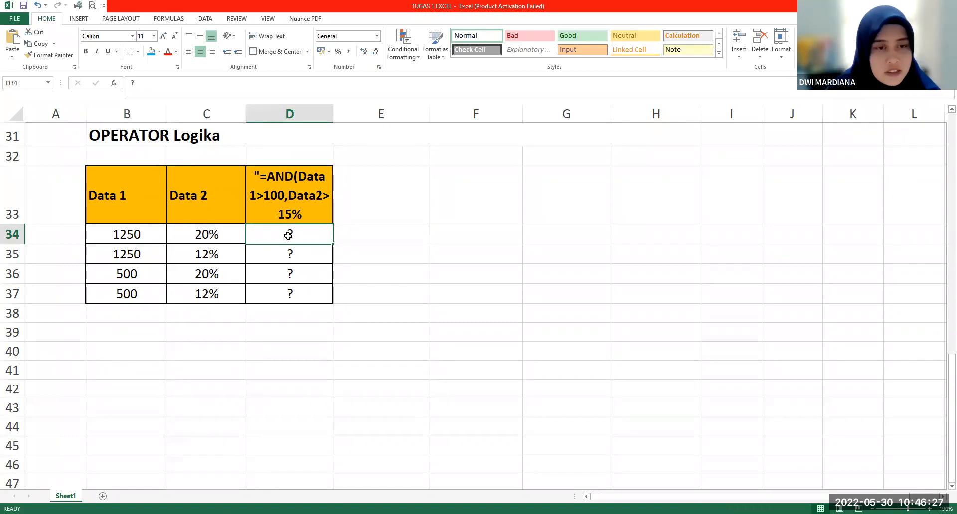
pyautogui.write('=')
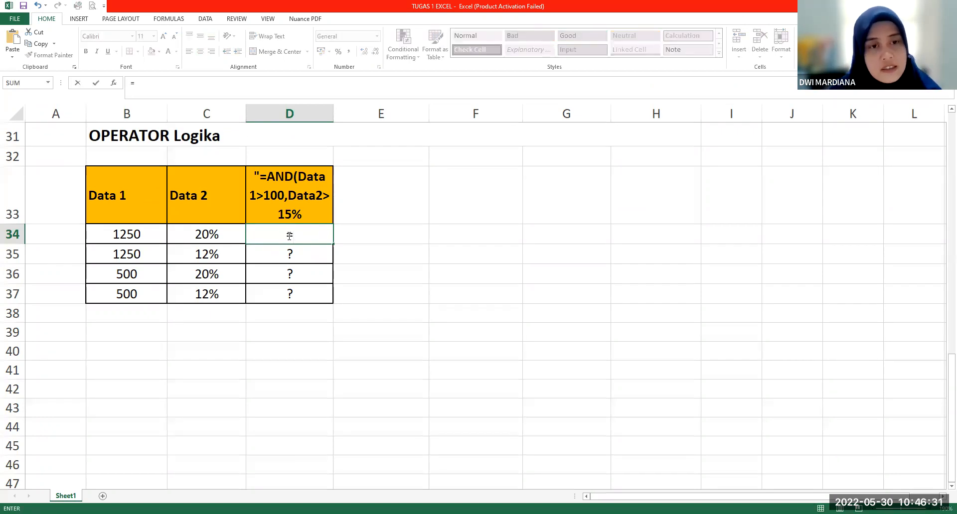
pyautogui.write('and')
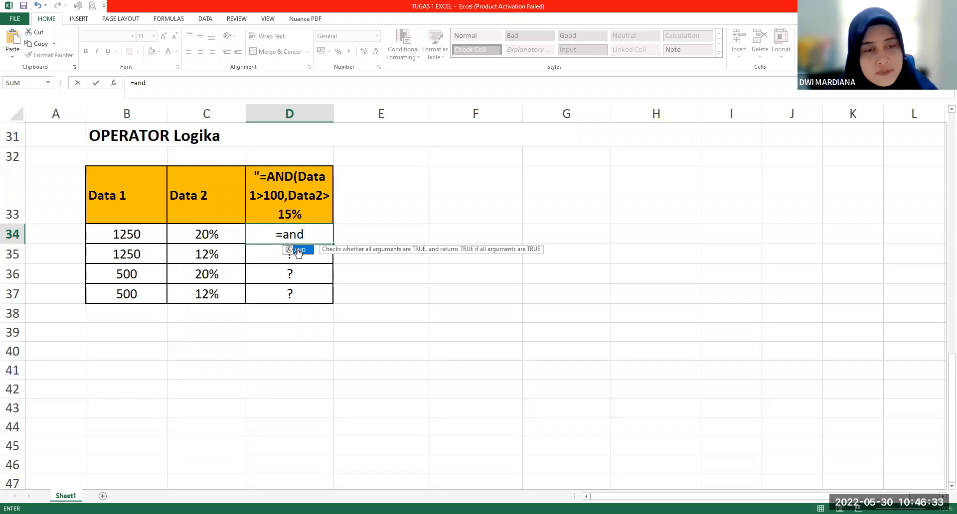
pyautogui.doubleClick(298, 251)
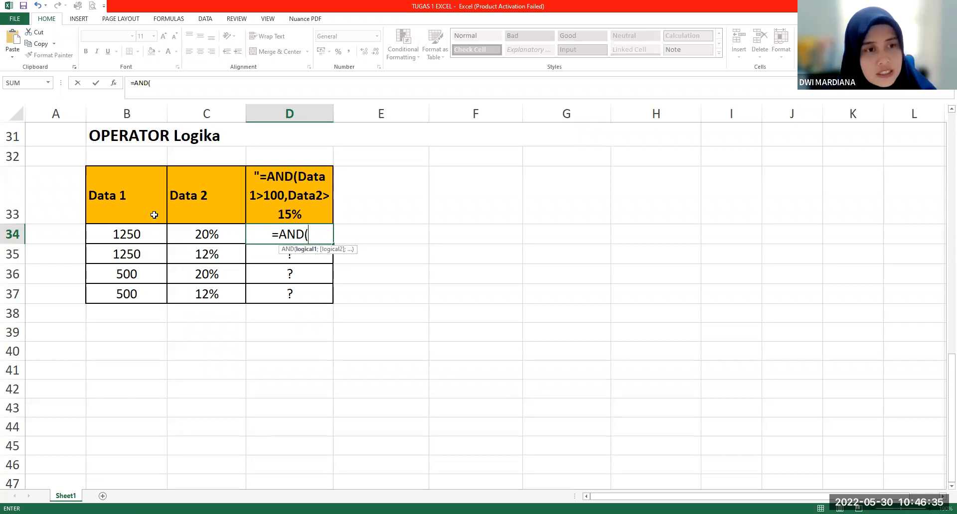
pyautogui.click(145, 229)
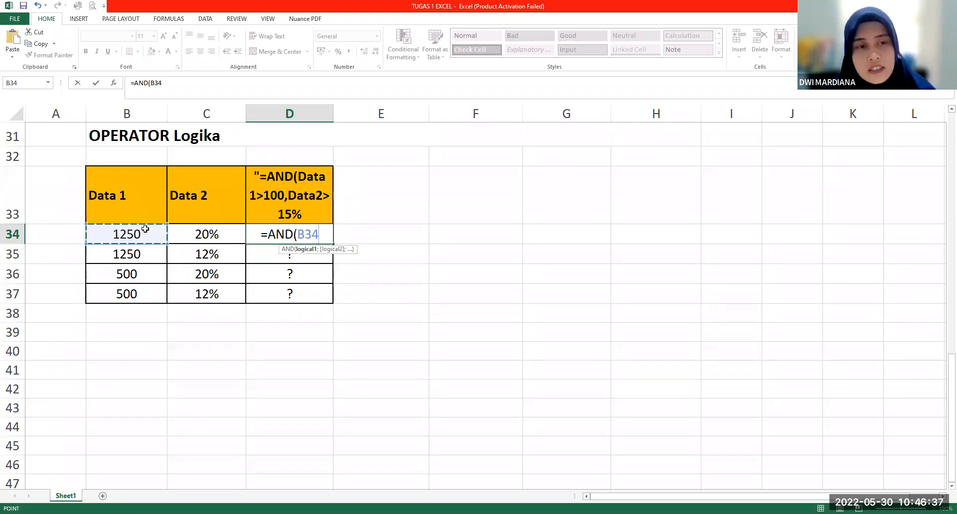
pyautogui.write('>')
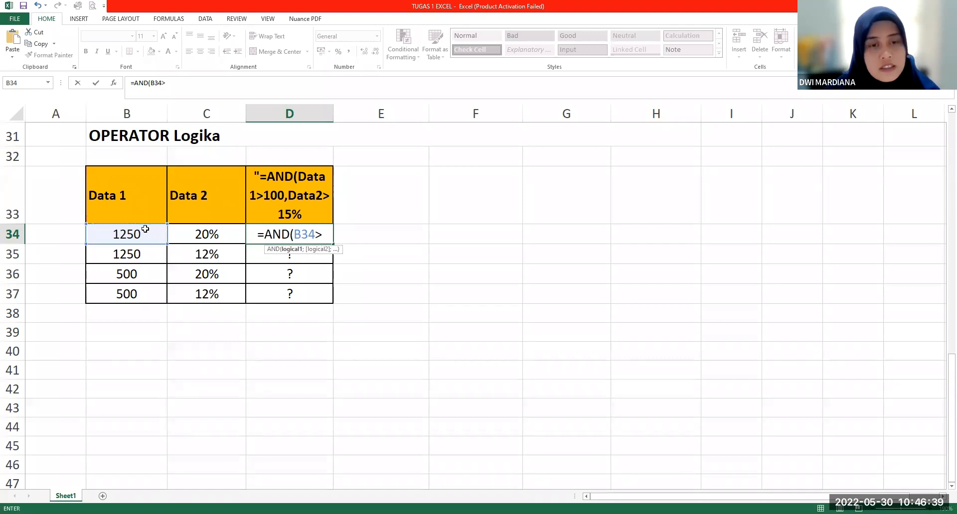
pyautogui.write('100')
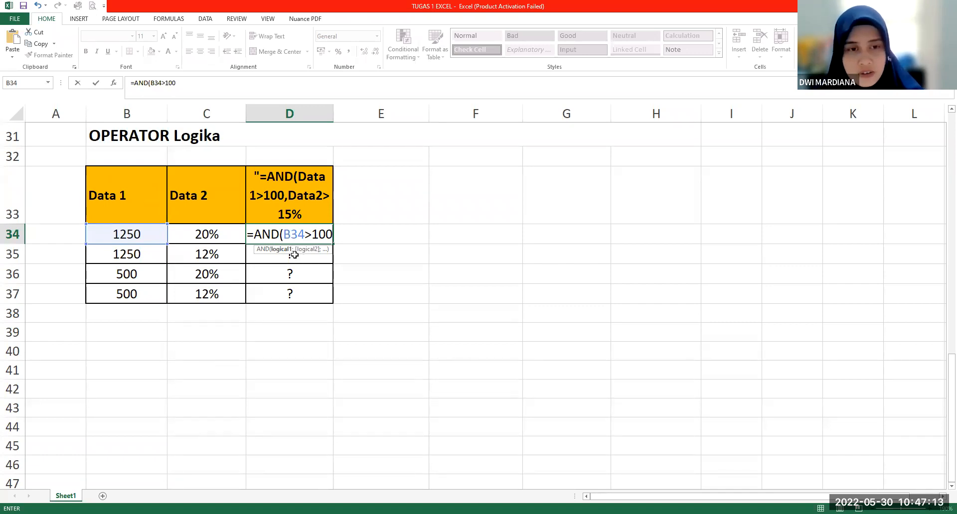
pyautogui.write(';')
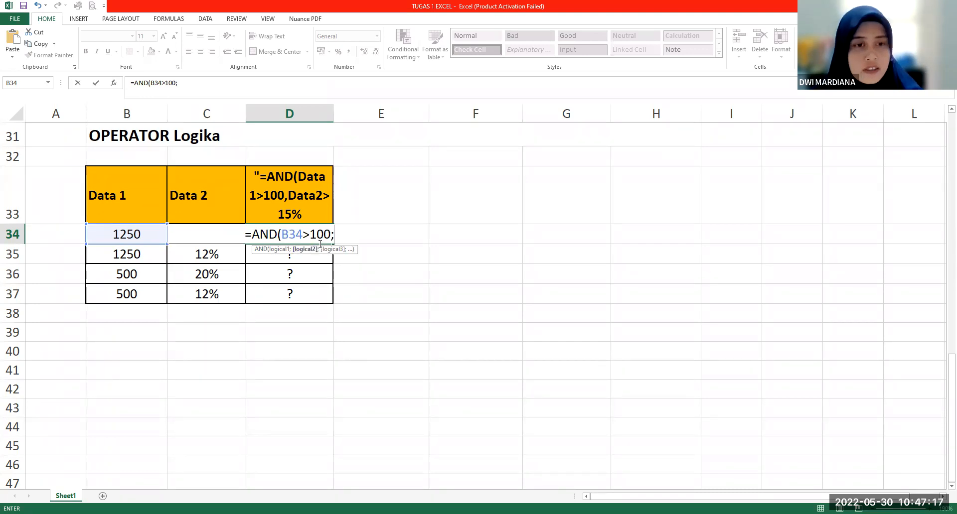
pyautogui.press('Return')
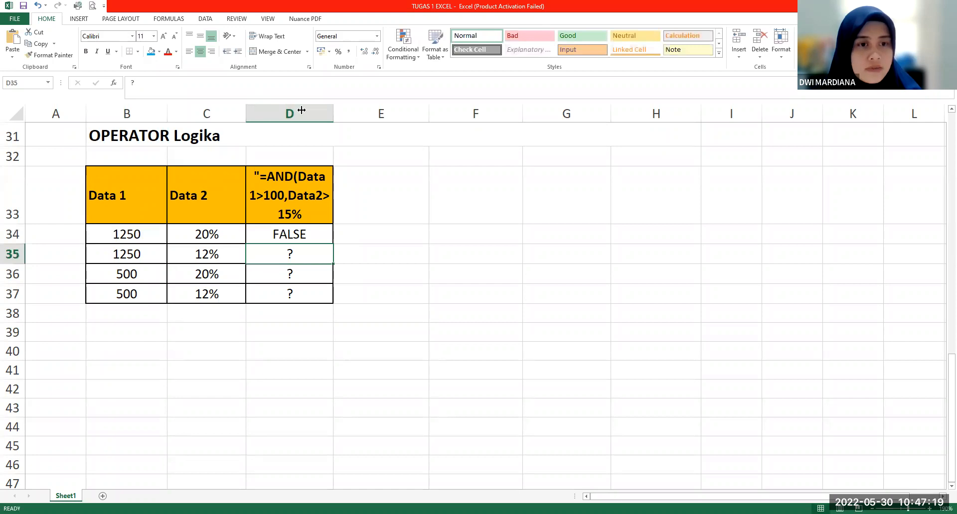
# Step: Widen column C and complete the formula in D34 as =AND(B34>100;C34>15%)
pyautogui.moveTo(302, 110); pyautogui.dragTo(302, 110)
pyautogui.click(342, 233)
pyautogui.doubleClick(365, 238)
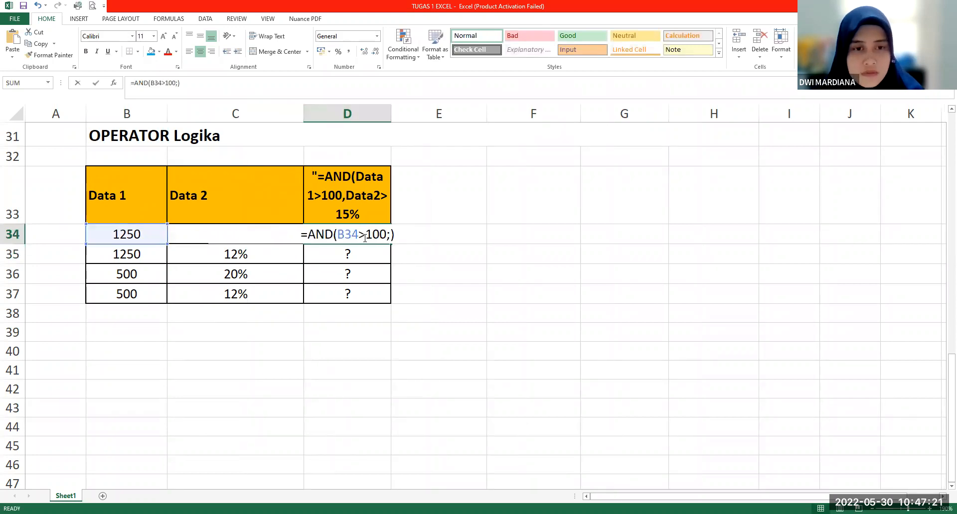
pyautogui.click(395, 237)
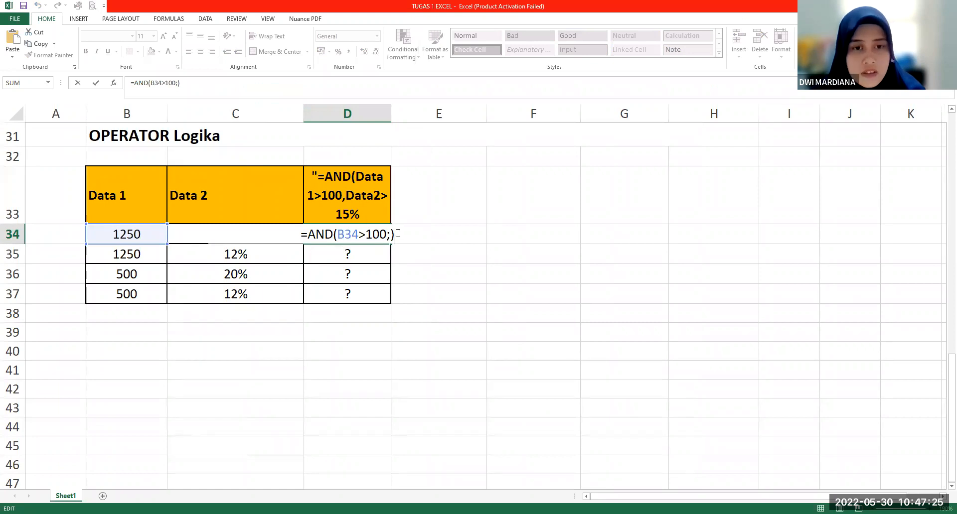
pyautogui.click(392, 236)
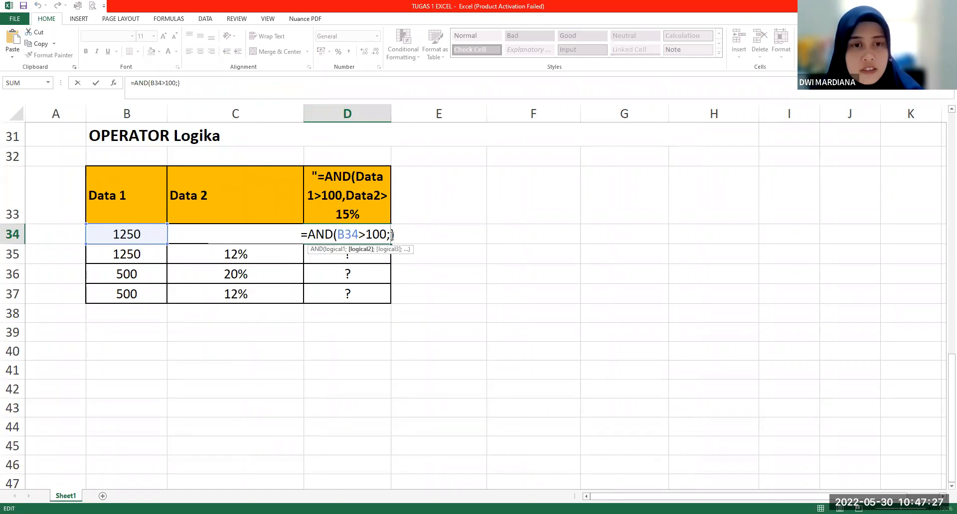
pyautogui.click(178, 239)
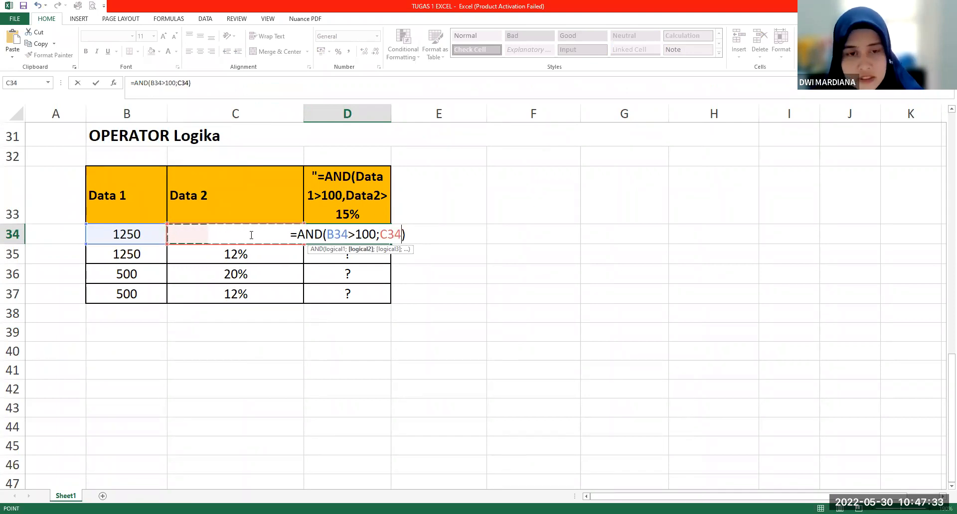
pyautogui.write('>')
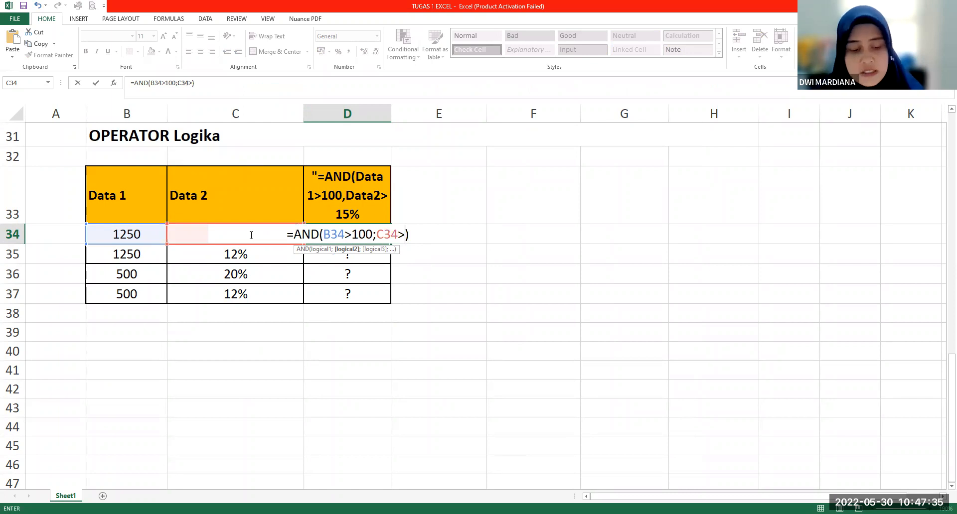
pyautogui.write('15%')
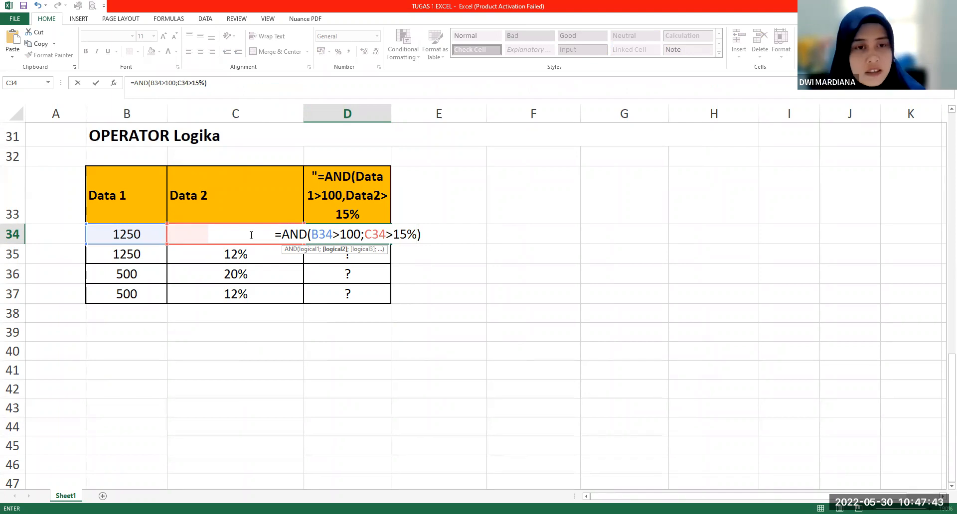
pyautogui.press('Return')
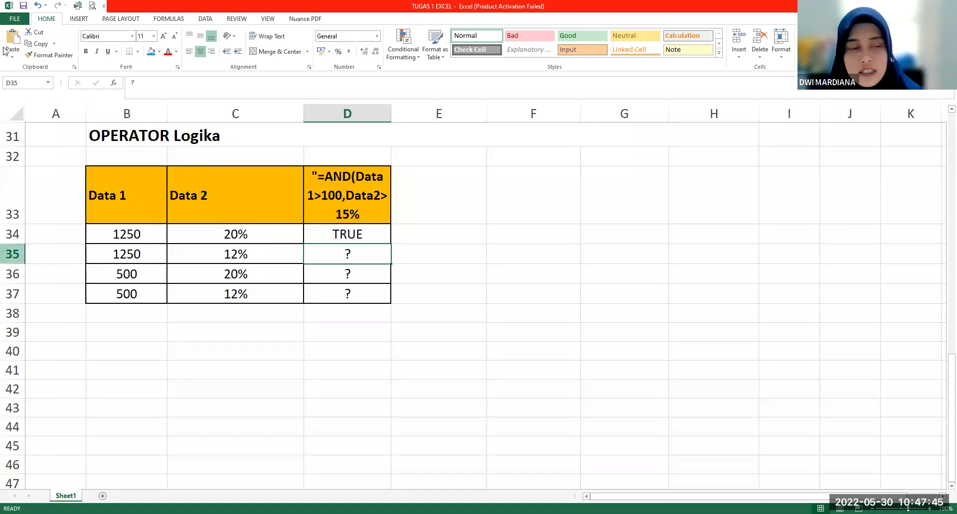
# Step: Check the result in D34 against the first row's data values and the AND condition in D33
pyautogui.click(352, 239)
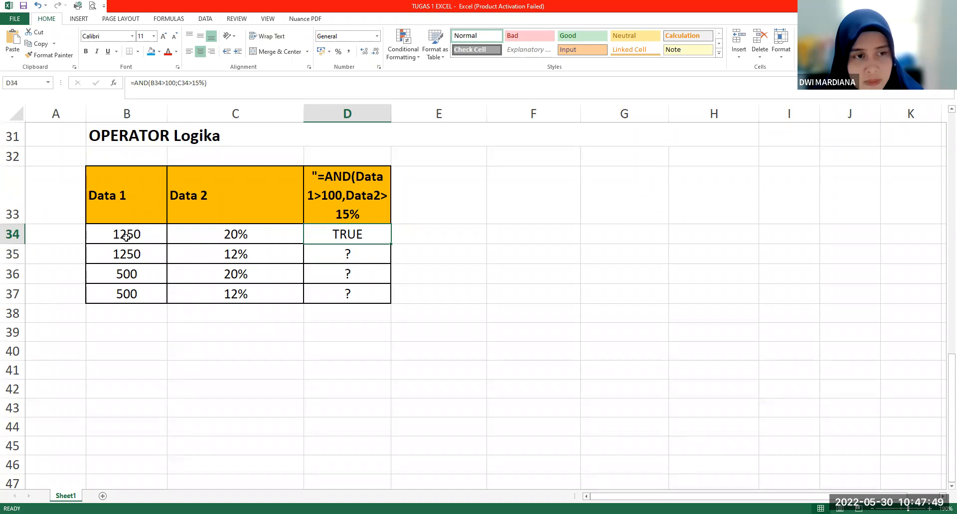
pyautogui.click(235, 235)
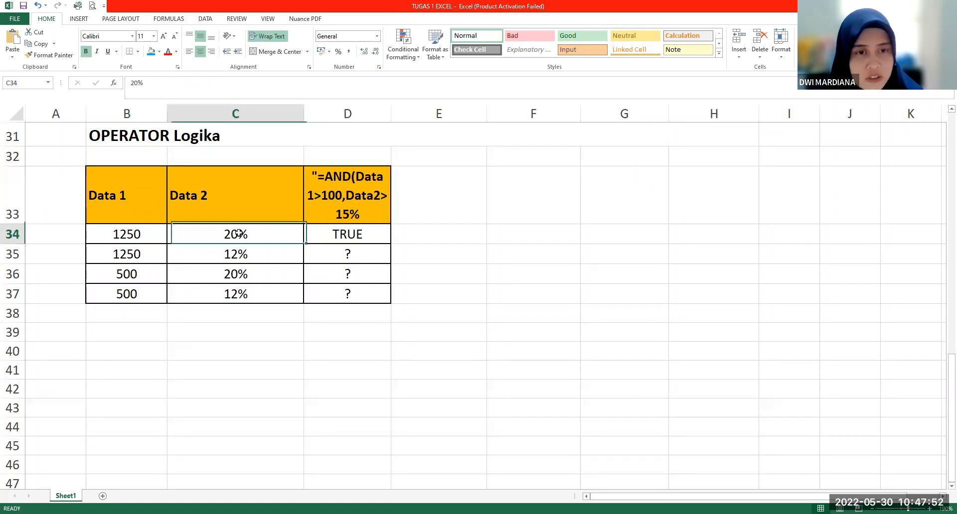
pyautogui.click(351, 207)
pyautogui.click(380, 237)
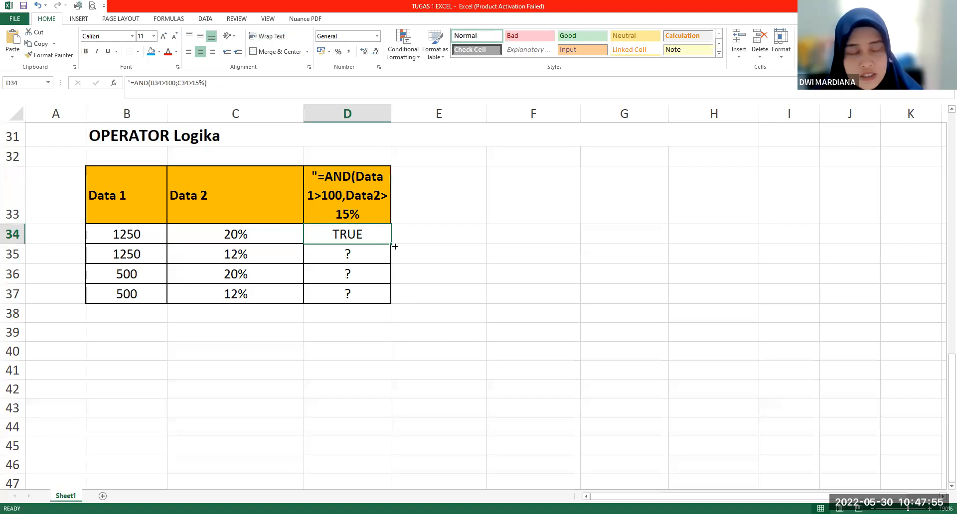
# Step: Copy the AND formula from D34 down through D37
pyautogui.moveTo(390, 249); pyautogui.dragTo(390, 279)
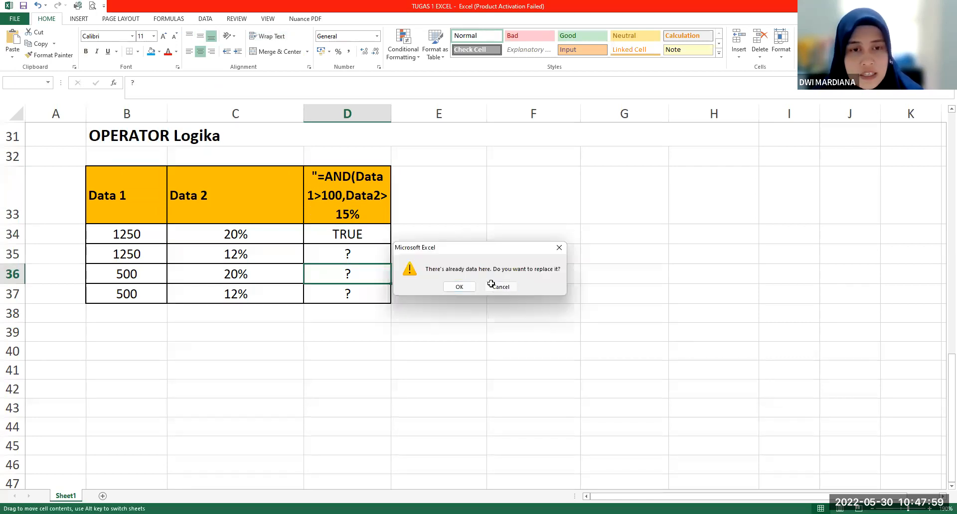
pyautogui.click(491, 285)
pyautogui.moveTo(391, 243); pyautogui.dragTo(388, 308)
# Step: Check the AND results in D35 and D37 against the Data 1 and Data 2 values of their rows
pyautogui.click(349, 256)
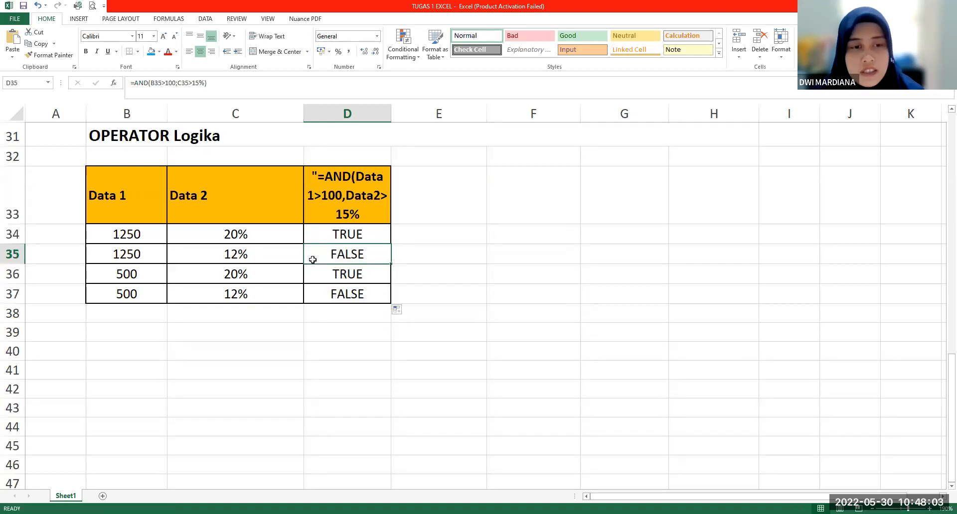
pyautogui.moveTo(116, 299); pyautogui.dragTo(244, 299)
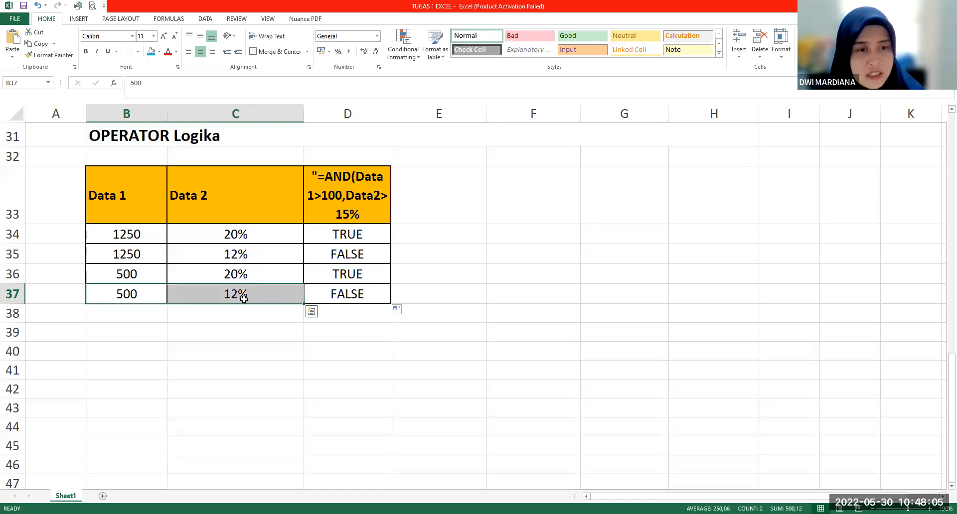
pyautogui.click(359, 293)
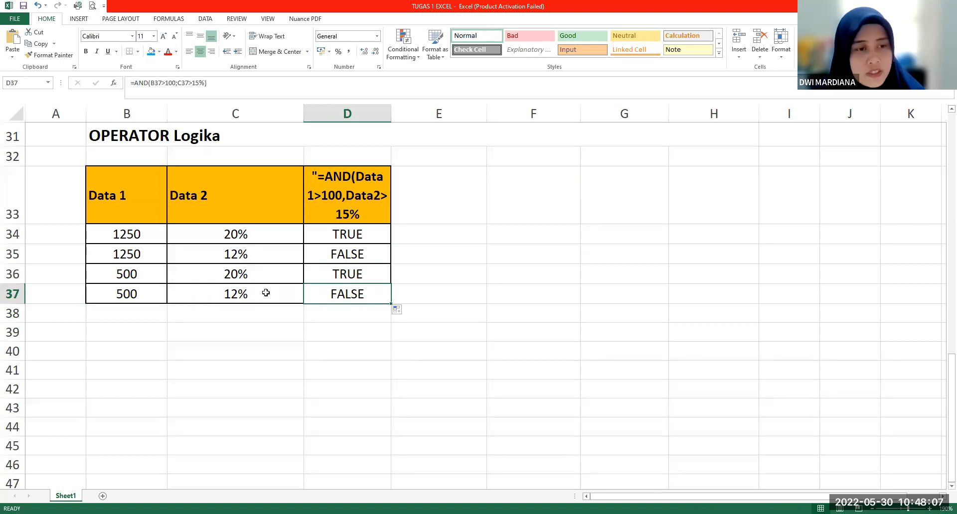
pyautogui.click(123, 295)
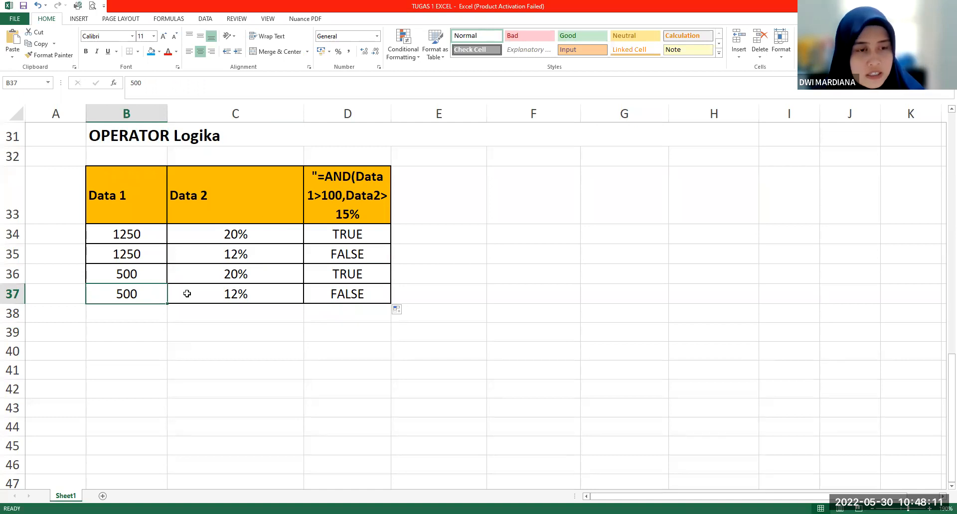
pyautogui.click(213, 293)
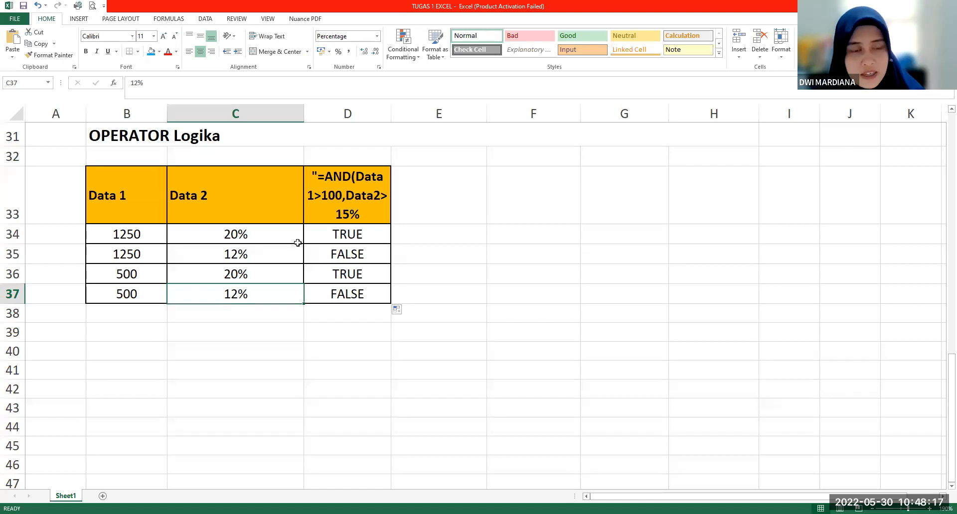
pyautogui.click(347, 293)
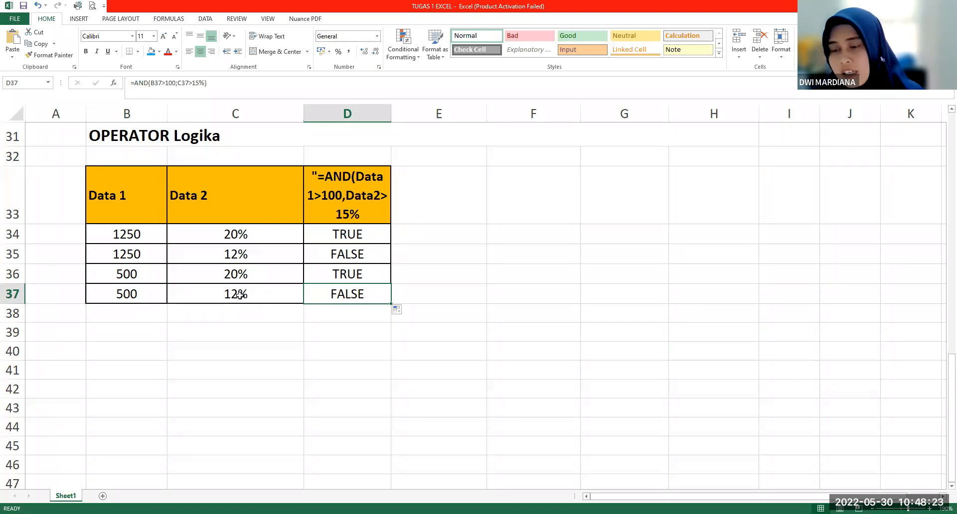
# Step: Compare the Data 2 value in C37 with the 15% condition in header D33 and review the result in D37
pyautogui.click(337, 219)
pyautogui.press('F2')
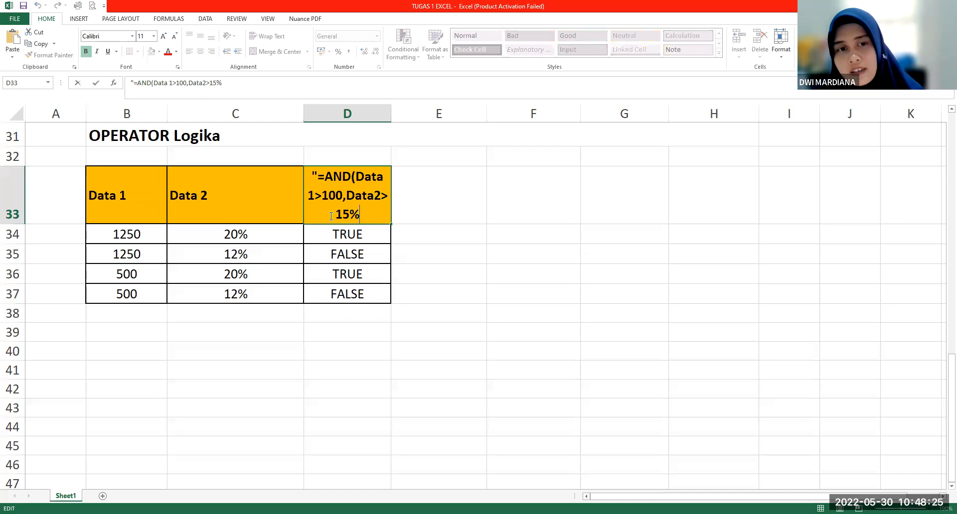
pyautogui.doubleClick(331, 216)
pyautogui.click(274, 295)
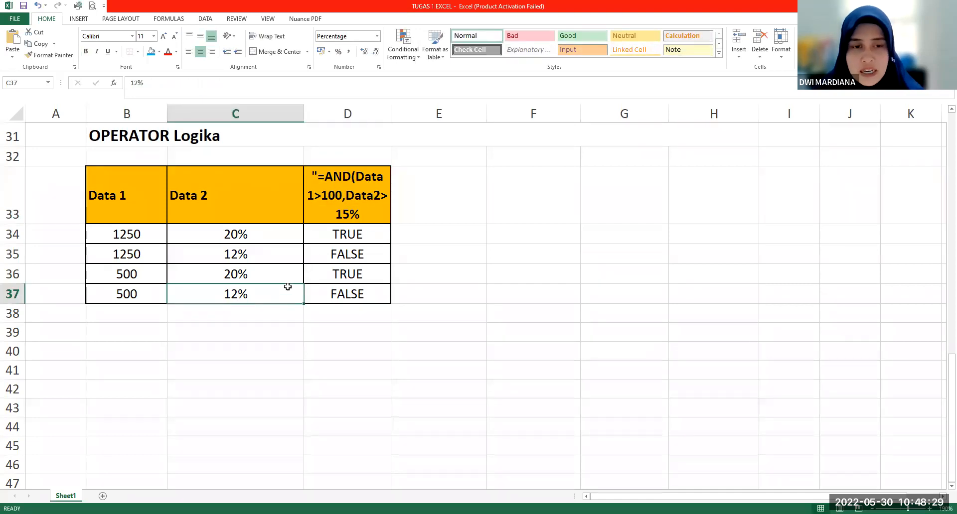
pyautogui.click(384, 292)
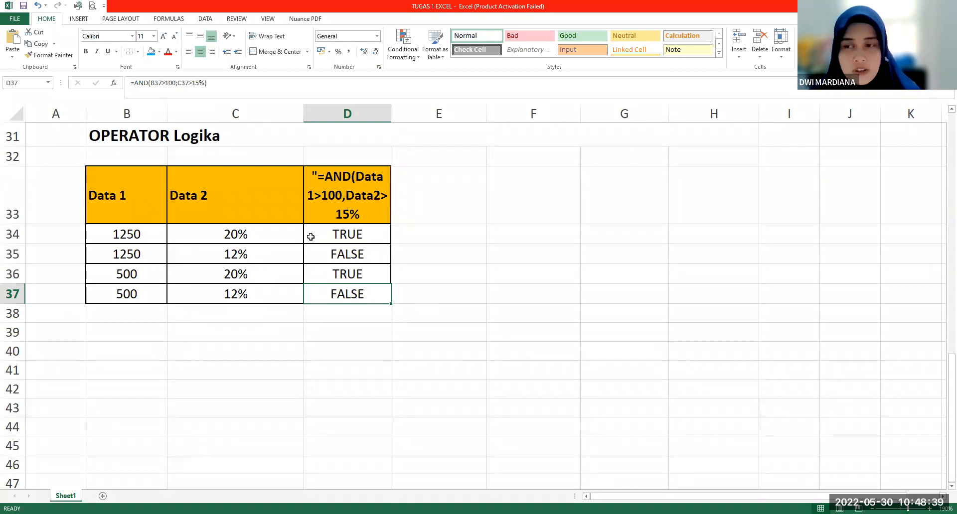
pyautogui.click(397, 278)
# Step: Review the filled arithmetic, OPERATOR Pembanding and OPERATOR Logika tables across the whole sheet
pyautogui.keyDown('ctrl'); pyautogui.scroll(-2, 397, 277); pyautogui.keyUp('ctrl')
pyautogui.scroll(8, 397, 278)
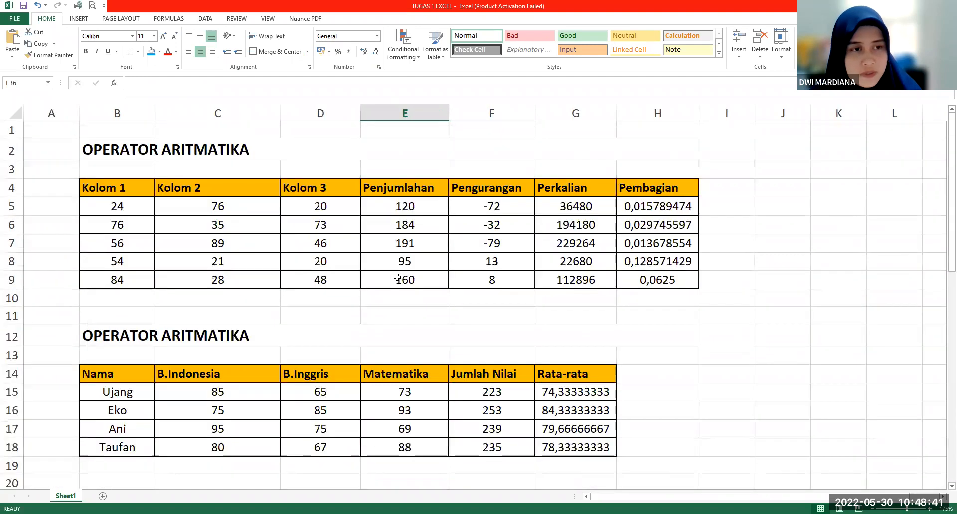
pyautogui.keyDown('ctrl'); pyautogui.scroll(-2, 397, 278); pyautogui.keyUp('ctrl')
pyautogui.keyDown('ctrl'); pyautogui.scroll(-2, 397, 278); pyautogui.keyUp('ctrl')
pyautogui.scroll(-3, 397, 278)
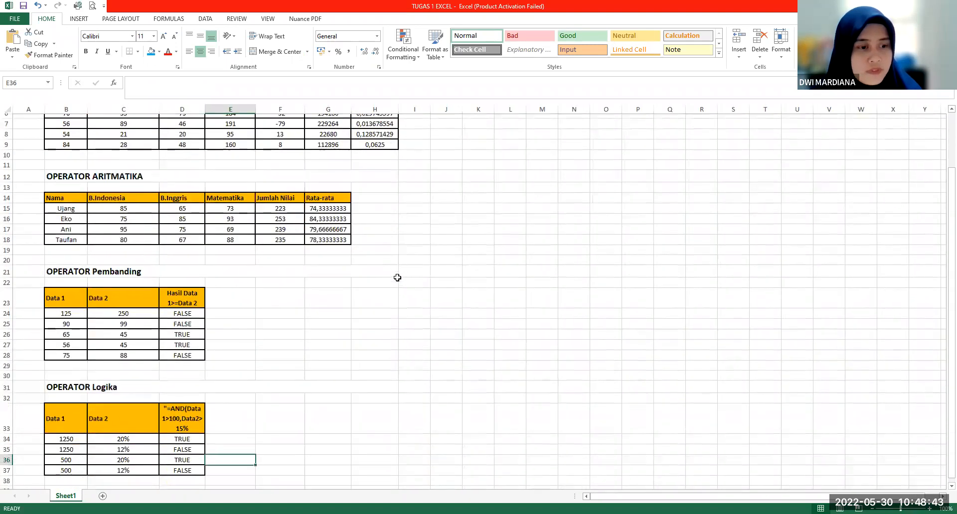
pyautogui.scroll(2, 397, 278)
pyautogui.scroll(1, 398, 278)
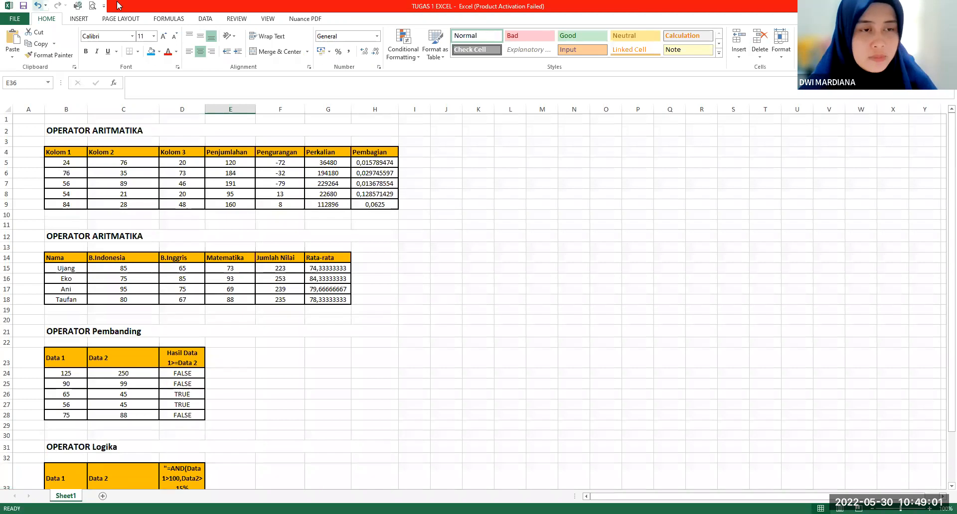
pyautogui.click(259, 300)
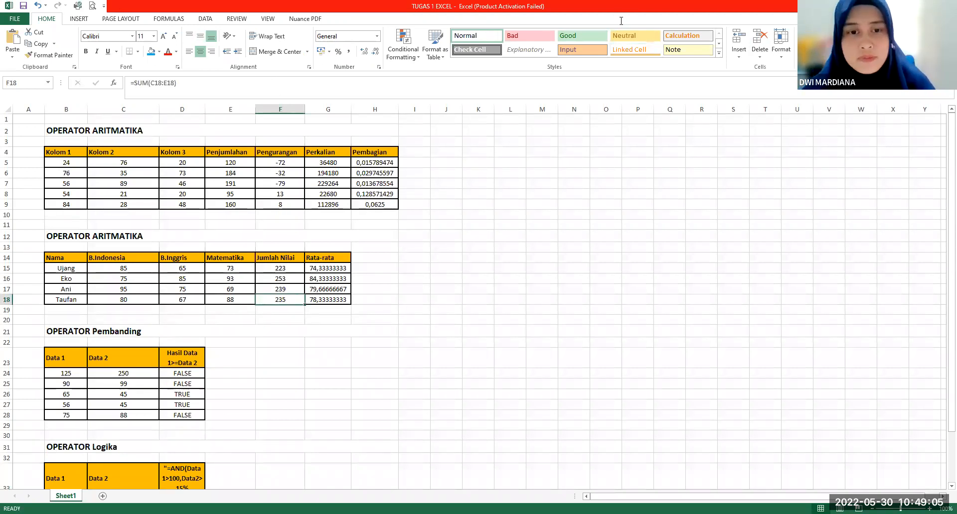
pyautogui.click(621, 21)
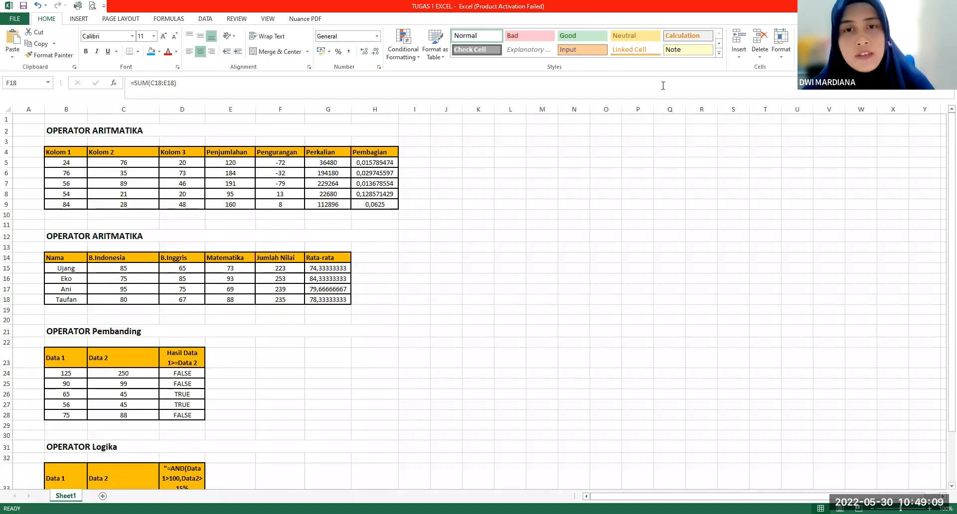
# Step: Switch to the TUGAS 2 EXCEL workbook and select the FUNGSI HLOOKUP DAN VLOOKUP title in B2
pyautogui.hotkey('alt', 'Tab')
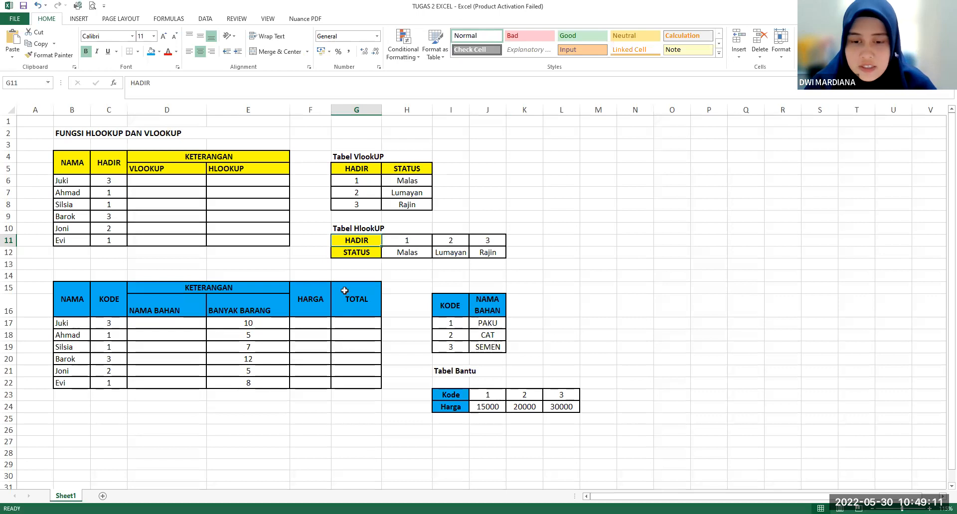
pyautogui.scroll(1, 304, 258)
pyautogui.scroll(3, 374, 265)
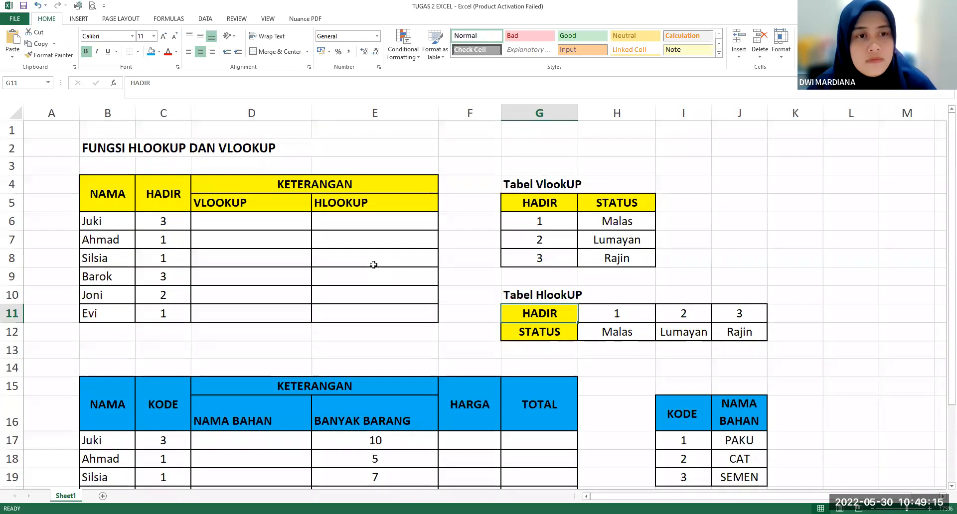
pyautogui.click(1, 329)
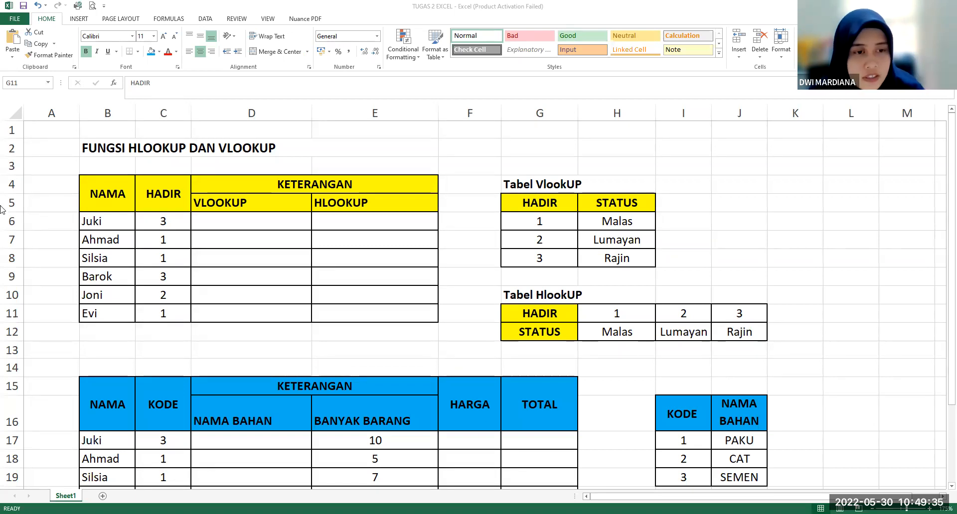
pyautogui.click(135, 152)
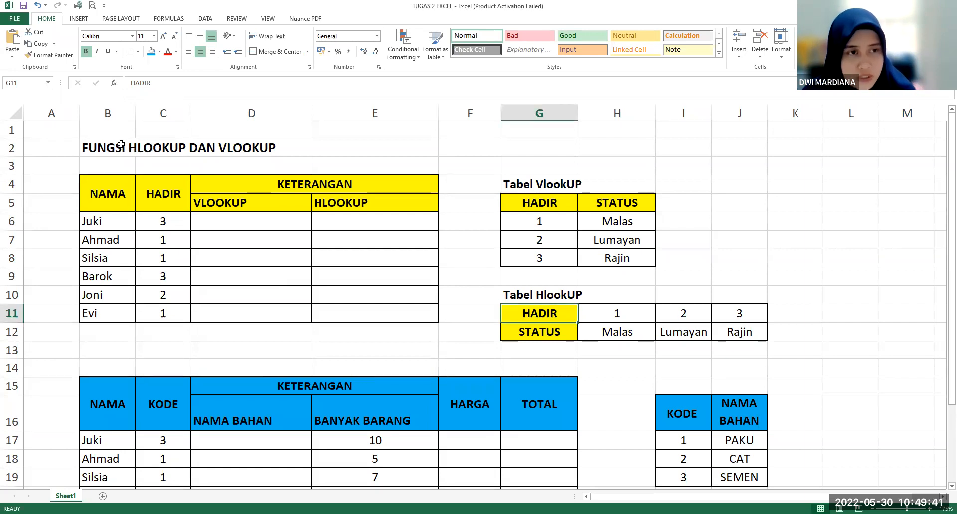
pyautogui.click(122, 146)
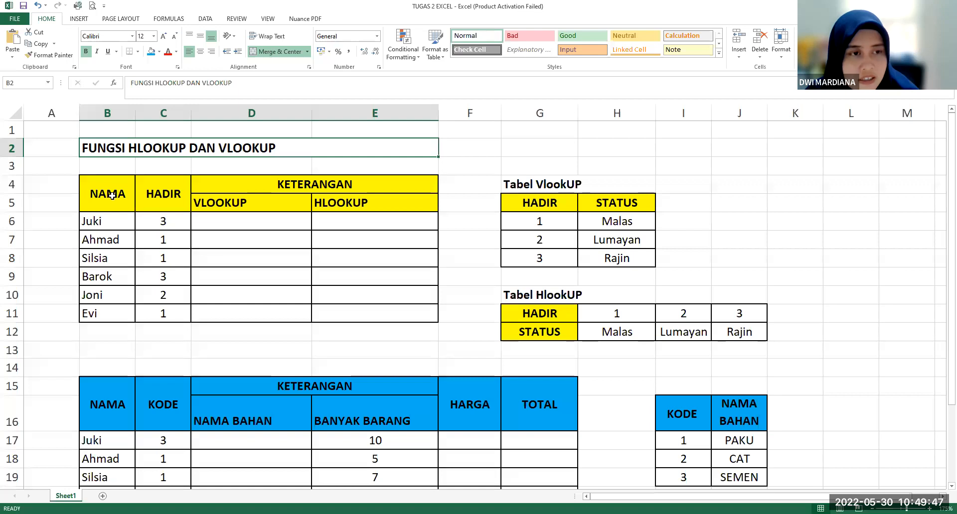
# Step: Examine the NAMA, HADIR, VLOOKUP and HLOOKUP columns of the attendance table in B4:E11
pyautogui.moveTo(111, 196); pyautogui.dragTo(323, 313)
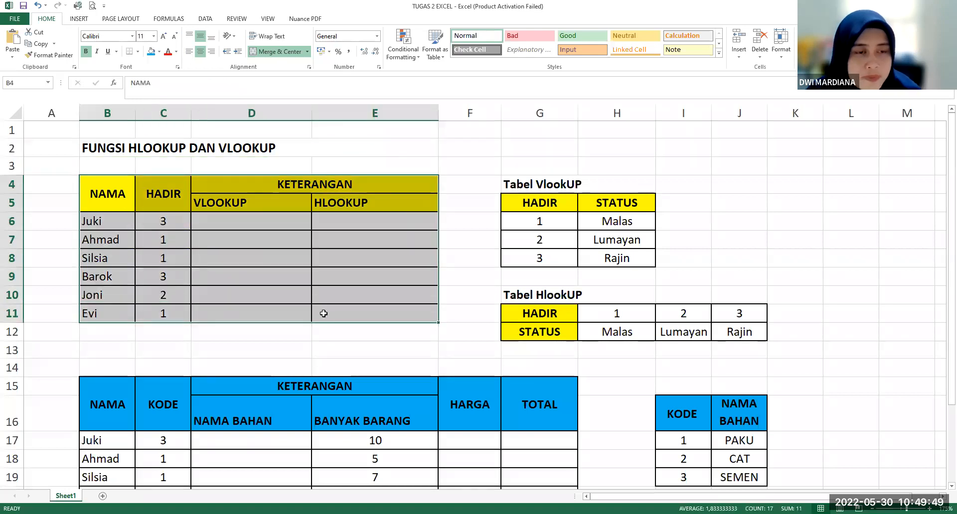
pyautogui.moveTo(112, 198); pyautogui.dragTo(98, 317)
pyautogui.moveTo(157, 187); pyautogui.dragTo(164, 314)
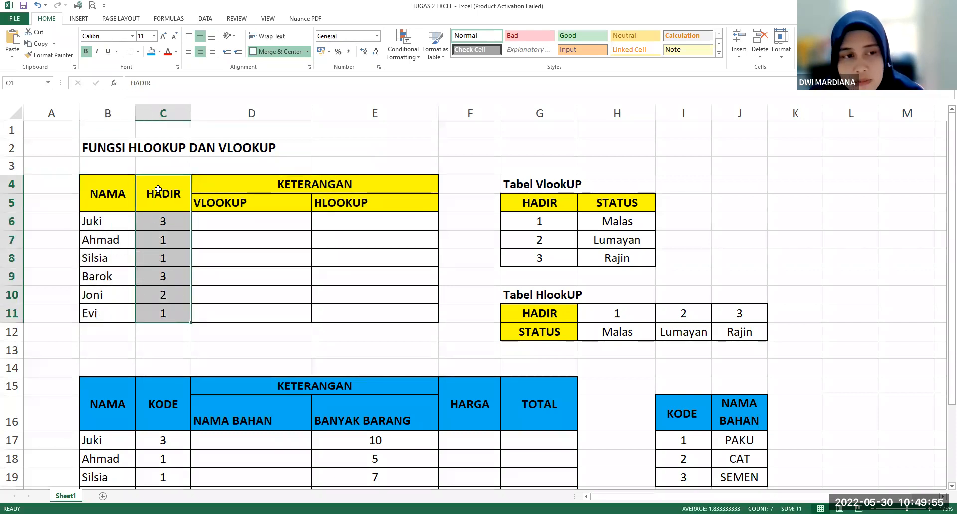
pyautogui.moveTo(158, 190); pyautogui.dragTo(162, 313)
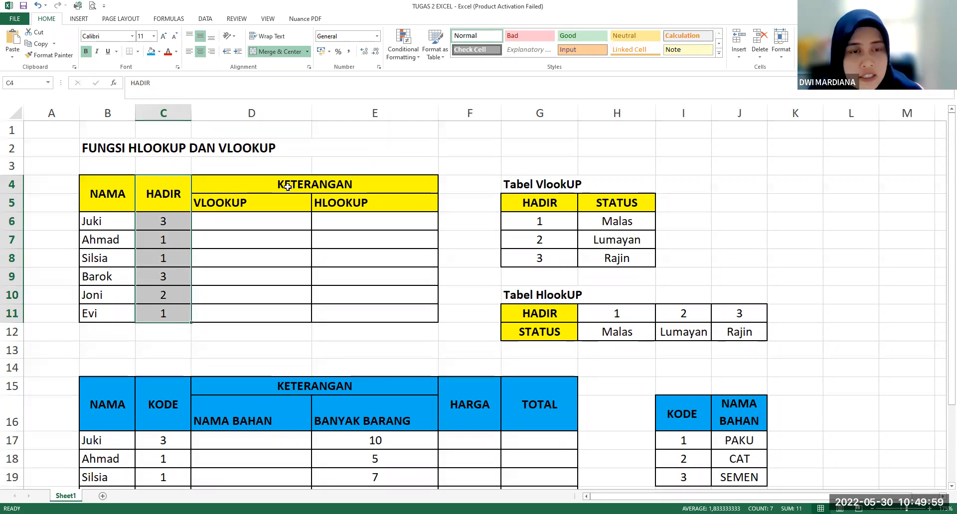
pyautogui.moveTo(280, 205); pyautogui.dragTo(282, 314)
pyautogui.moveTo(362, 202); pyautogui.dragTo(364, 312)
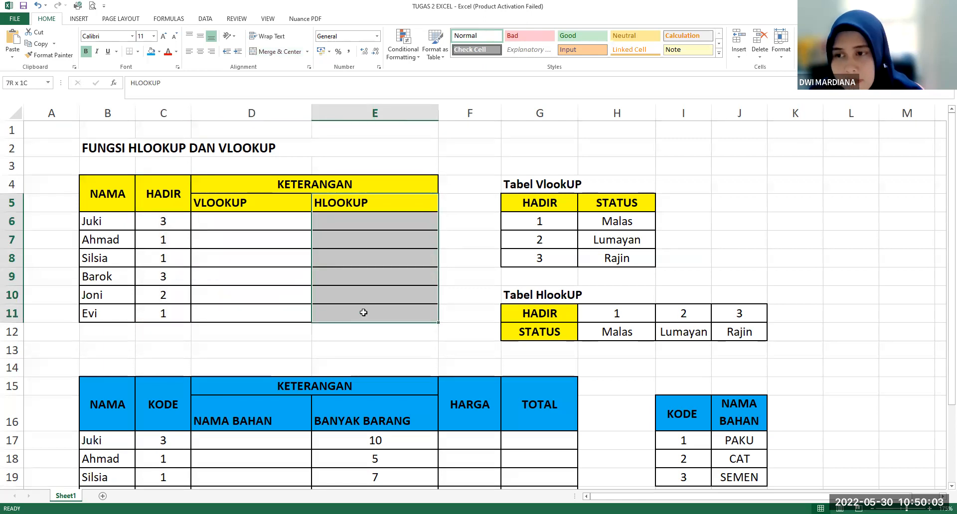
pyautogui.moveTo(249, 198); pyautogui.dragTo(257, 312)
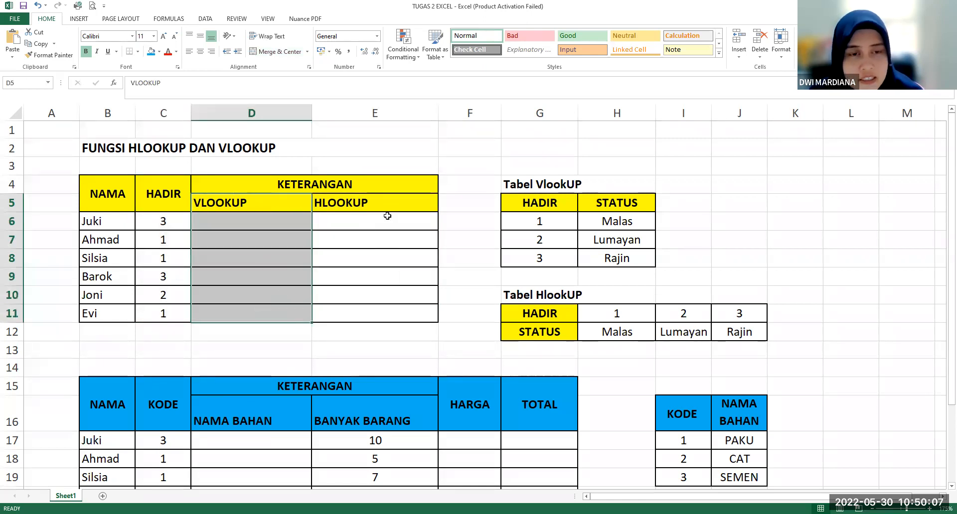
pyautogui.moveTo(401, 207); pyautogui.dragTo(383, 313)
pyautogui.click(363, 190)
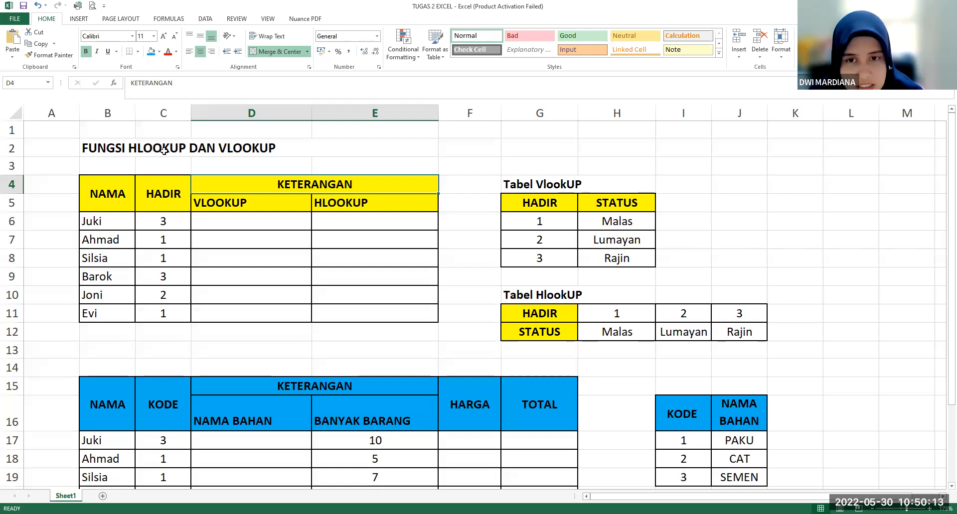
# Step: Match the empty HLOOKUP and VLOOKUP columns with their reference tables, Tabel HlookUP in G10:J12 and Tabel VlookUP in G4:H8
pyautogui.moveTo(518, 294); pyautogui.dragTo(719, 339)
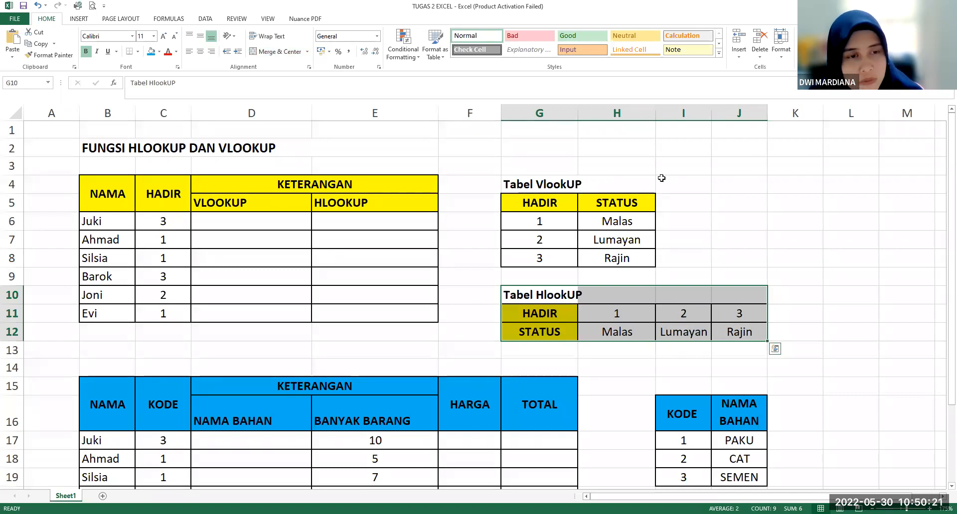
pyautogui.moveTo(329, 224); pyautogui.dragTo(350, 316)
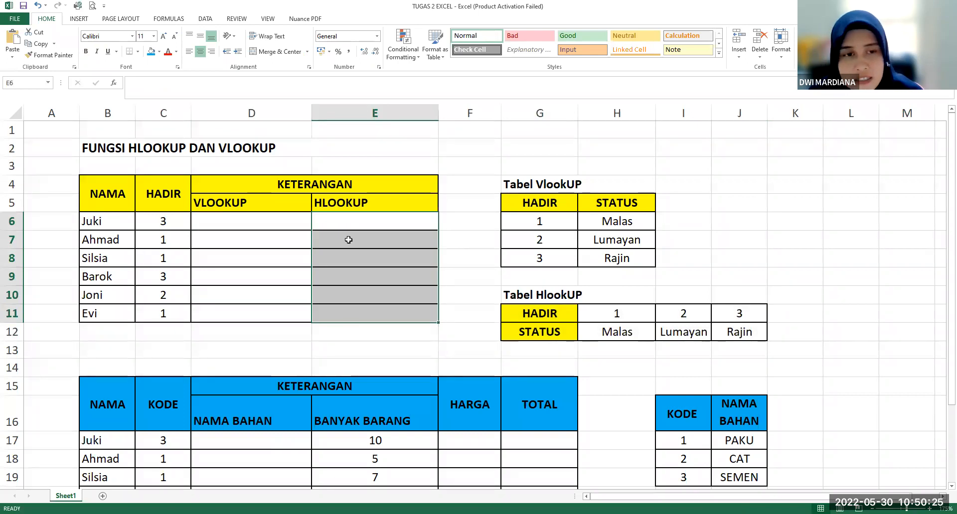
pyautogui.moveTo(356, 215); pyautogui.dragTo(363, 314)
pyautogui.moveTo(521, 298); pyautogui.dragTo(722, 340)
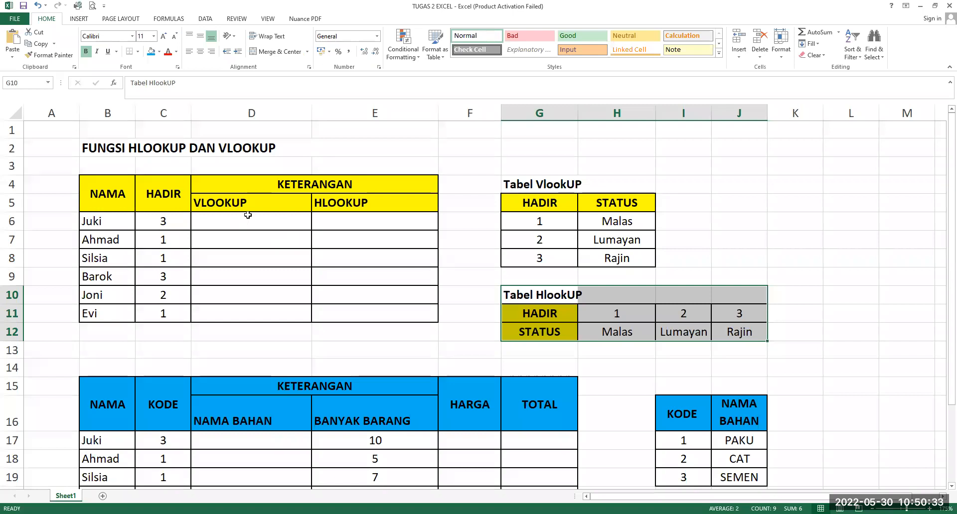
pyautogui.moveTo(253, 202); pyautogui.dragTo(261, 312)
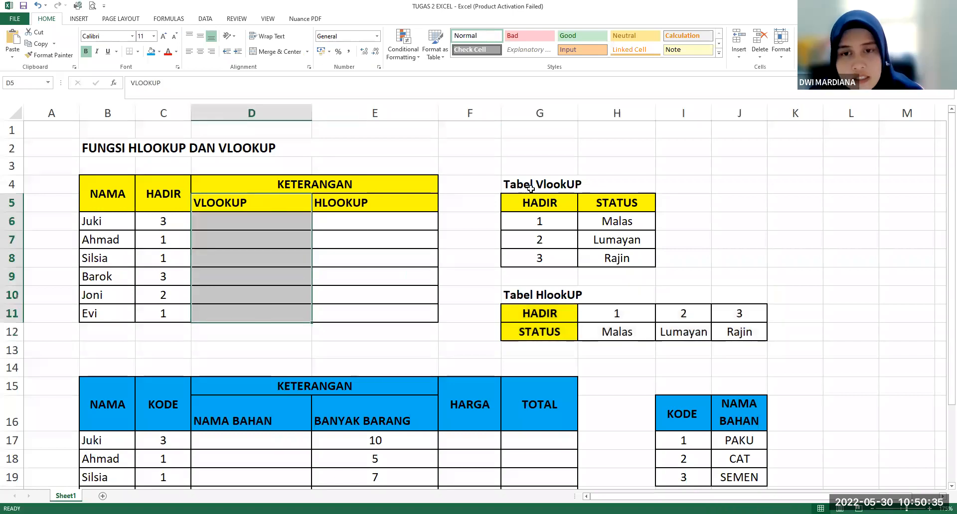
pyautogui.moveTo(526, 183); pyautogui.dragTo(601, 262)
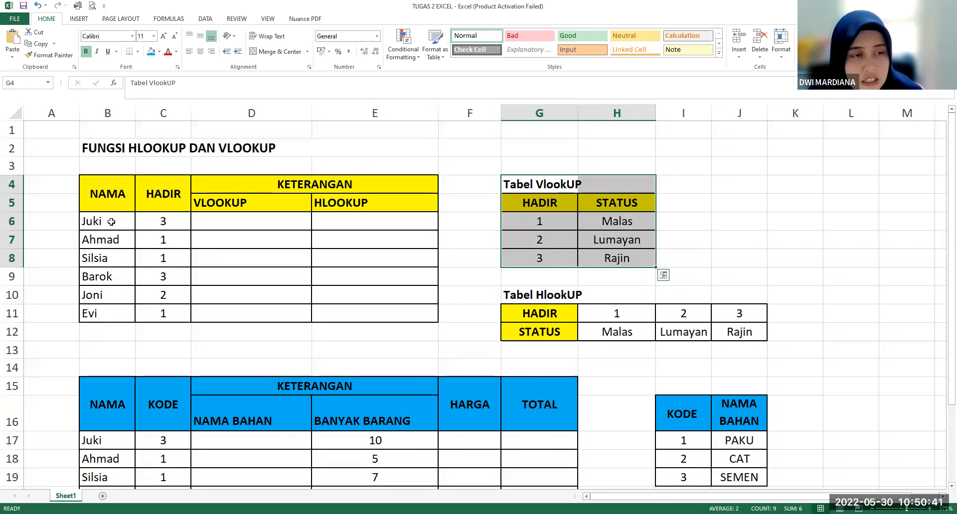
# Step: Check the first attendance row, B6:C6, against its matching status entries in Tabel VlookUP and Tabel HlookUP
pyautogui.moveTo(124, 219); pyautogui.dragTo(158, 222)
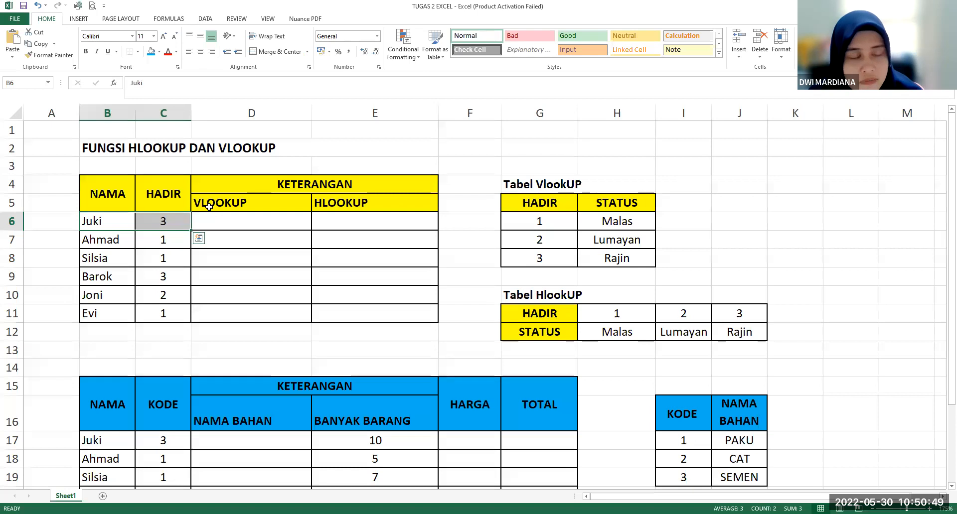
pyautogui.moveTo(530, 188); pyautogui.dragTo(609, 263)
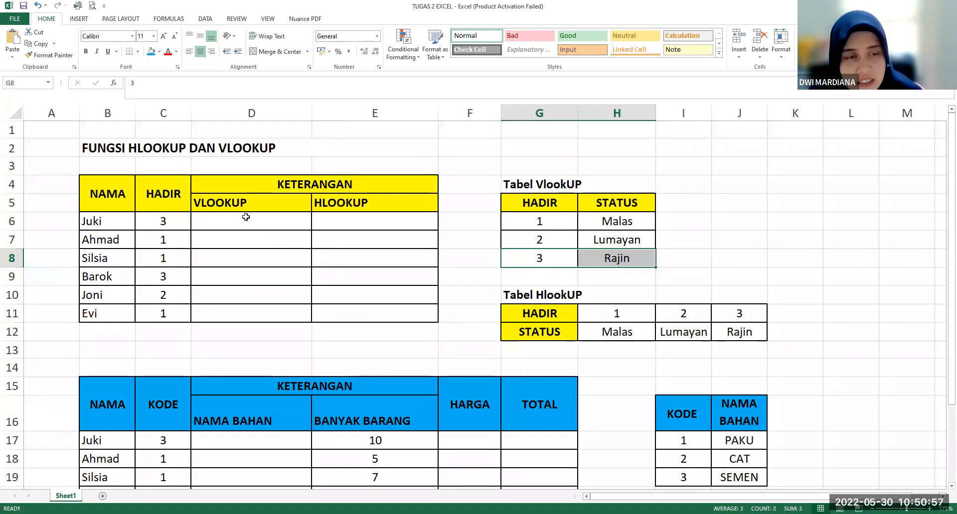
pyautogui.click(269, 217)
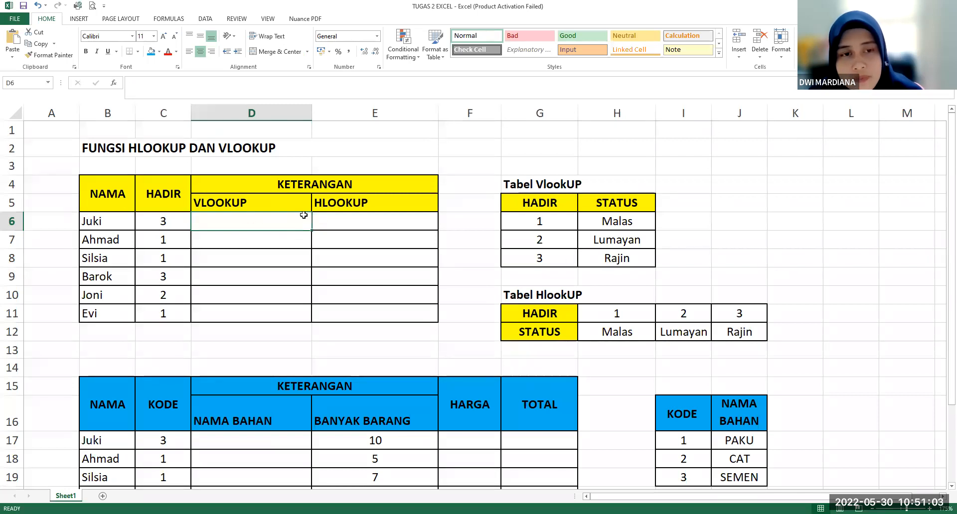
pyautogui.moveTo(338, 204); pyautogui.dragTo(349, 242)
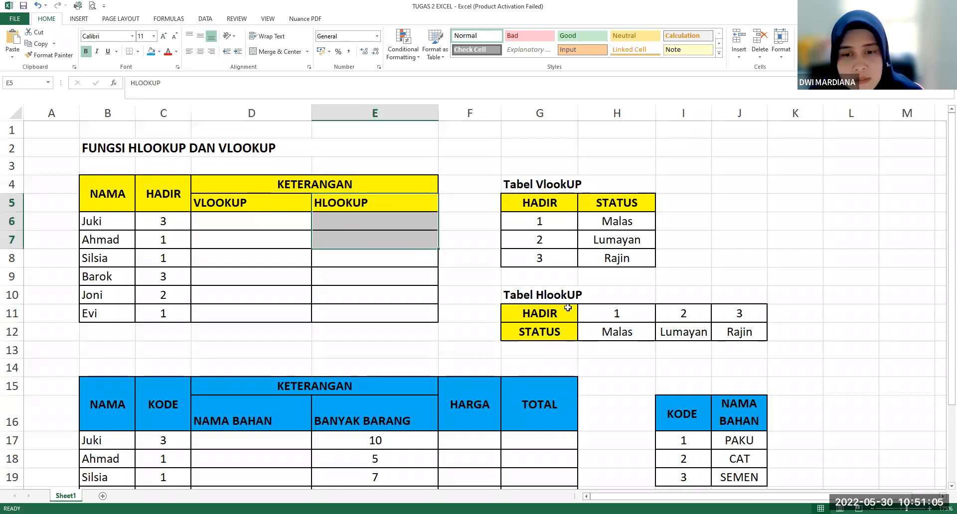
pyautogui.click(593, 327)
pyautogui.moveTo(546, 316); pyautogui.dragTo(746, 329)
pyautogui.click(744, 332)
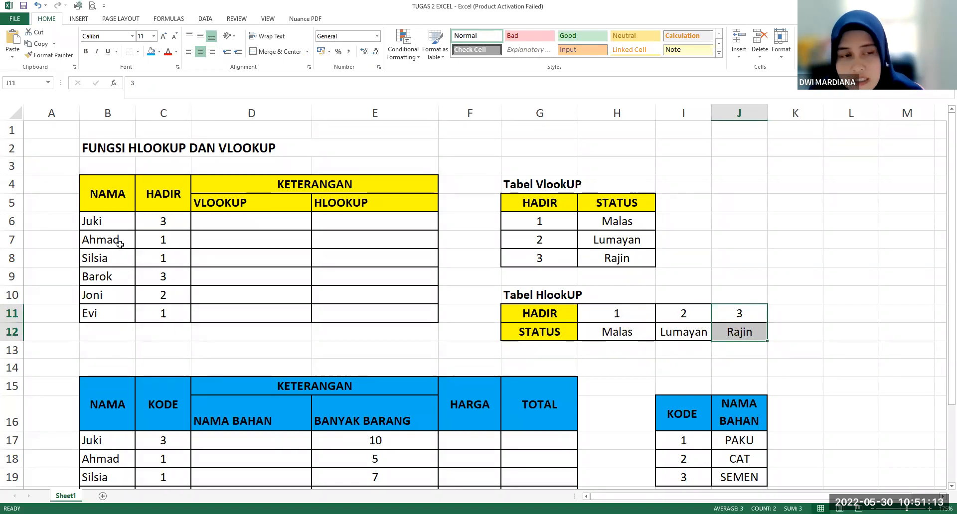
# Step: Check the remaining attendance rows, such as row 10, against the HADIR and STATUS entries in both reference tables
pyautogui.moveTo(120, 244); pyautogui.dragTo(107, 320)
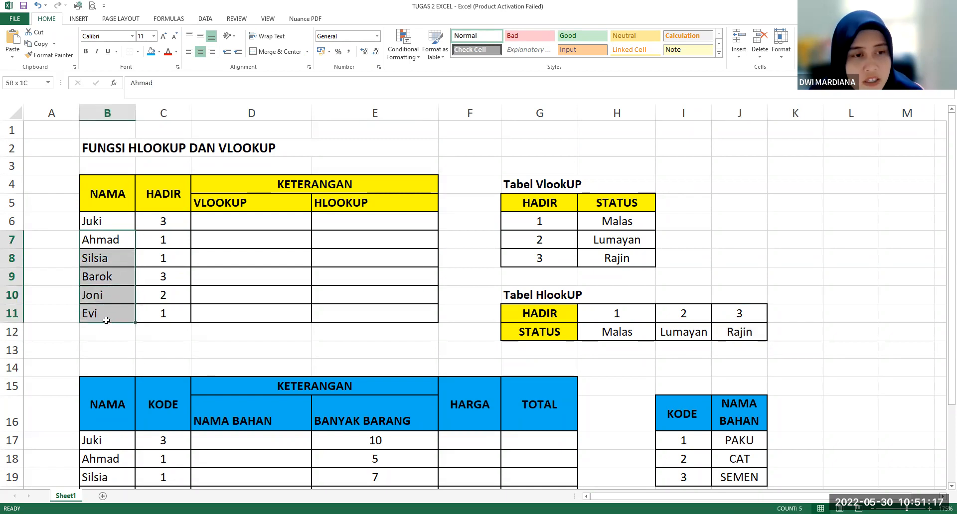
pyautogui.moveTo(166, 242); pyautogui.dragTo(257, 301)
pyautogui.click(238, 294)
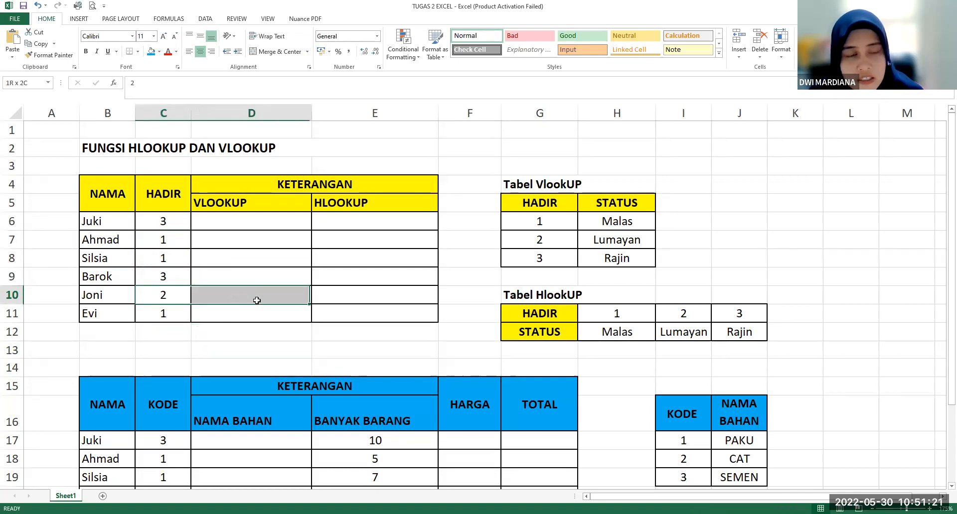
pyautogui.click(618, 245)
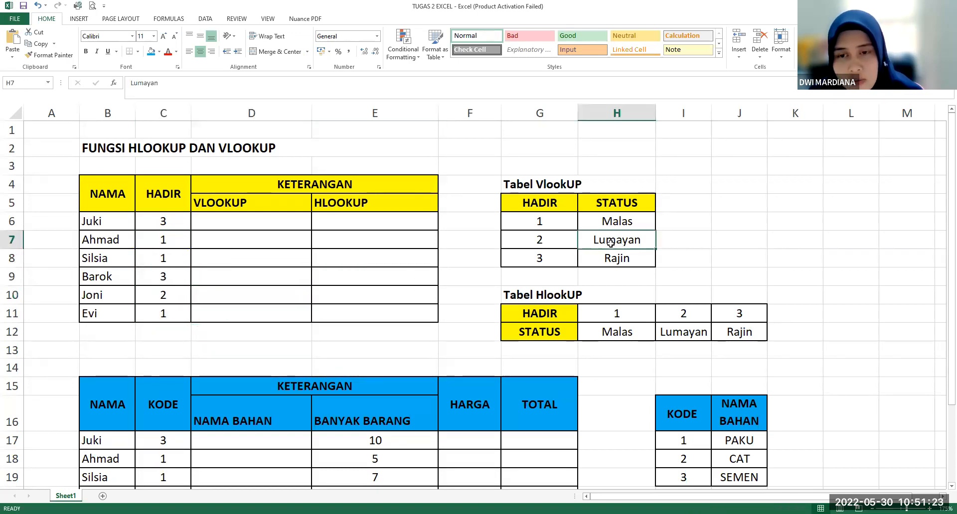
pyautogui.moveTo(543, 185); pyautogui.dragTo(592, 268)
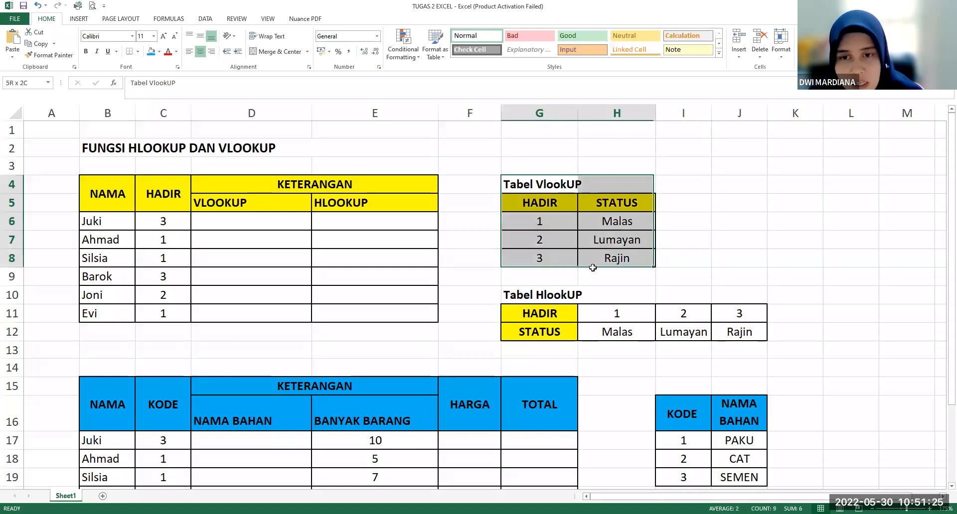
pyautogui.moveTo(617, 314); pyautogui.dragTo(683, 331)
pyautogui.click(682, 332)
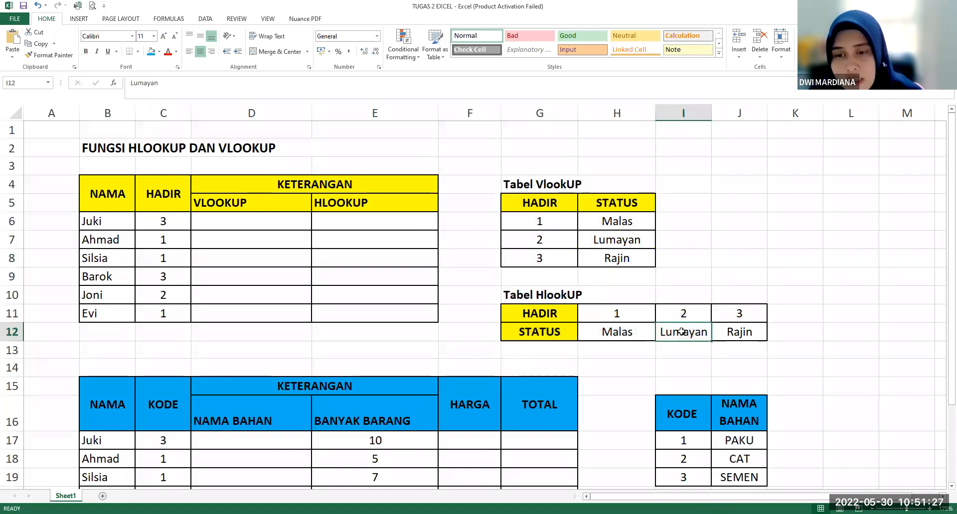
# Step: Compare the VLOOKUP and HLOOKUP columns with the vertical layout of Tabel VlookUP and the horizontal layout of Tabel HlookUP
pyautogui.click(573, 225)
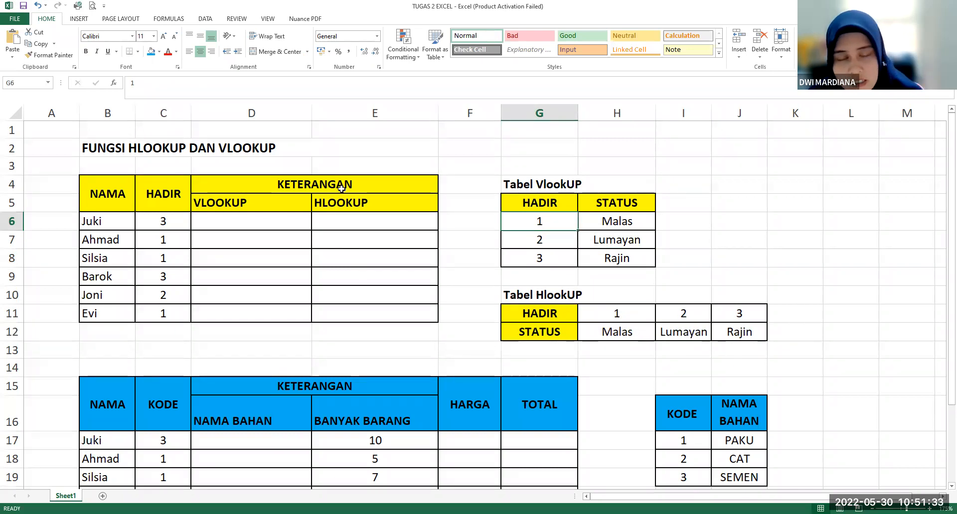
pyautogui.moveTo(679, 173); pyautogui.dragTo(767, 323)
pyautogui.click(551, 303)
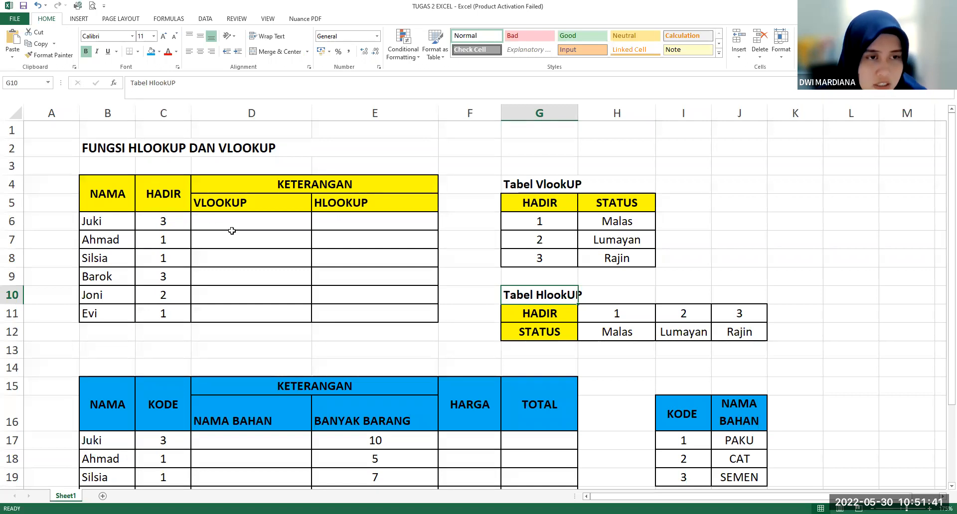
pyautogui.click(247, 216)
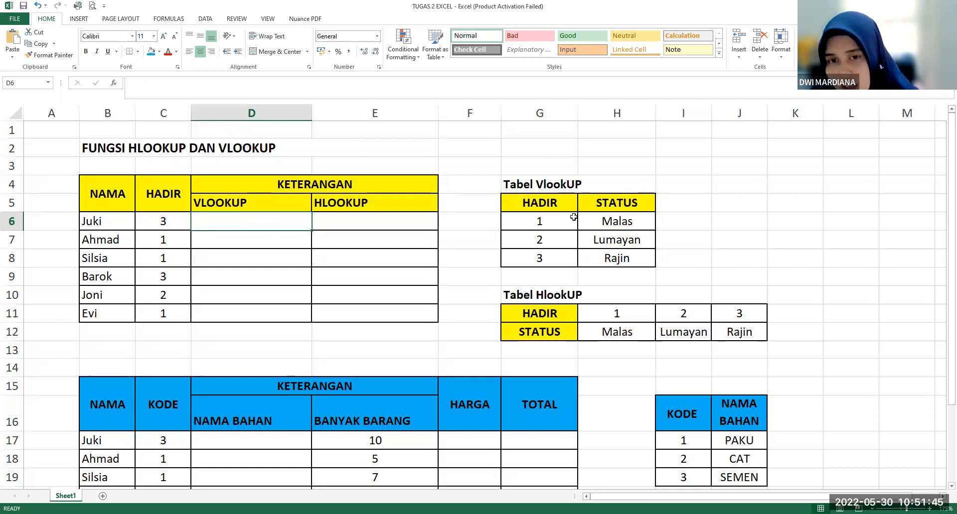
pyautogui.moveTo(532, 190); pyautogui.dragTo(608, 255)
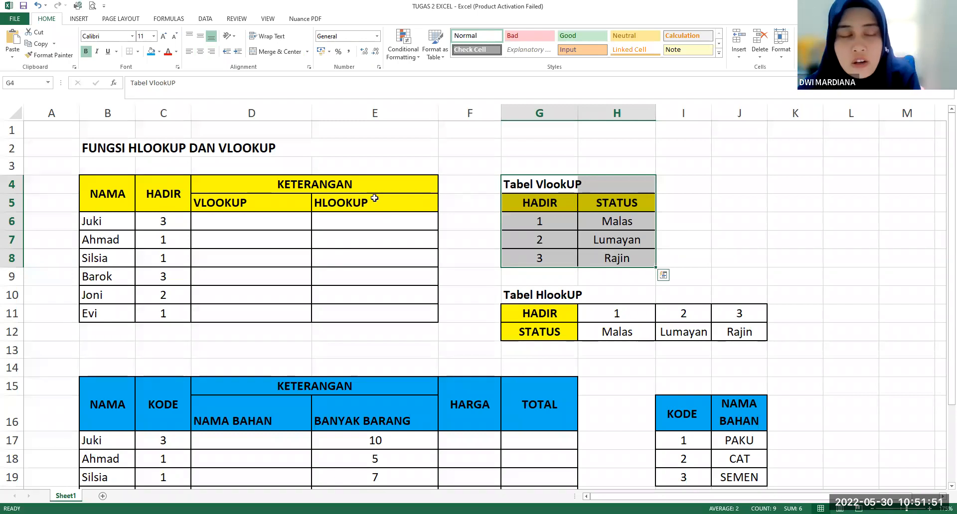
pyautogui.moveTo(374, 198); pyautogui.dragTo(395, 312)
pyautogui.moveTo(547, 315); pyautogui.dragTo(728, 332)
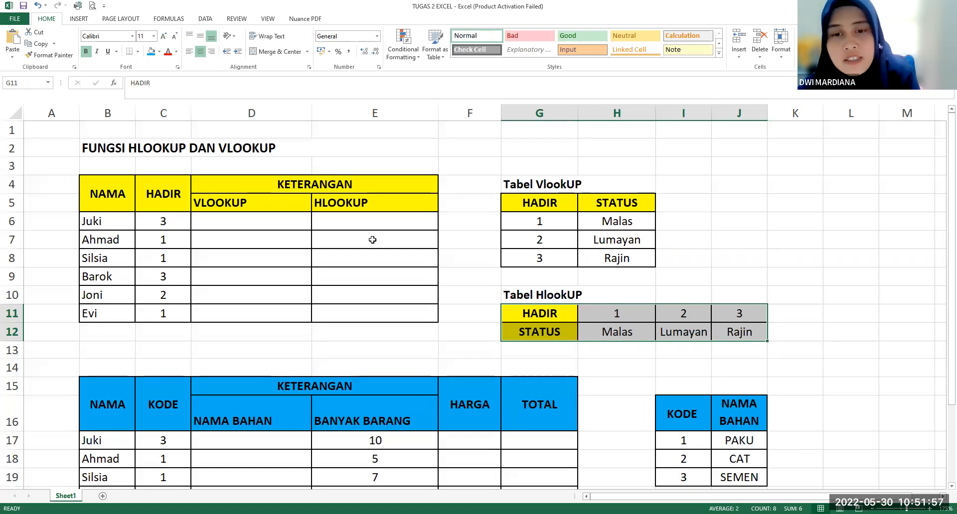
pyautogui.click(245, 208)
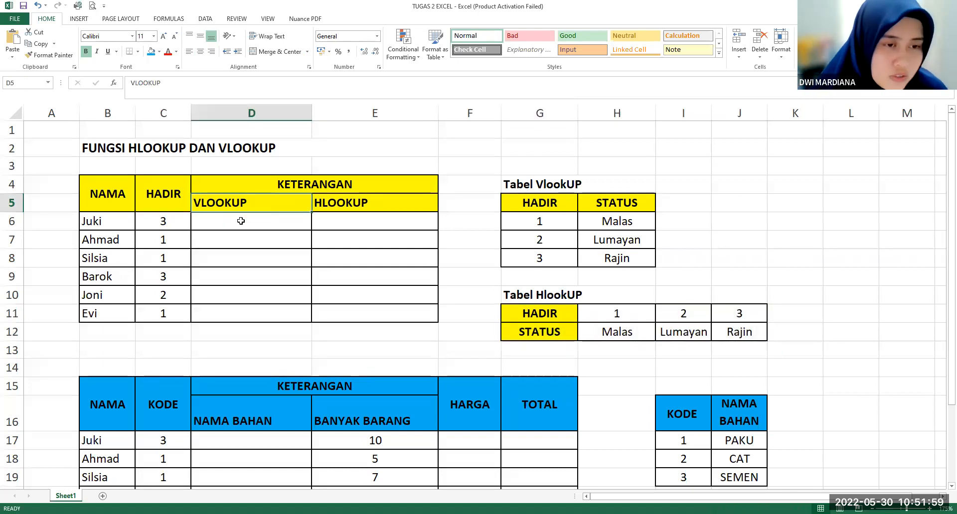
# Step: Start a VLOOKUP formula in D6 with the HADIR cell C6 as its lookup value
pyautogui.click(240, 221)
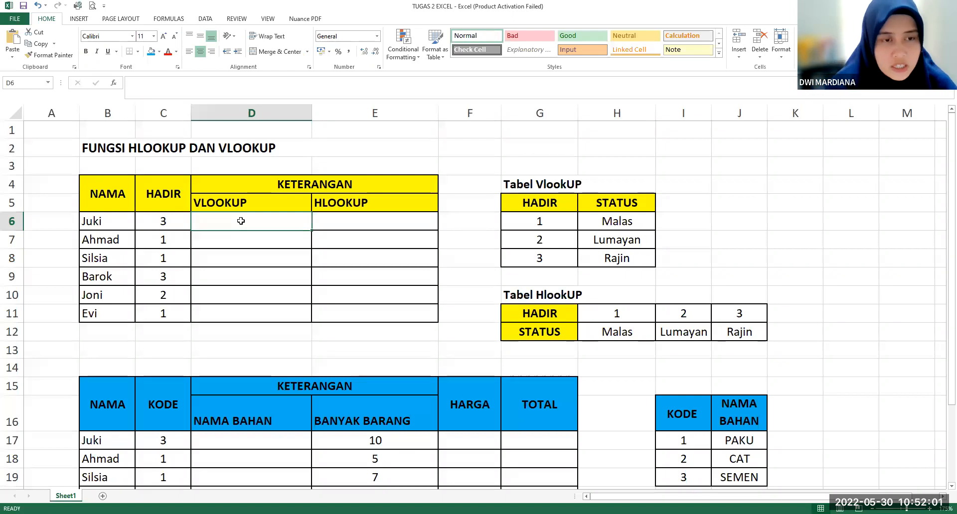
pyautogui.write('=')
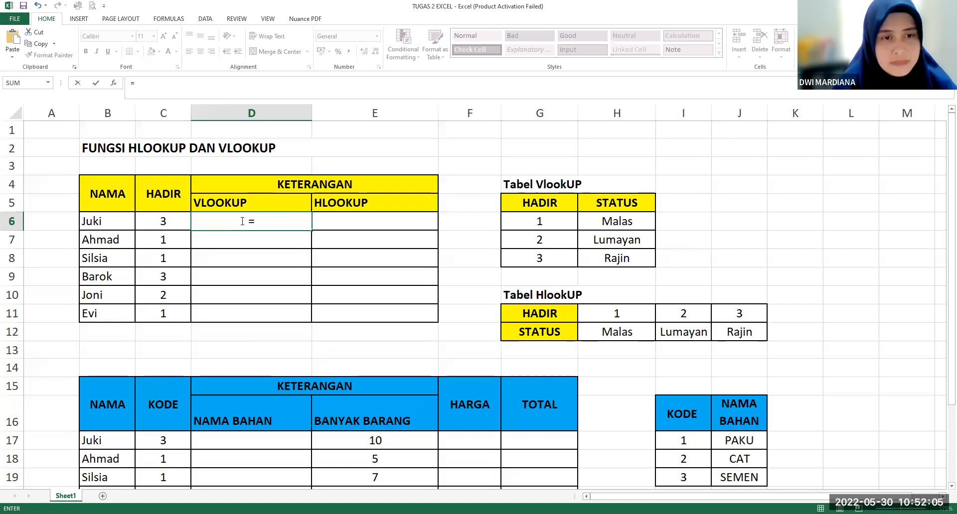
pyautogui.write('vlo')
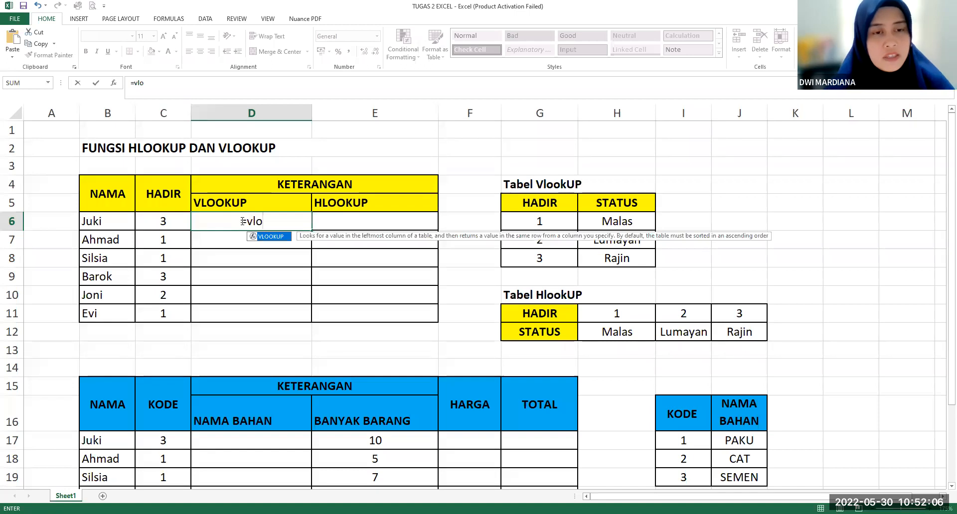
pyautogui.doubleClick(273, 240)
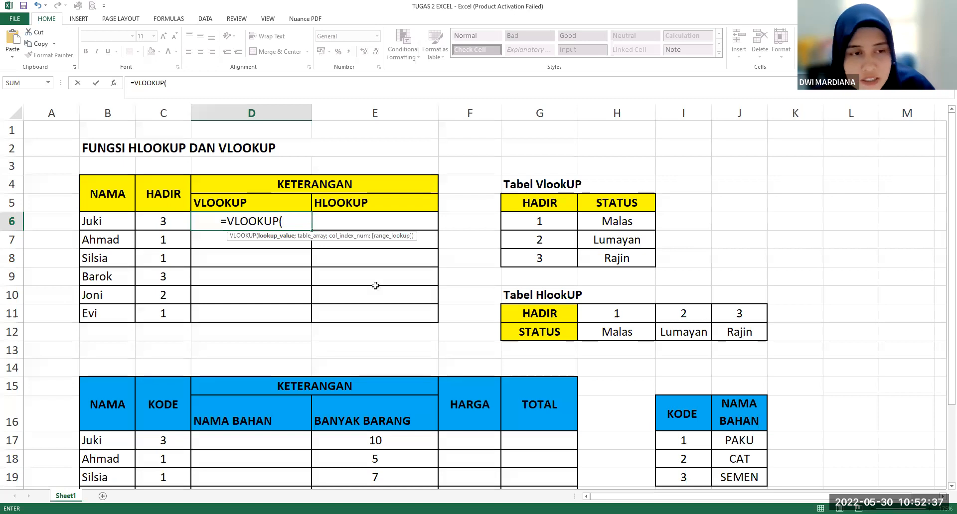
pyautogui.click(167, 223)
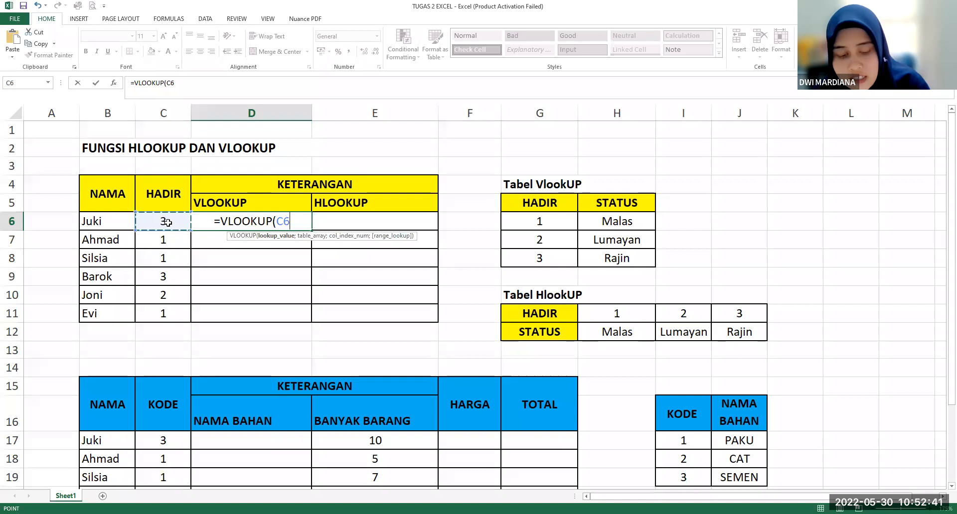
pyautogui.write(';')
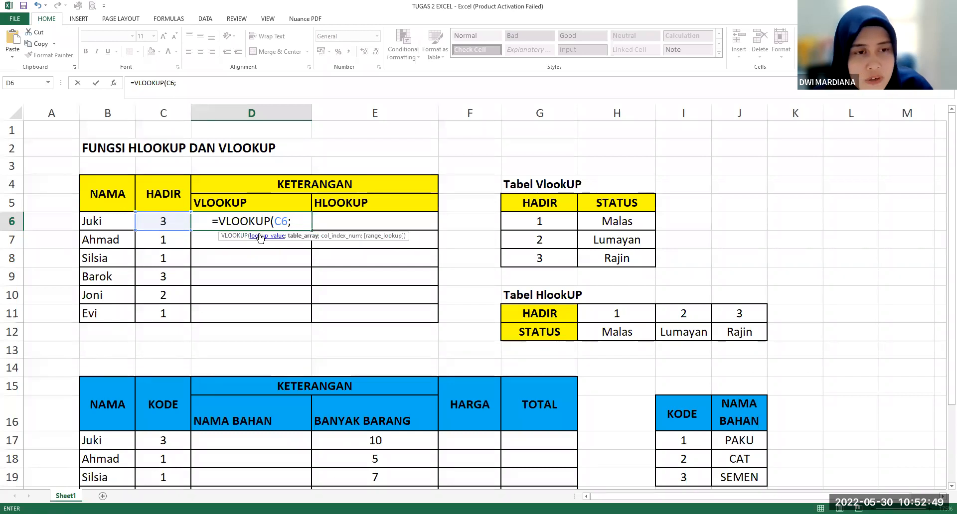
# Step: Add Tabel VlookUP's range G5:H8 as the formula's table array and make it absolute as $G$5:$H$8
pyautogui.click(538, 203)
pyautogui.moveTo(595, 265); pyautogui.dragTo(597, 267)
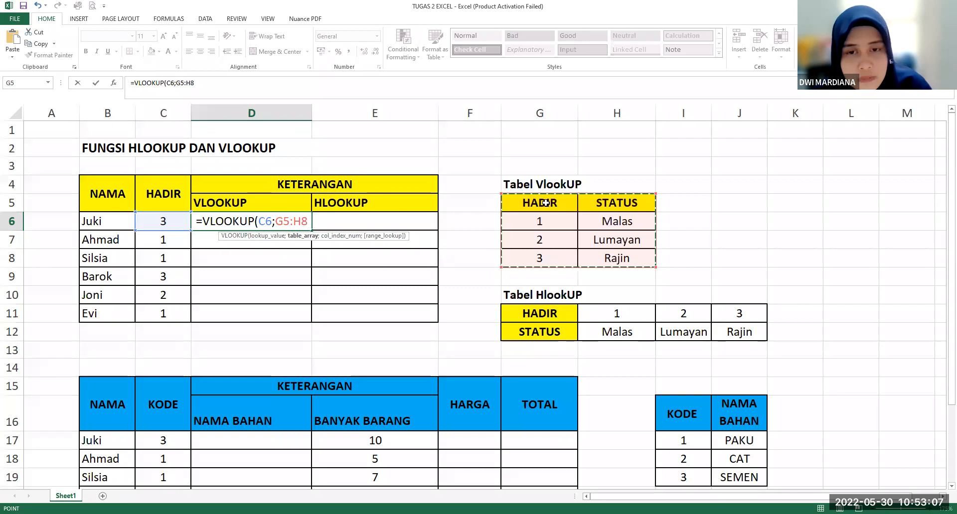
pyautogui.press('F4')
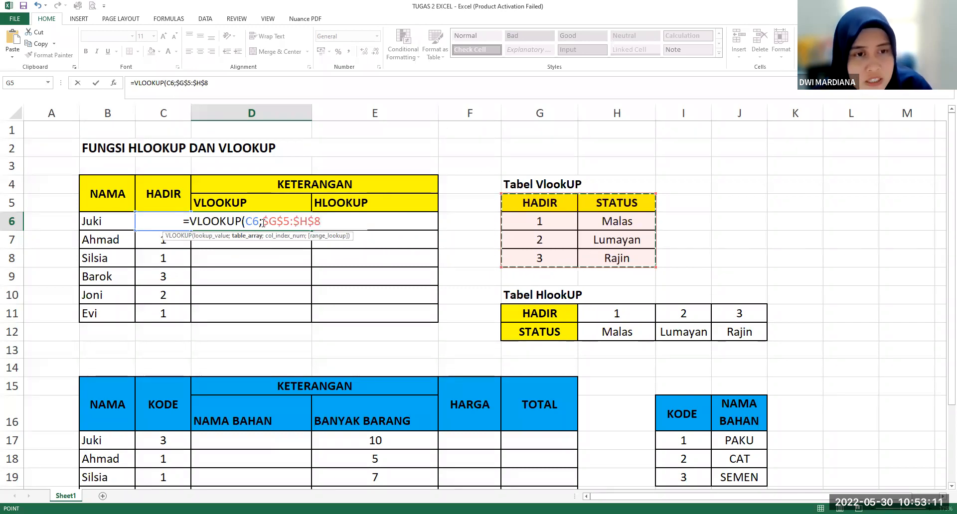
pyautogui.moveTo(263, 224); pyautogui.dragTo(312, 223)
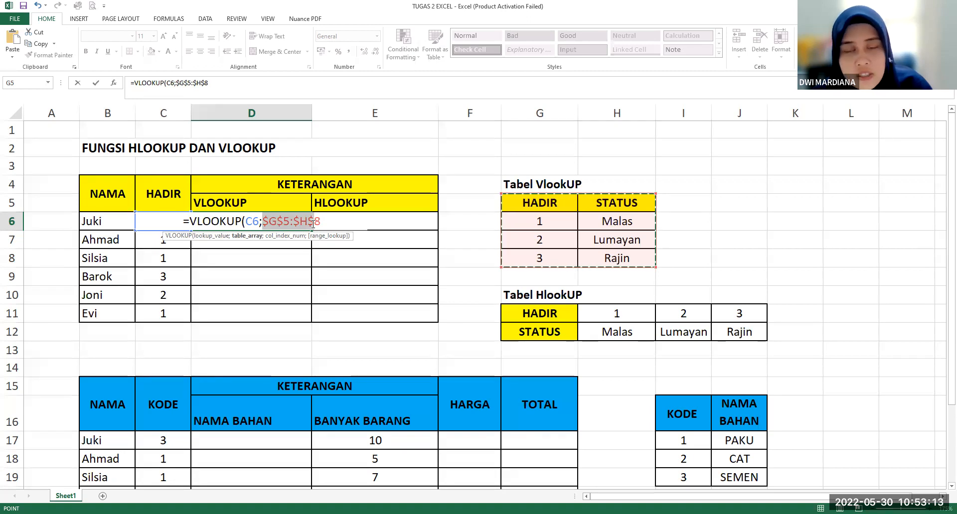
pyautogui.click(324, 224)
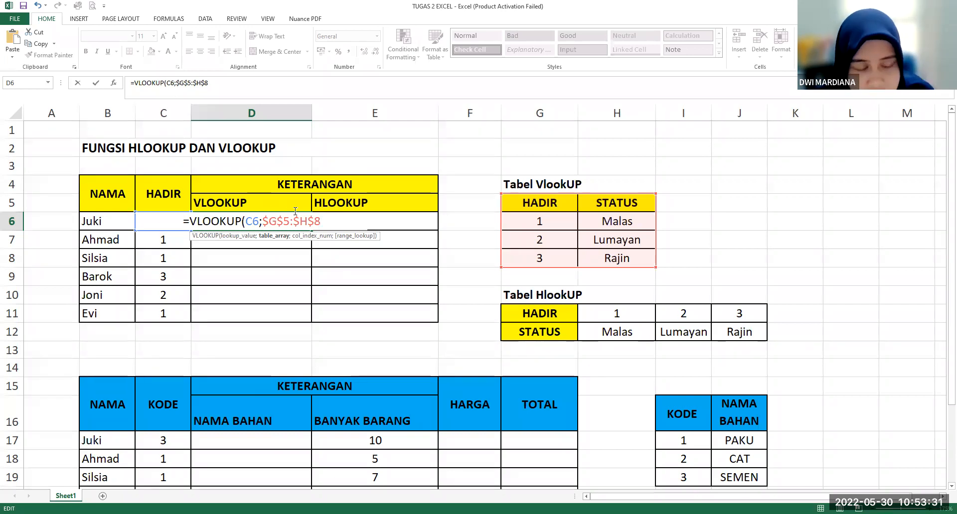
# Step: Complete the D6 formula with column index 2 and range lookup 0, giving =VLOOKUP(C6;$G$5:$H$8;2;0)
pyautogui.write(';2;0')
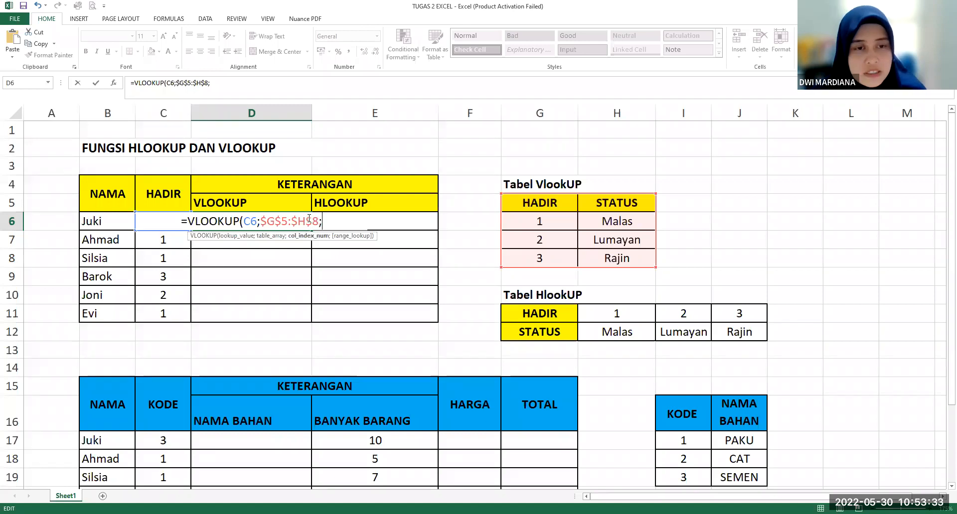
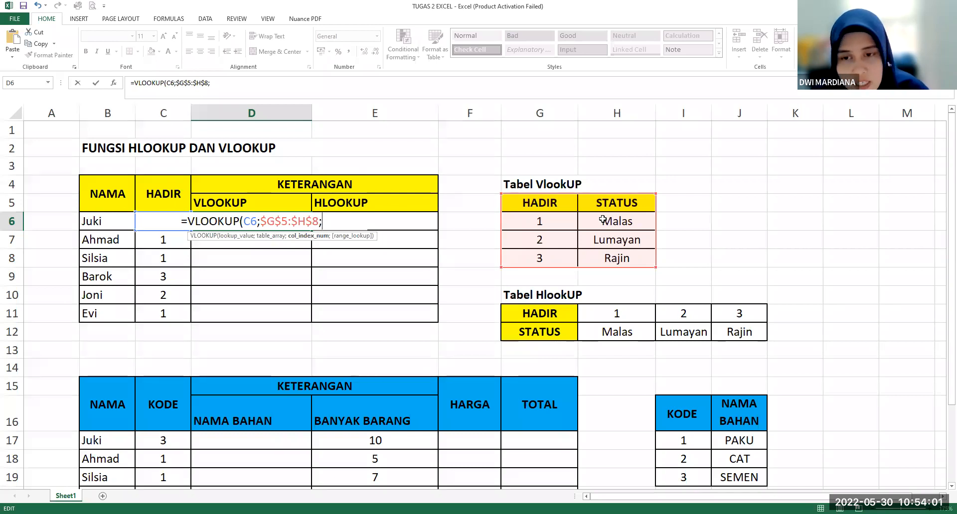
pyautogui.write('2')
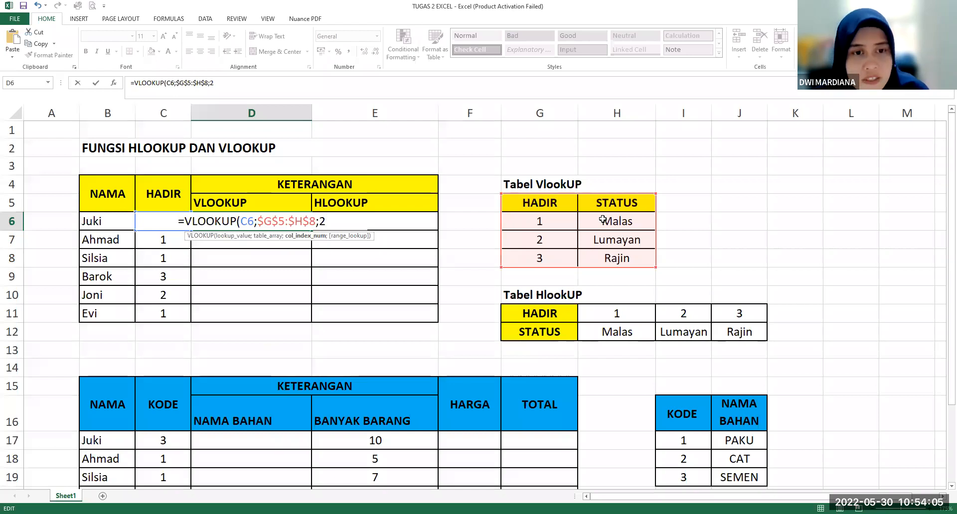
pyautogui.write(';')
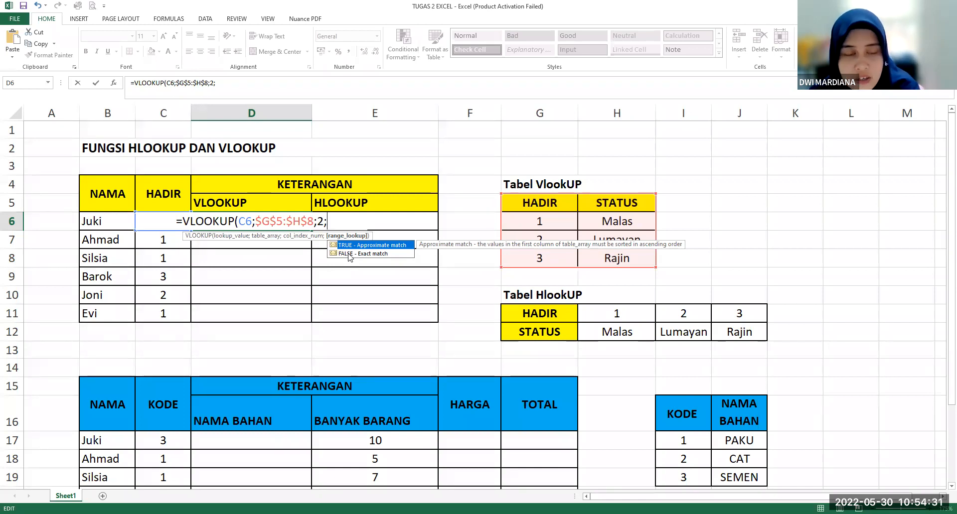
pyautogui.write('0')
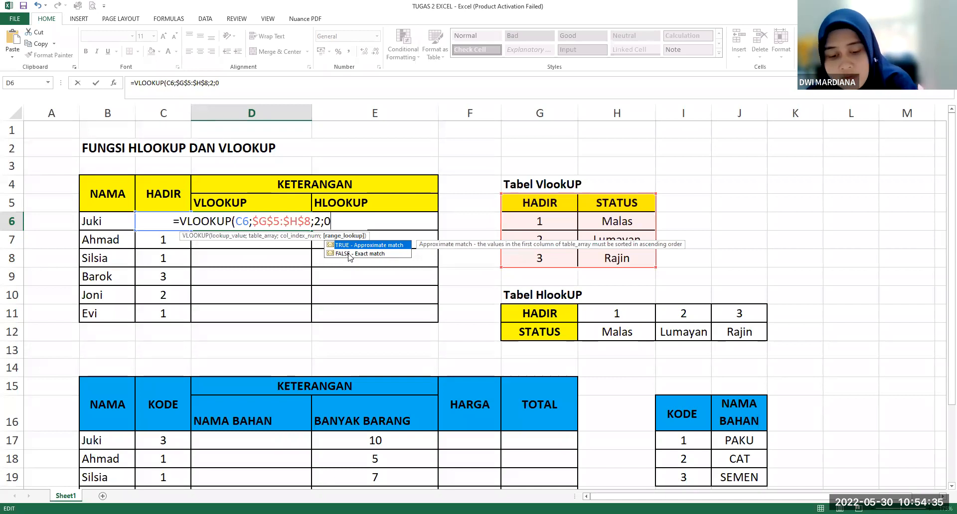
pyautogui.write(')')
pyautogui.press('Return')
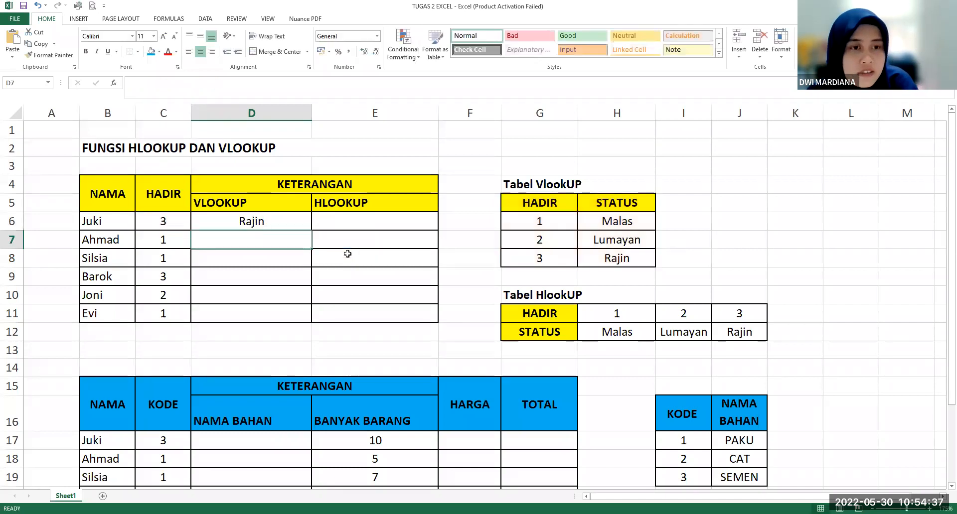
# Step: Check the VLOOKUP result in D6 against the HADIR and STATUS entries of Tabel VlookUP
pyautogui.click(258, 222)
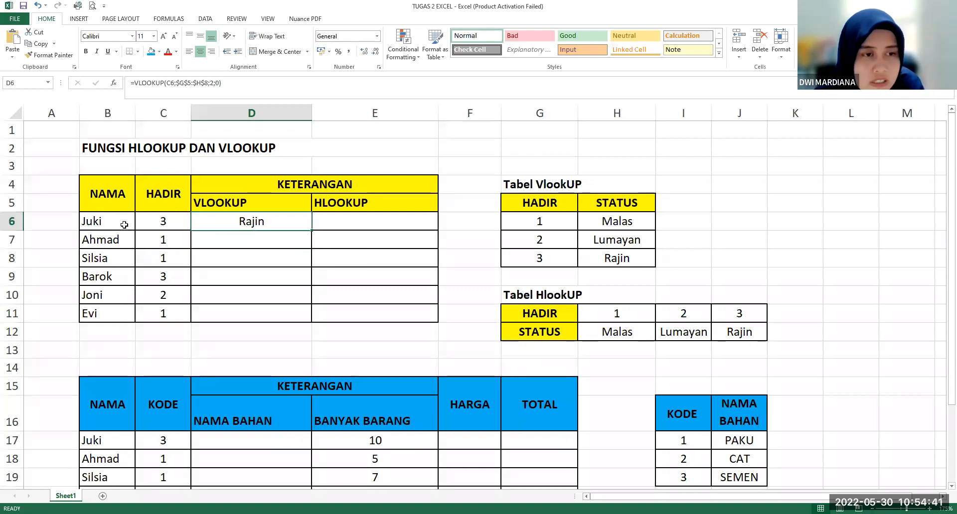
pyautogui.moveTo(518, 185); pyautogui.dragTo(609, 255)
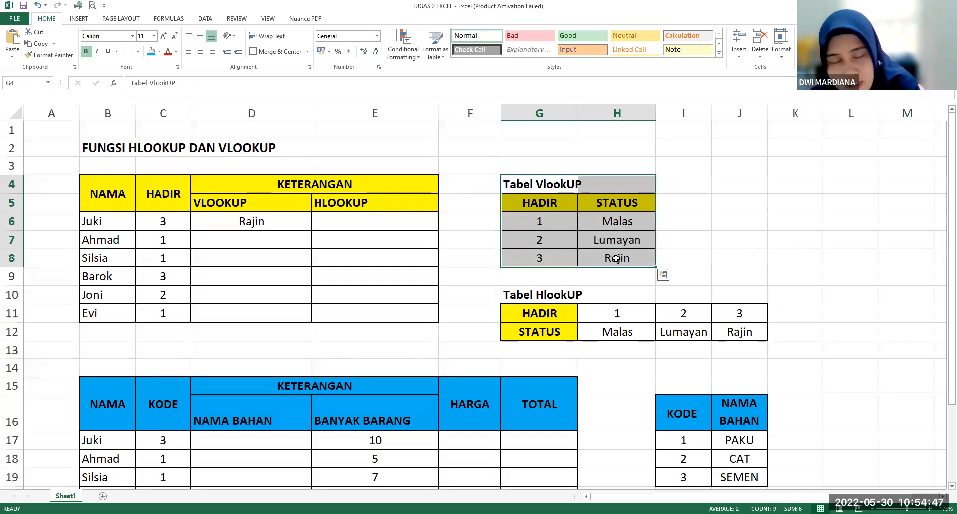
pyautogui.click(597, 258)
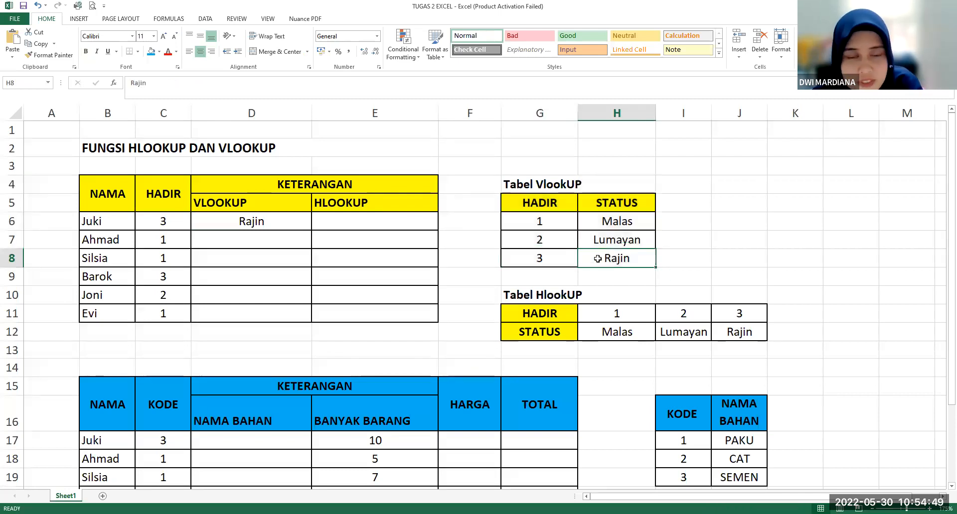
# Step: Fill the D6 VLOOKUP formula down through D11 to complete the attendance table's VLOOKUP column
pyautogui.click(258, 218)
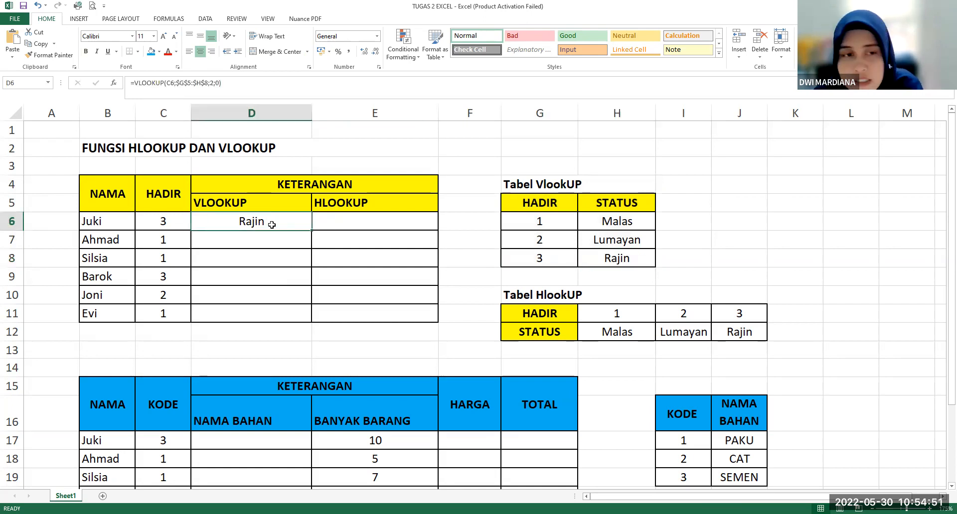
pyautogui.moveTo(312, 232); pyautogui.dragTo(308, 326)
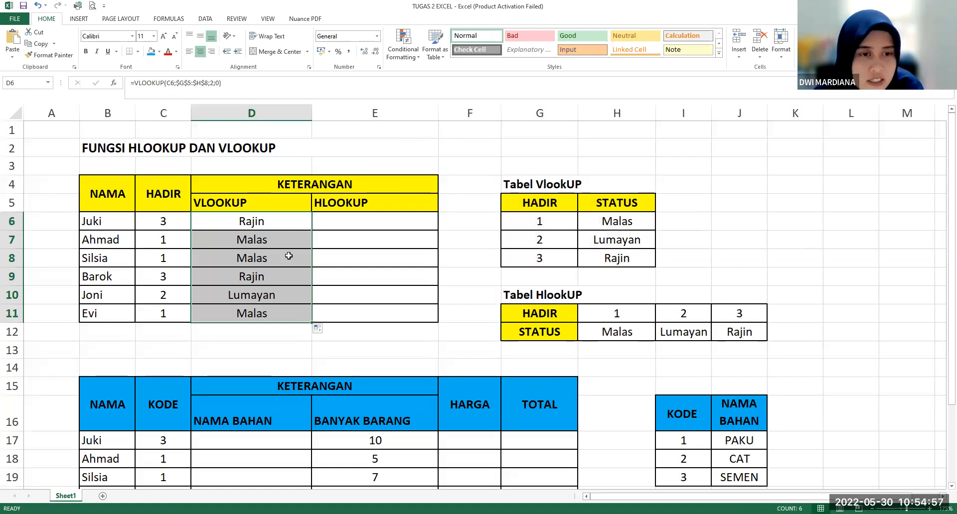
pyautogui.click(294, 225)
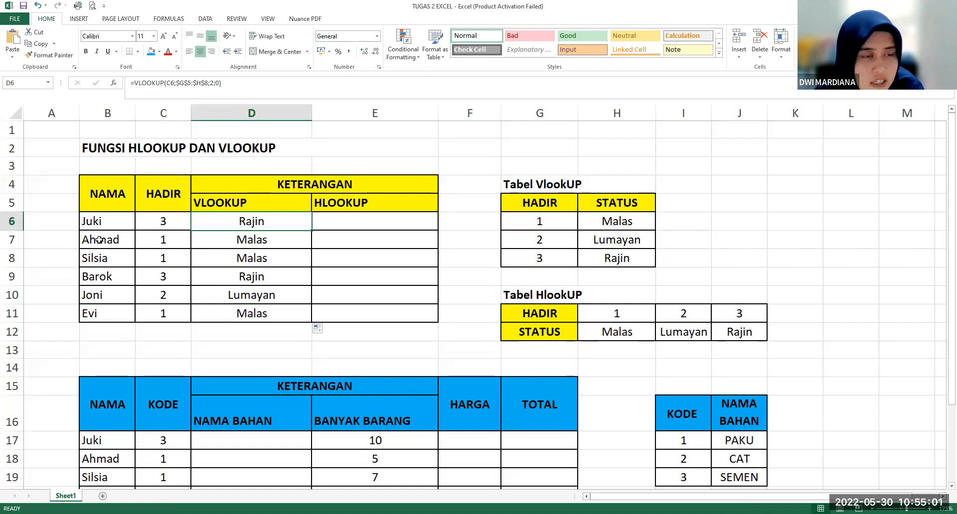
# Step: Check the filled VLOOKUP results in D6:D11 against the matching HADIR and STATUS rows of Tabel VlookUP
pyautogui.click(252, 240)
pyautogui.moveTo(542, 219); pyautogui.dragTo(585, 220)
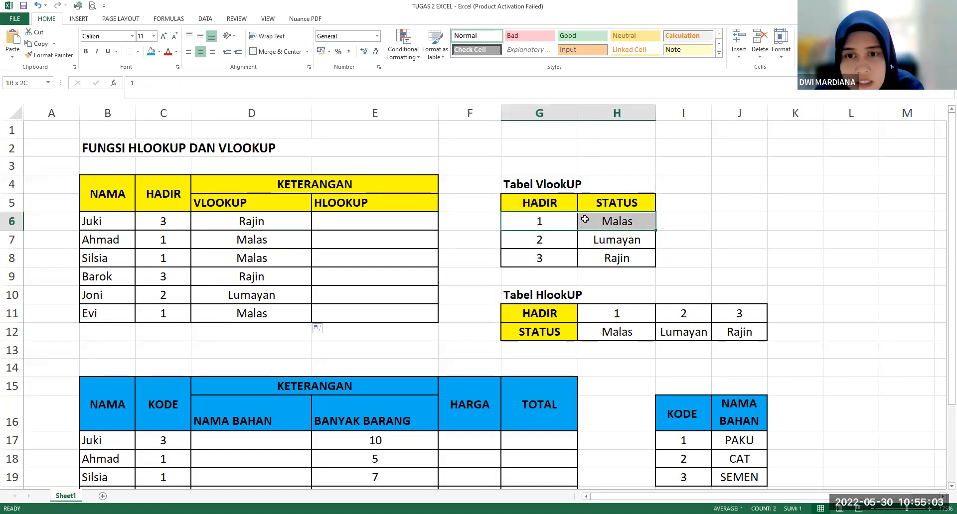
pyautogui.click(198, 287)
pyautogui.moveTo(172, 298); pyautogui.dragTo(300, 296)
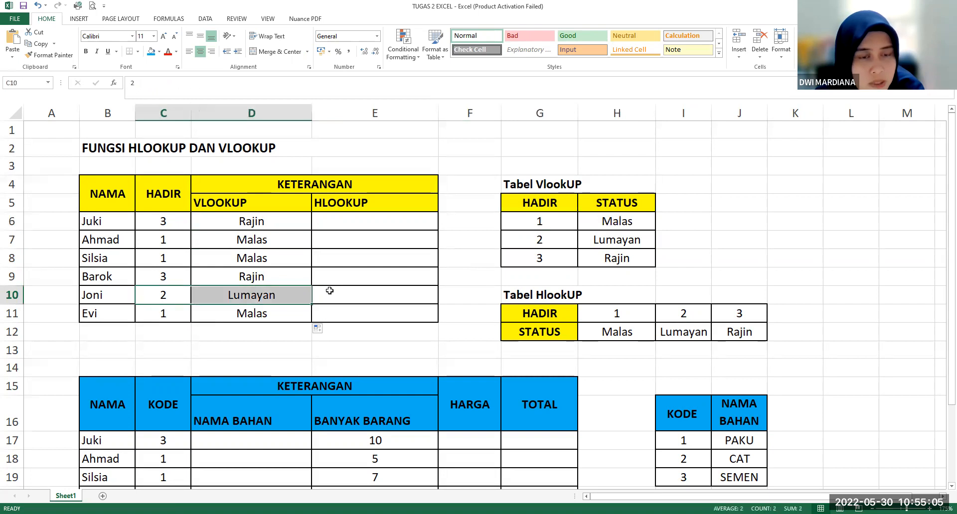
pyautogui.moveTo(539, 240); pyautogui.dragTo(588, 240)
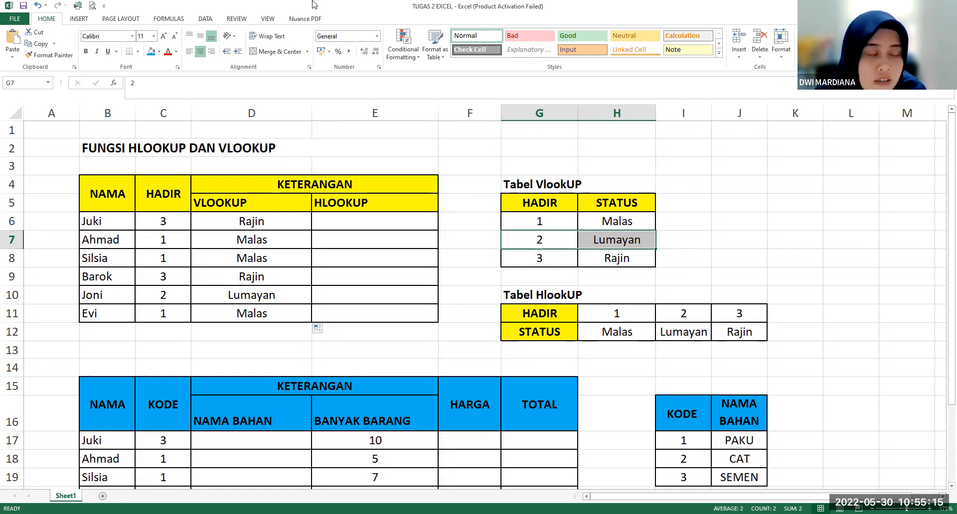
pyautogui.click(266, 235)
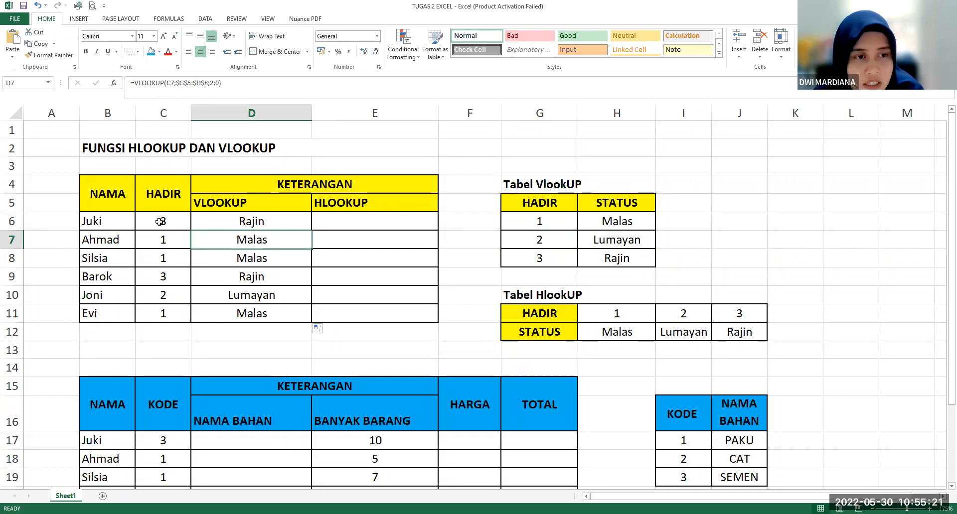
pyautogui.moveTo(558, 258); pyautogui.dragTo(638, 259)
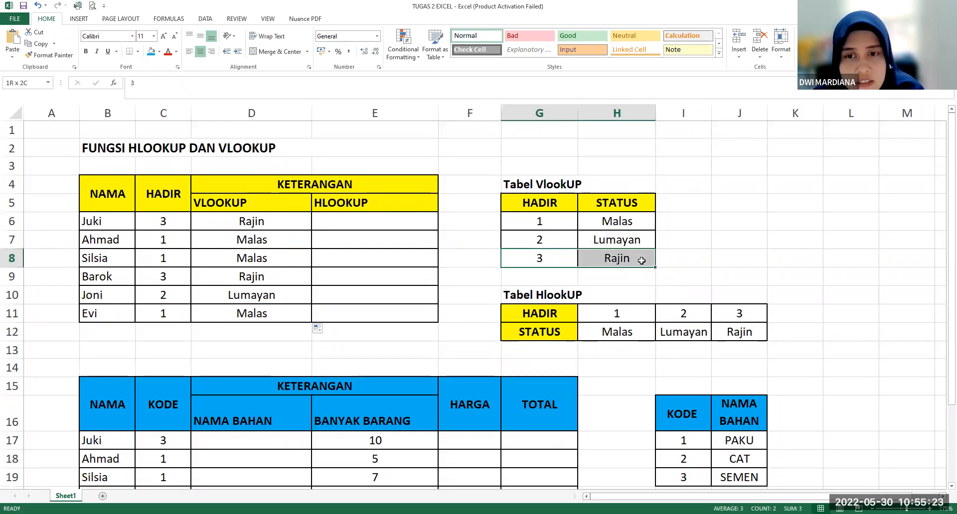
pyautogui.click(253, 223)
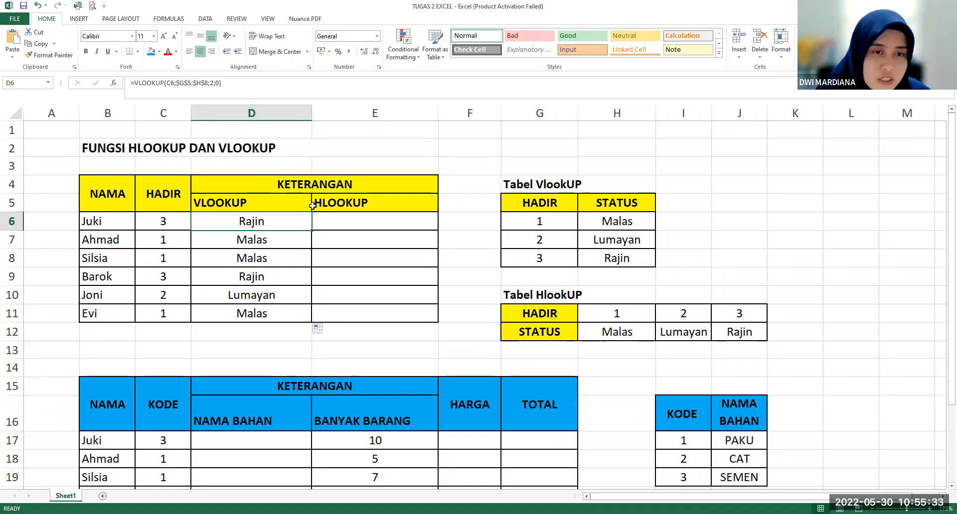
# Step: Start an HLOOKUP formula in E6 with the HADIR cell C6 as its lookup value
pyautogui.click(340, 223)
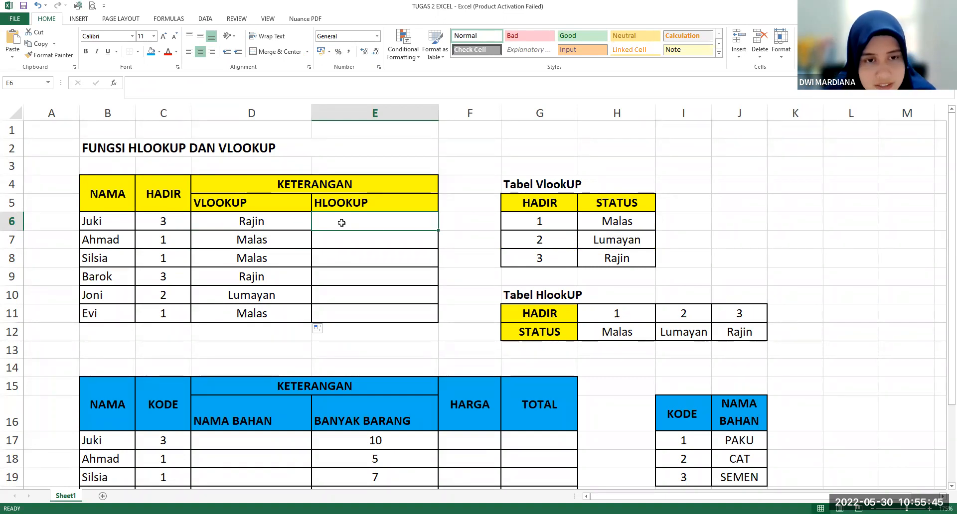
pyautogui.write('=')
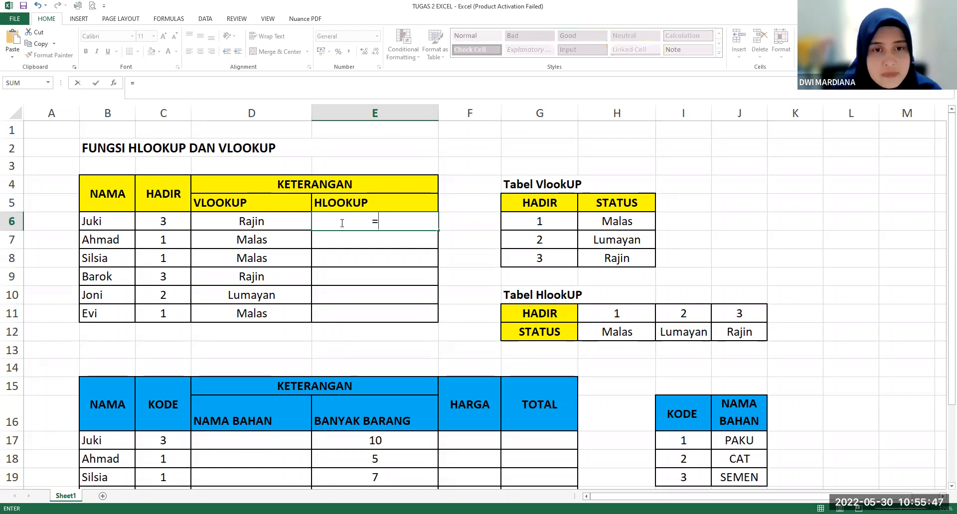
pyautogui.write('hloo')
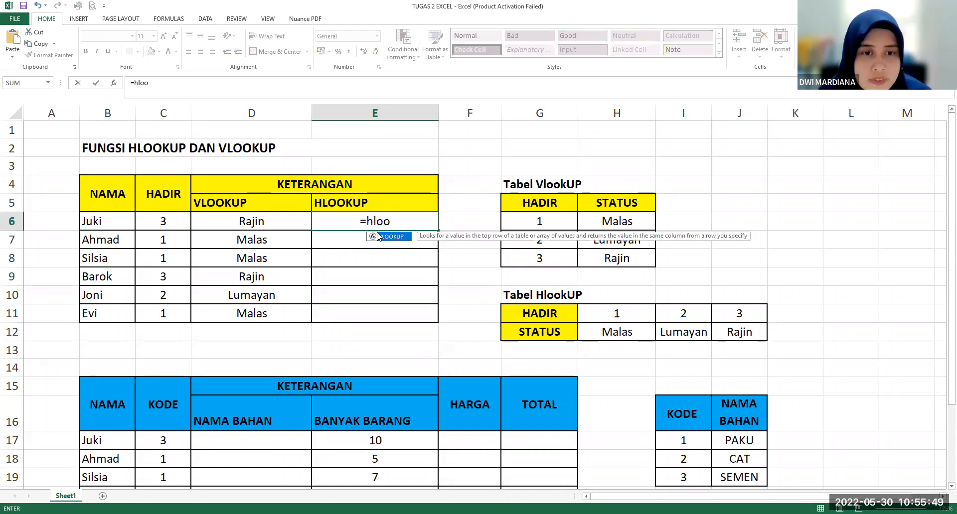
pyautogui.doubleClick(379, 236)
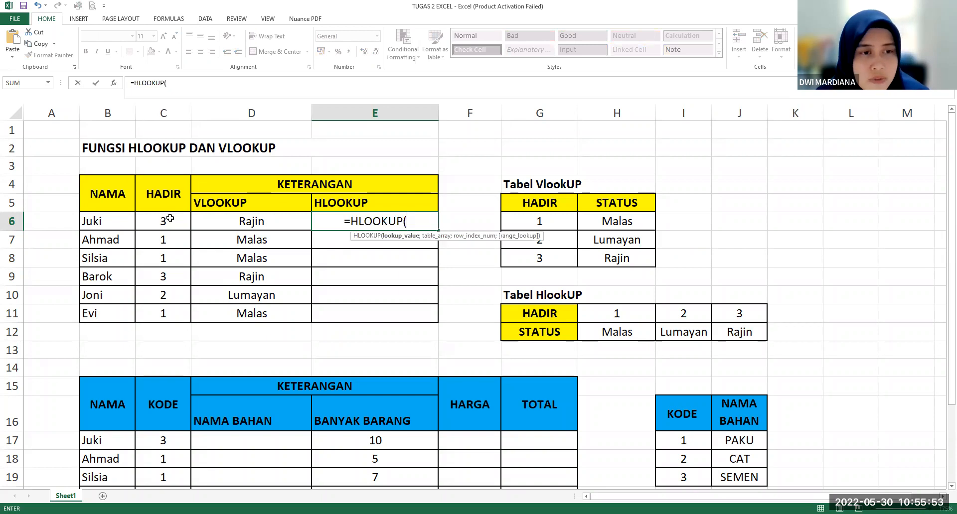
pyautogui.click(170, 218)
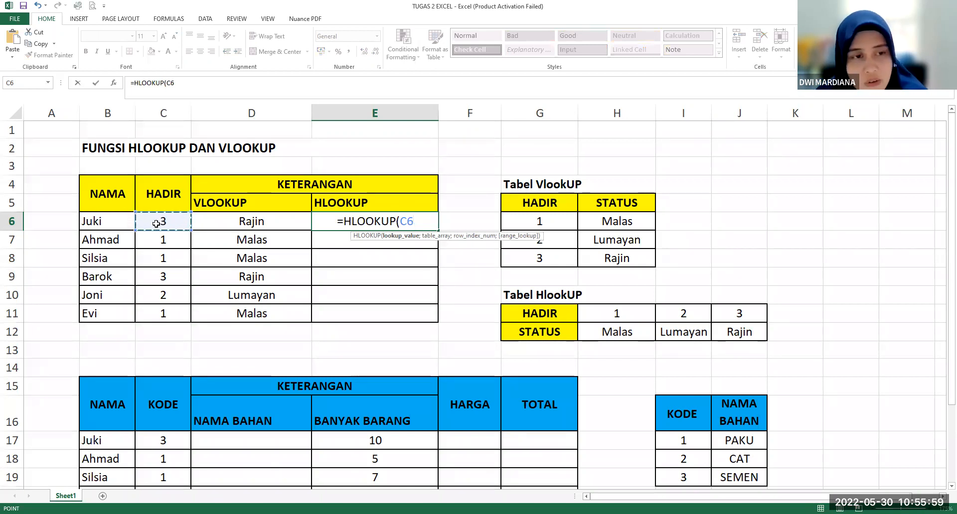
pyautogui.write(';')
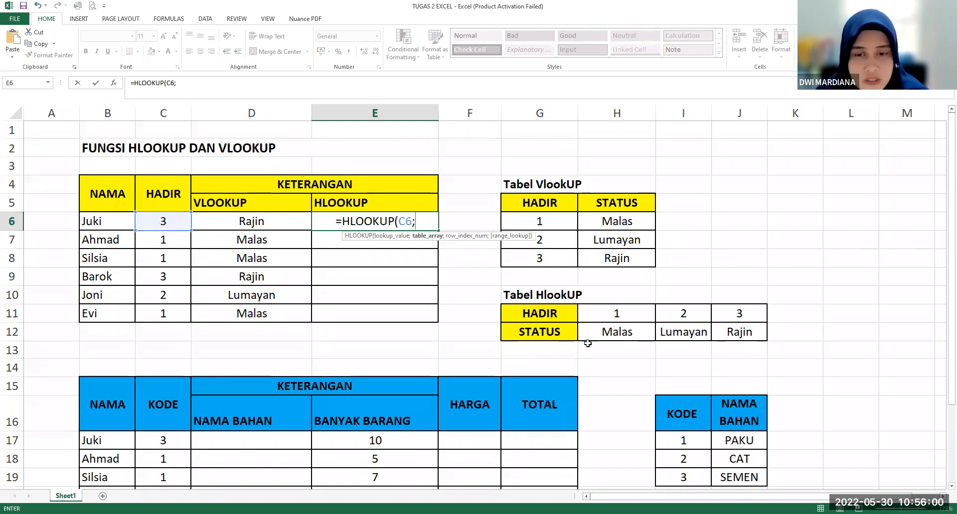
# Step: Add Tabel HlookUP's range G11:J12 as the HLOOKUP table array and make it absolute as $G$11:$J$12
pyautogui.click(564, 313)
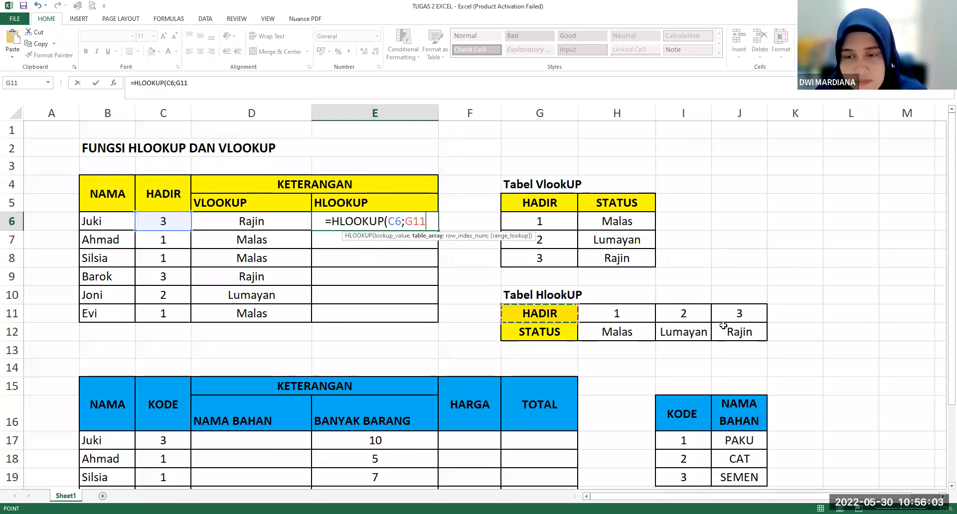
pyautogui.moveTo(563, 313); pyautogui.dragTo(723, 326)
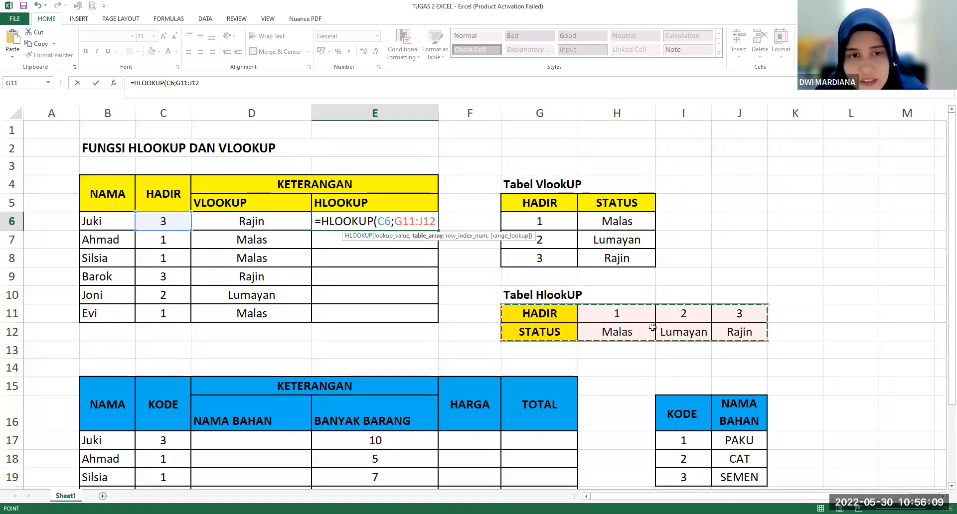
pyautogui.press('F4')
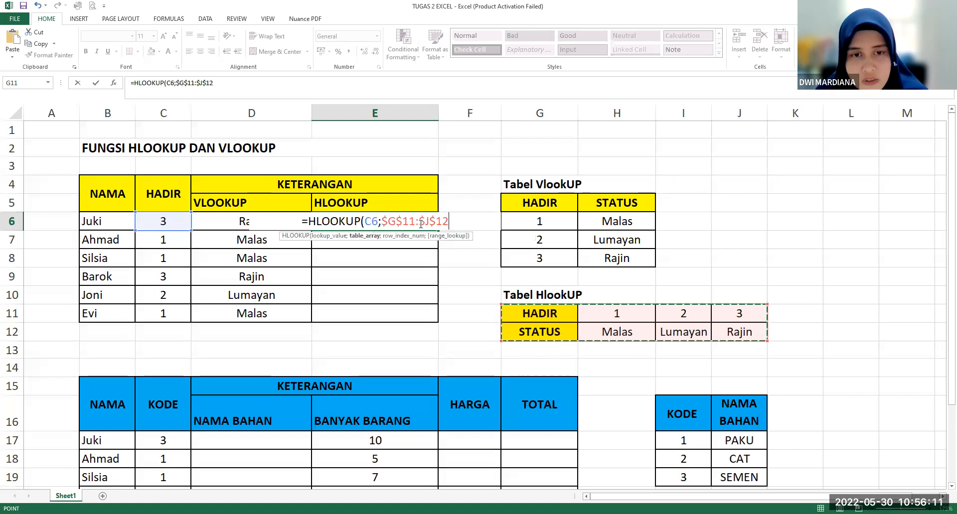
pyautogui.moveTo(431, 224); pyautogui.dragTo(438, 224)
pyautogui.click(448, 222)
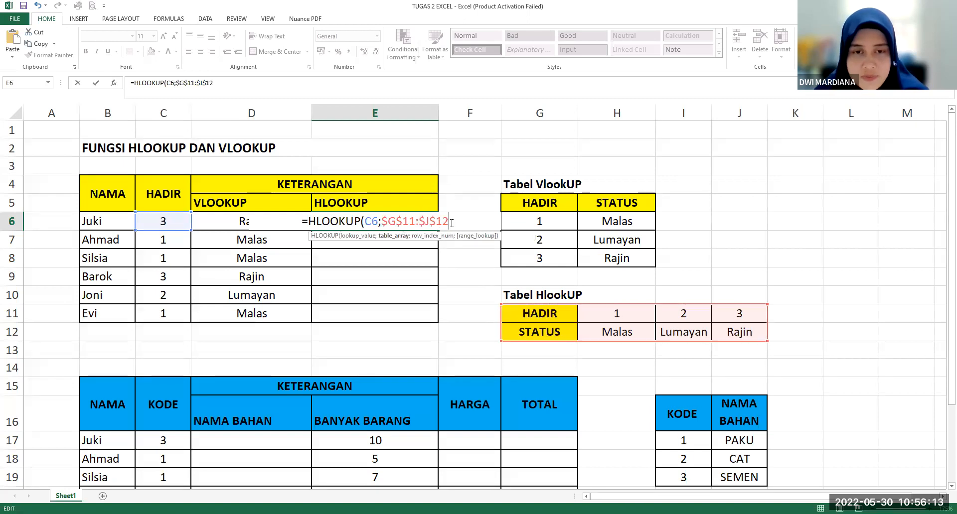
# Step: Complete the E6 formula with row index 2 and range lookup 0, giving =HLOOKUP(C6;$G$11:$J$12;2;0)
pyautogui.write(';')
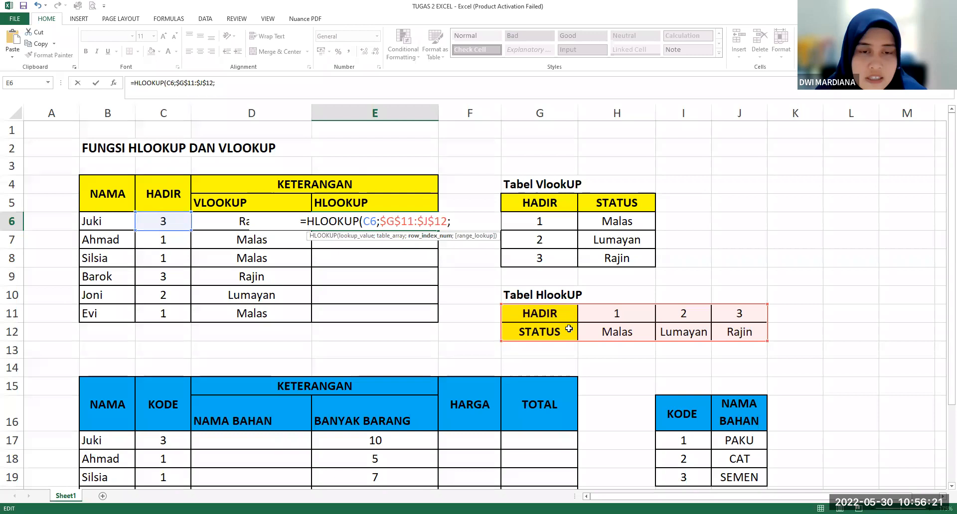
pyautogui.write('2')
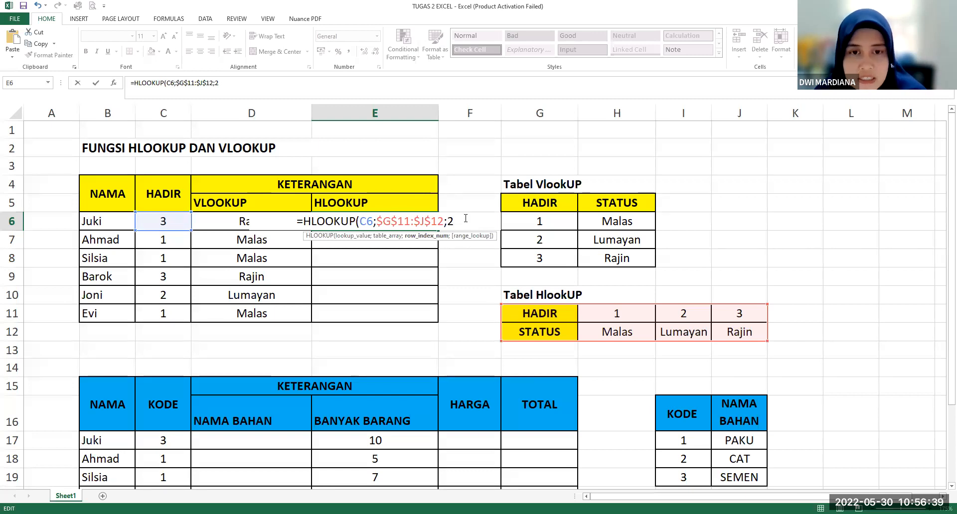
pyautogui.write(';')
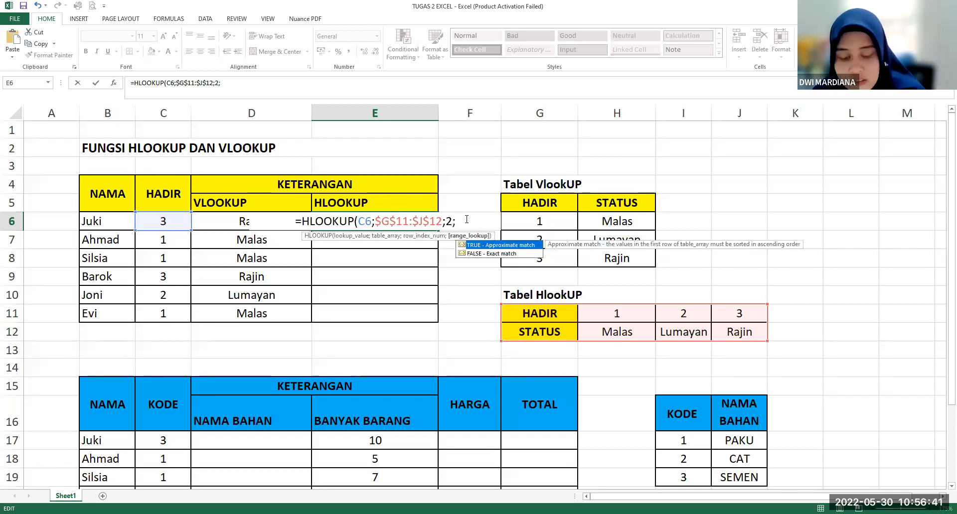
pyautogui.write('0)')
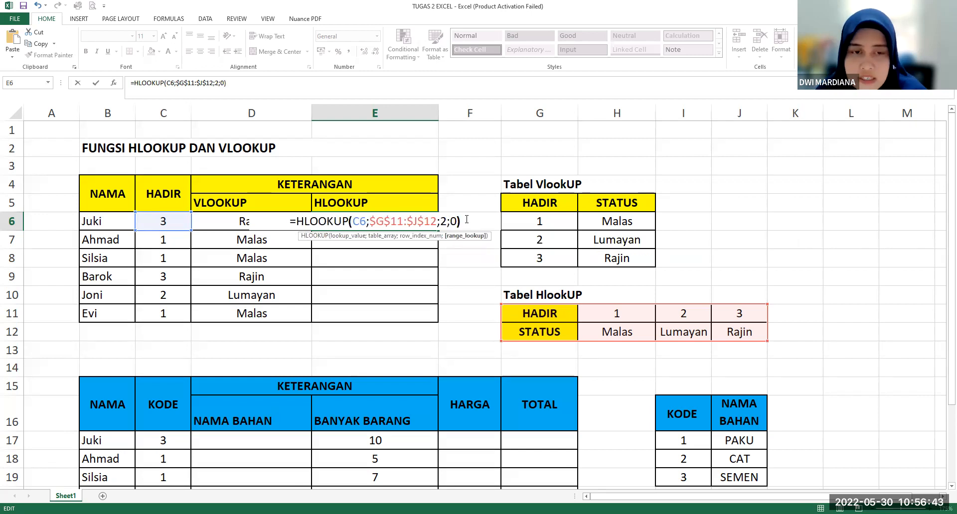
pyautogui.press('Return')
# Step: Fill the E6 HLOOKUP formula down through E11 to complete the attendance table's HLOOKUP column
pyautogui.click(429, 224)
pyautogui.doubleClick(438, 231)
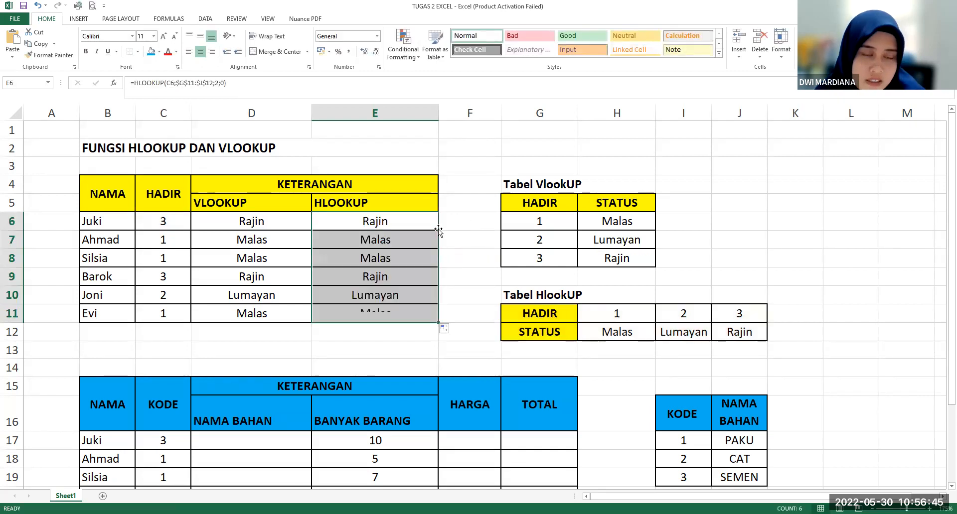
pyautogui.click(414, 290)
# Step: Check the HLOOKUP results in E6:E11 against the HADIR and STATUS rows of Tabel HlookUP
pyautogui.moveTo(394, 219); pyautogui.dragTo(393, 315)
pyautogui.click(429, 235)
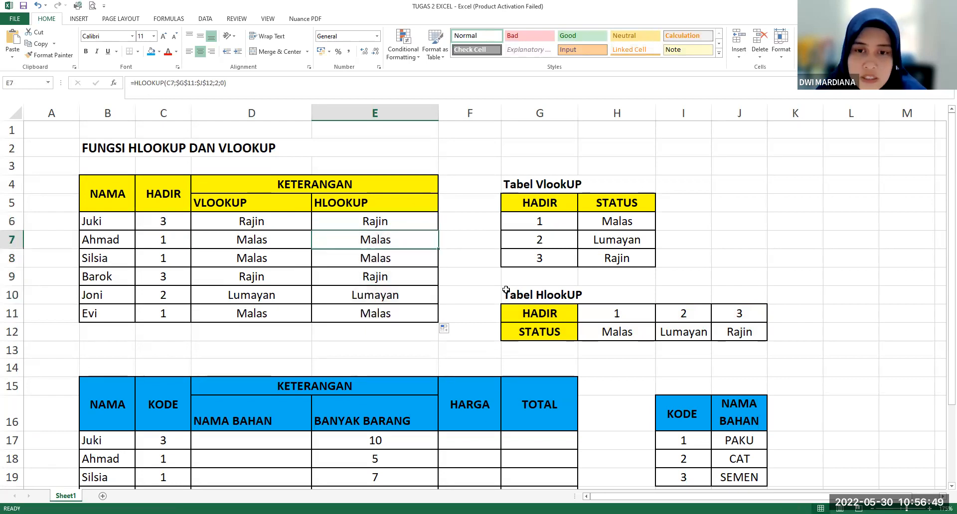
pyautogui.moveTo(523, 313); pyautogui.dragTo(739, 330)
pyautogui.click(665, 329)
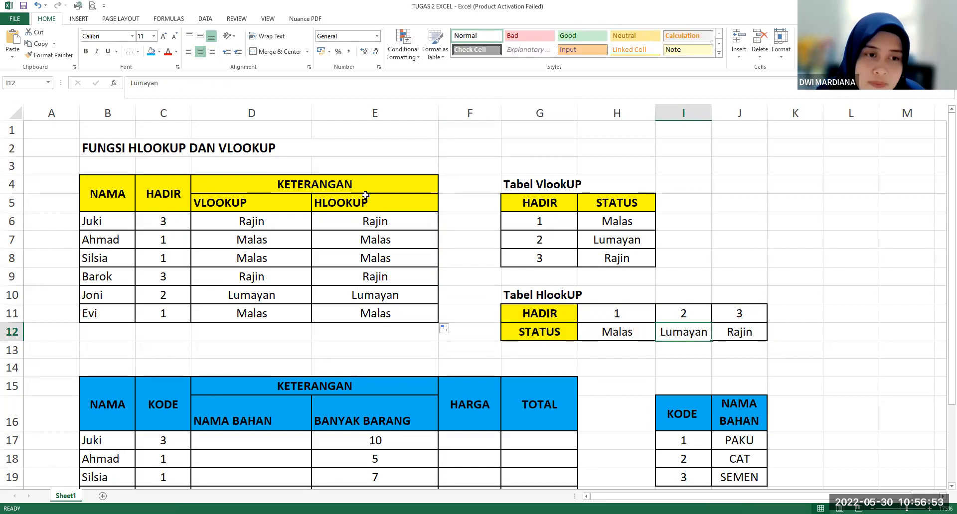
pyautogui.scroll(-2, 444, 265)
pyautogui.scroll(2, 447, 264)
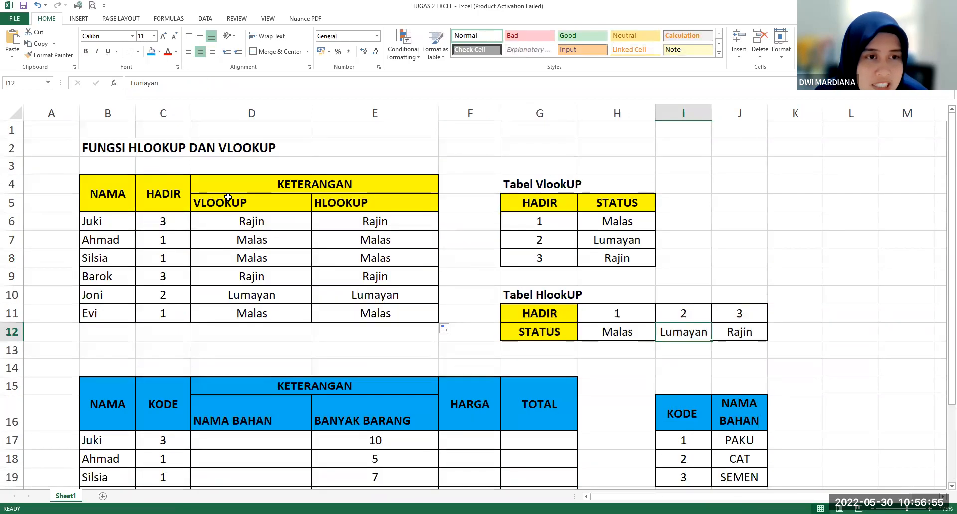
# Step: Examine the goods table's columns from NAMA to TOTAL and compare KODE and NAMA BAHAN with the reference table in I16:J19
pyautogui.scroll(-4, 273, 199)
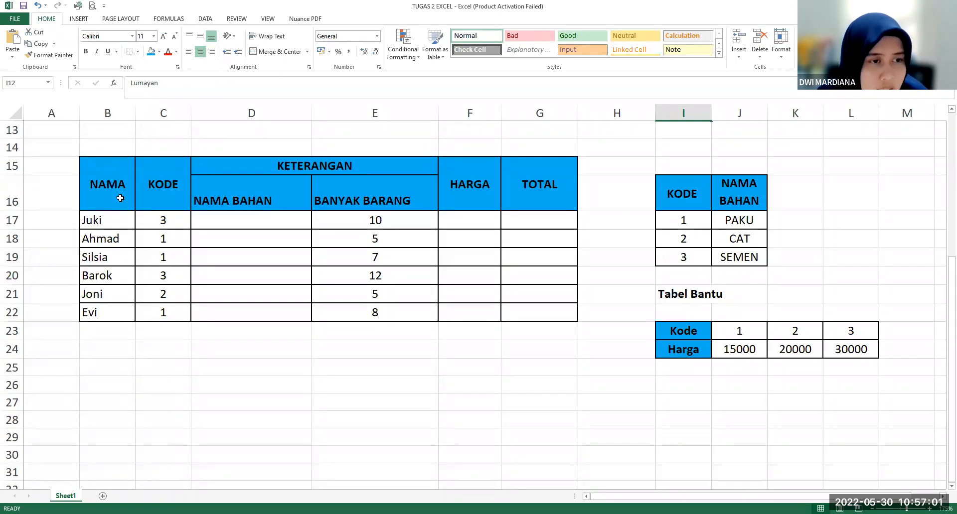
pyautogui.moveTo(111, 196); pyautogui.dragTo(100, 295)
pyautogui.moveTo(163, 189); pyautogui.dragTo(163, 313)
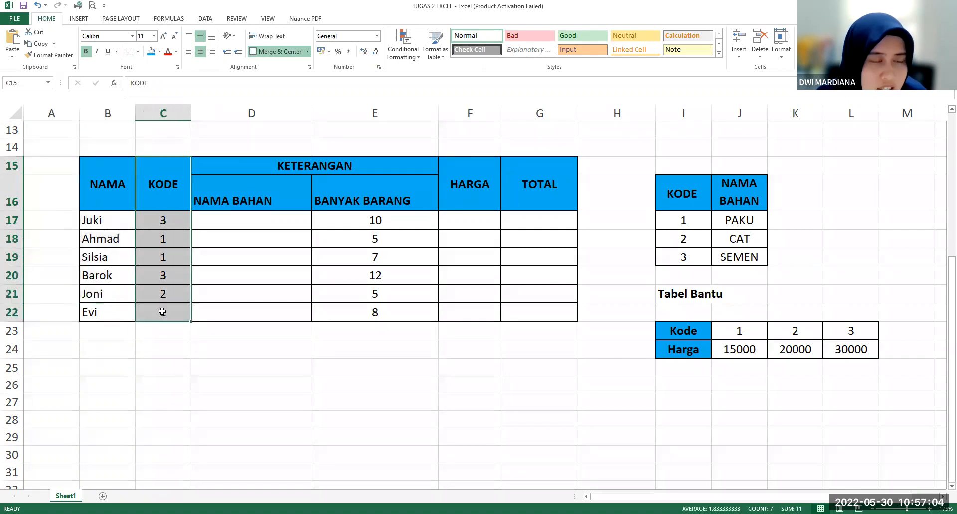
pyautogui.click(283, 168)
pyautogui.moveTo(265, 193); pyautogui.dragTo(274, 312)
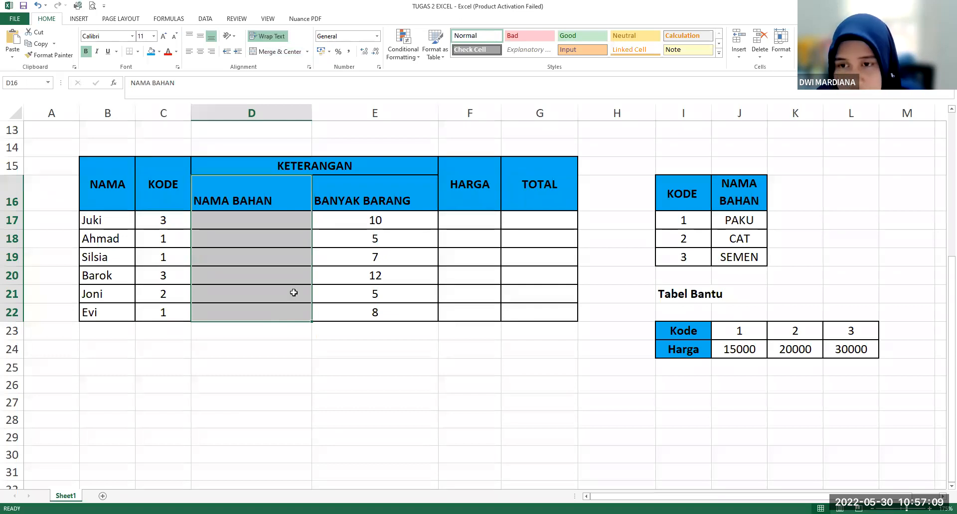
pyautogui.moveTo(355, 200); pyautogui.dragTo(366, 314)
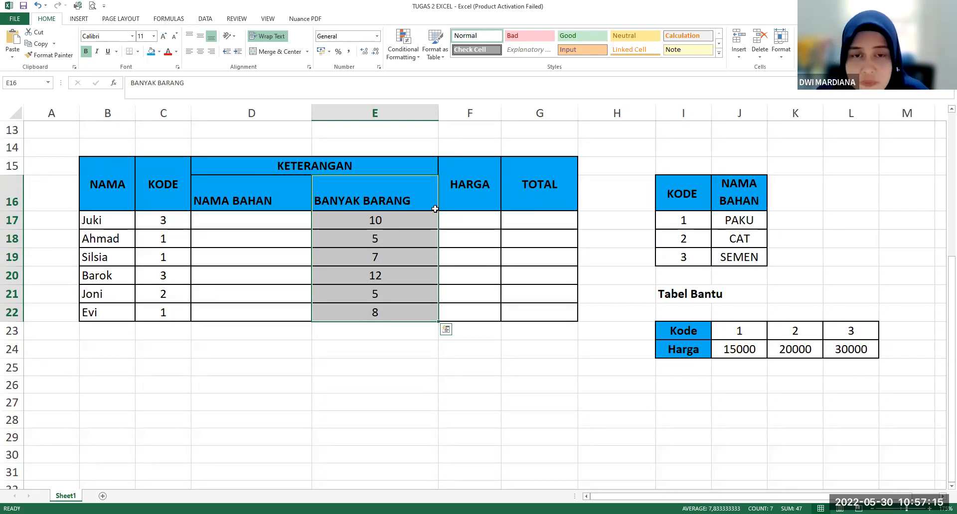
pyautogui.moveTo(467, 209); pyautogui.dragTo(471, 312)
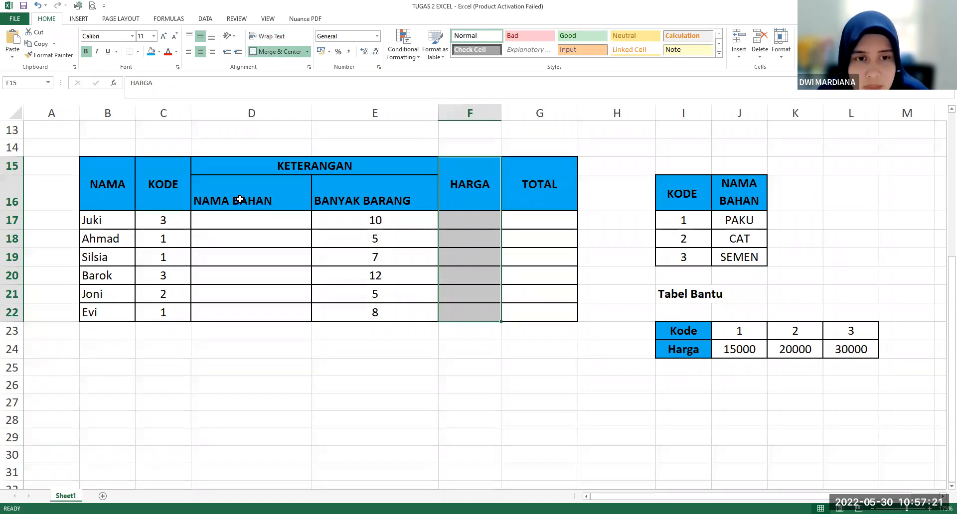
pyautogui.moveTo(551, 179); pyautogui.dragTo(551, 315)
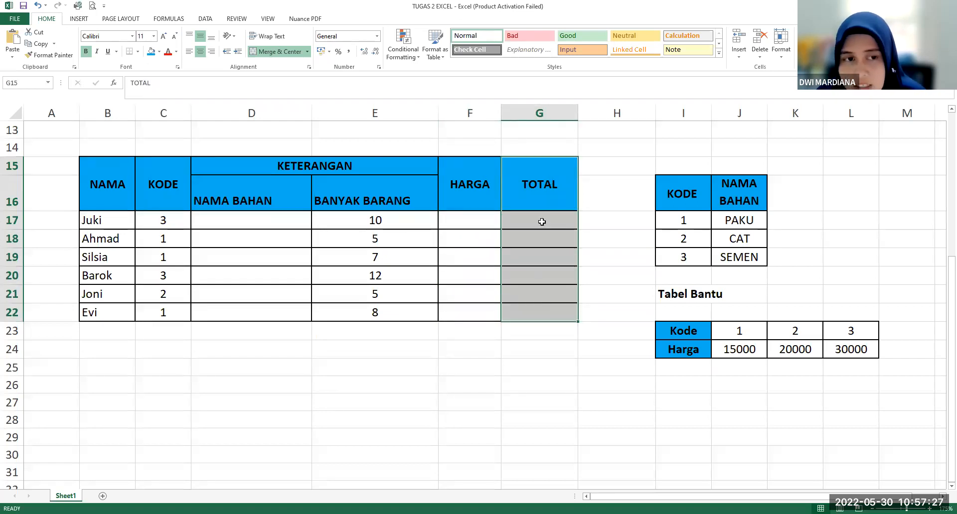
pyautogui.moveTo(280, 192); pyautogui.dragTo(280, 309)
pyautogui.moveTo(698, 198); pyautogui.dragTo(721, 251)
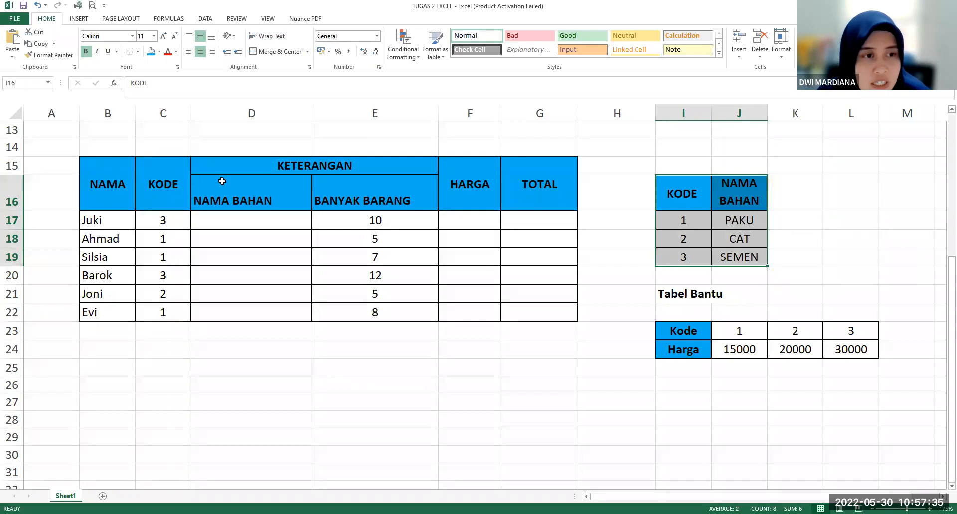
pyautogui.moveTo(158, 197); pyautogui.dragTo(160, 311)
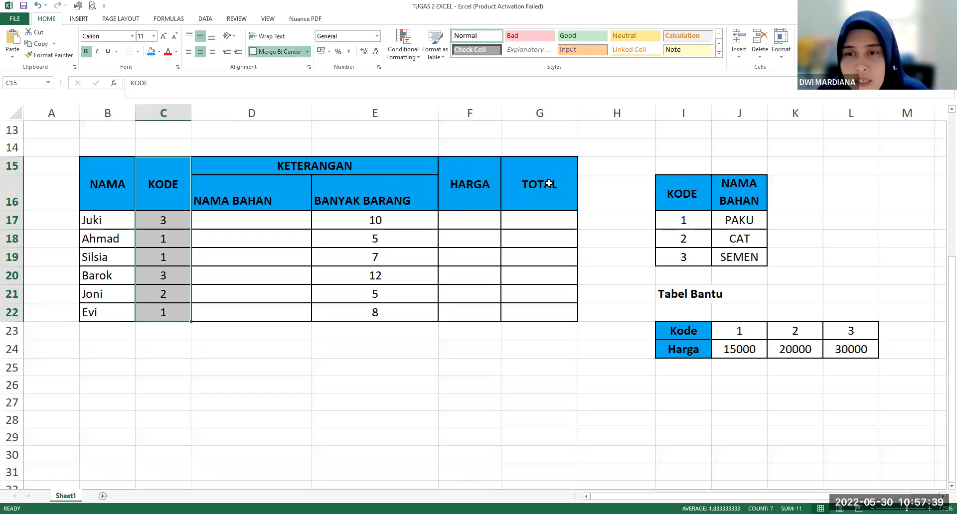
# Step: Examine how the KODE and NAMA BAHAN pairs in I16:J19 correspond to the goods table's codes and empty NAMA BAHAN column
pyautogui.click(743, 218)
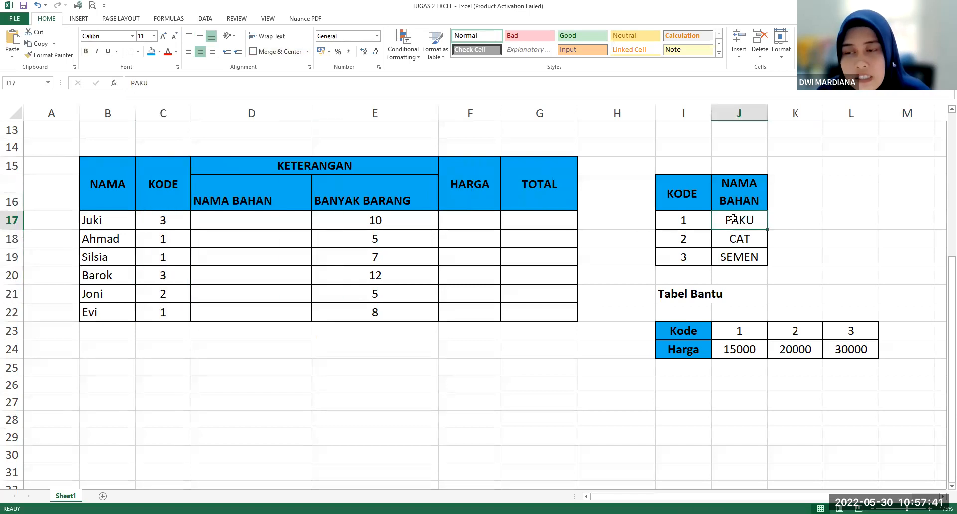
pyautogui.moveTo(697, 238); pyautogui.dragTo(716, 239)
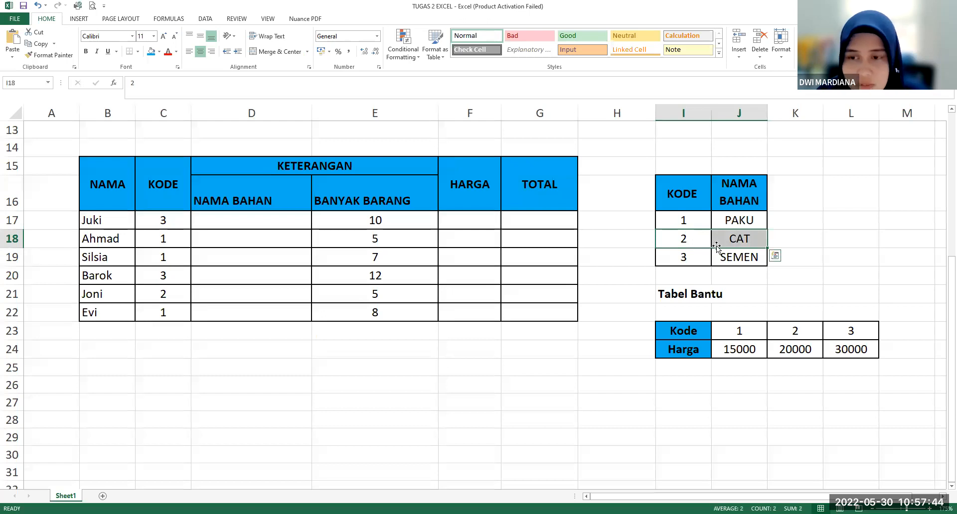
pyautogui.click(742, 258)
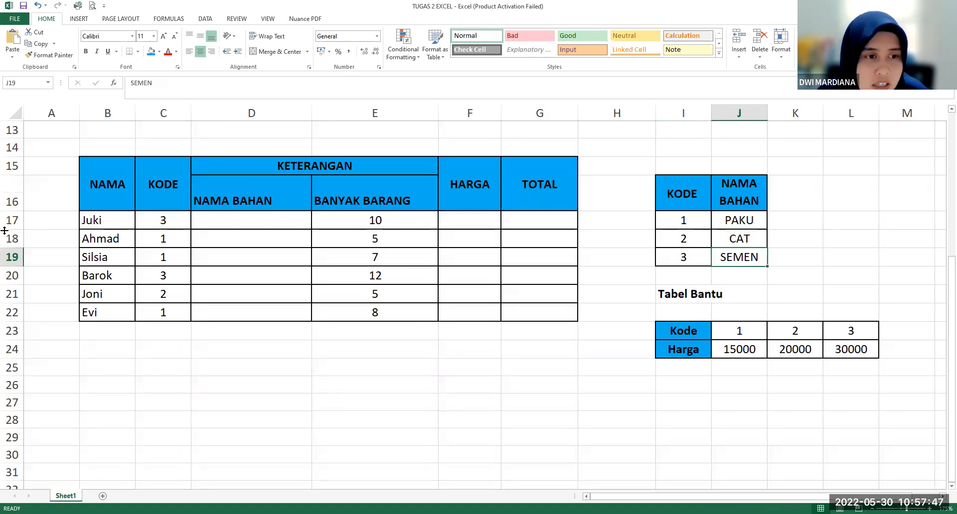
pyautogui.moveTo(97, 276); pyautogui.dragTo(227, 281)
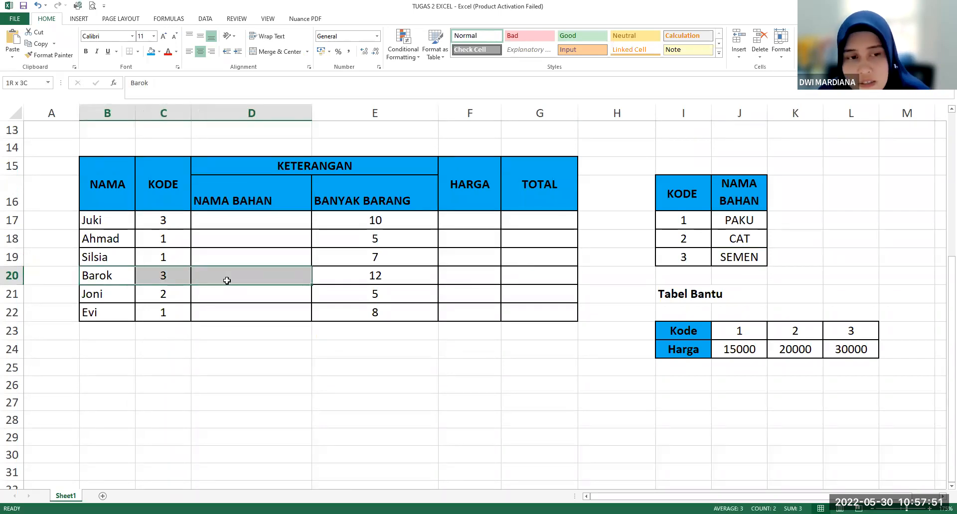
pyautogui.click(246, 274)
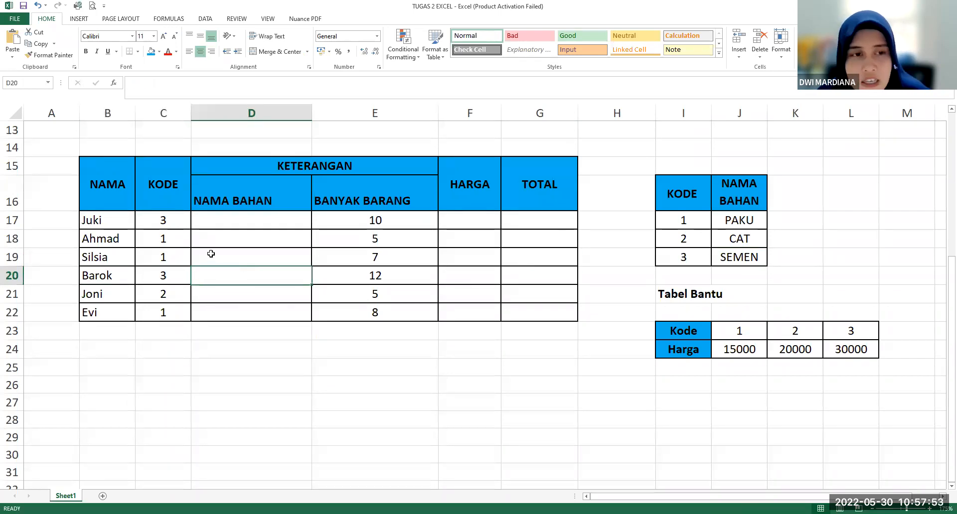
pyautogui.moveTo(256, 198); pyautogui.dragTo(259, 312)
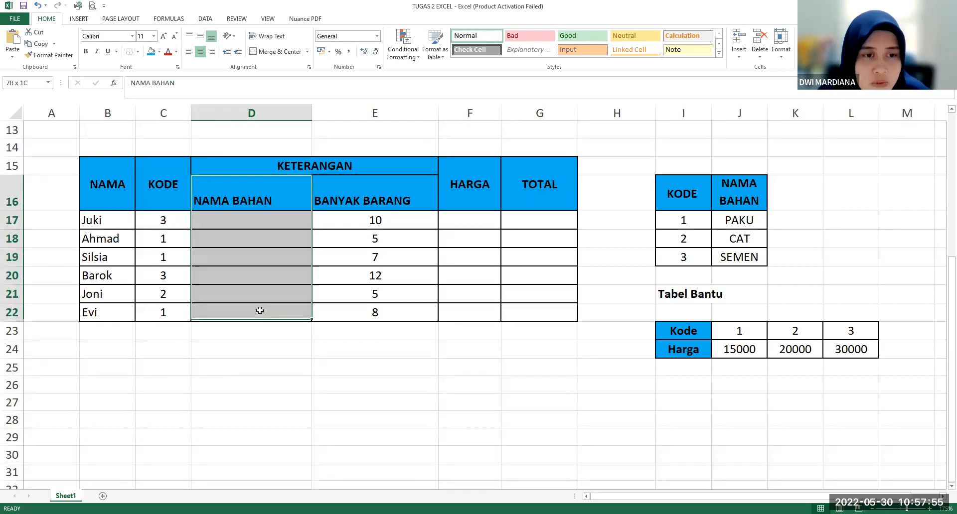
pyautogui.moveTo(692, 192); pyautogui.dragTo(740, 255)
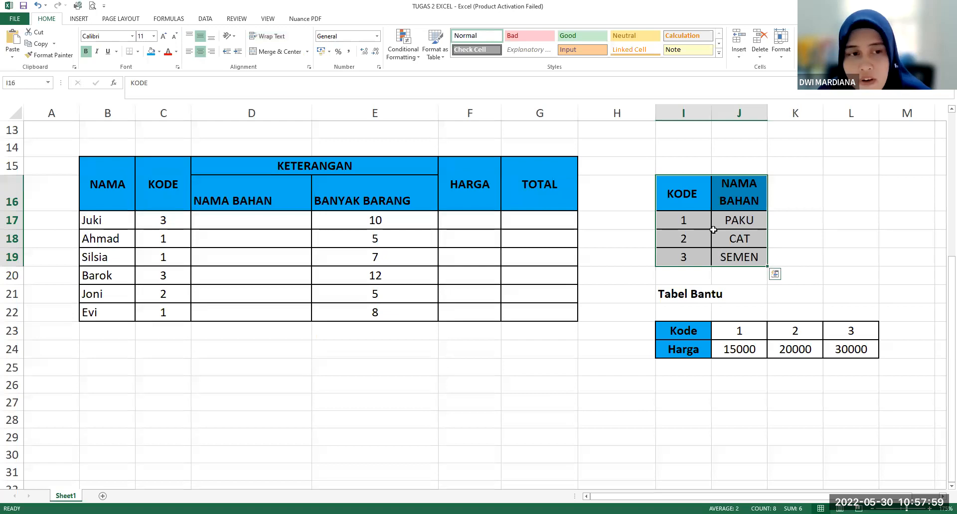
pyautogui.moveTo(697, 195); pyautogui.dragTo(742, 240)
pyautogui.click(740, 224)
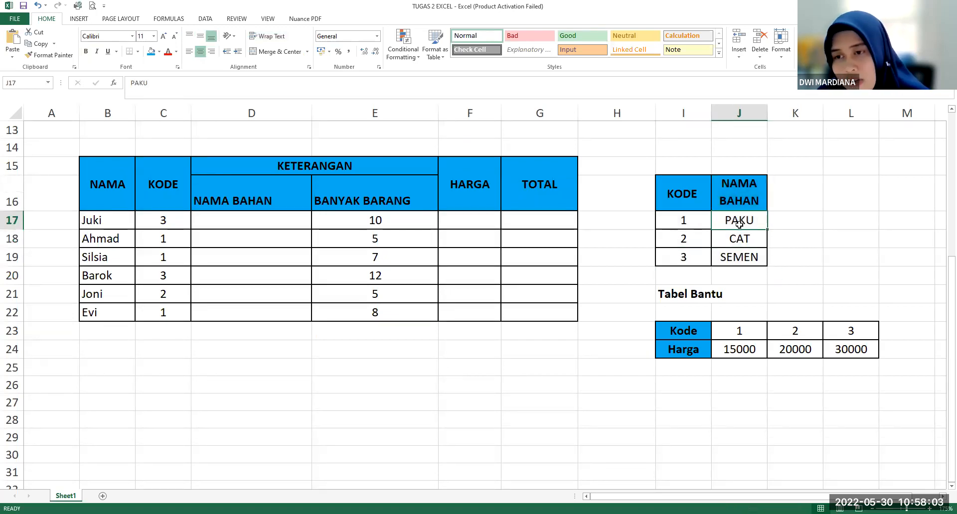
pyautogui.click(692, 204)
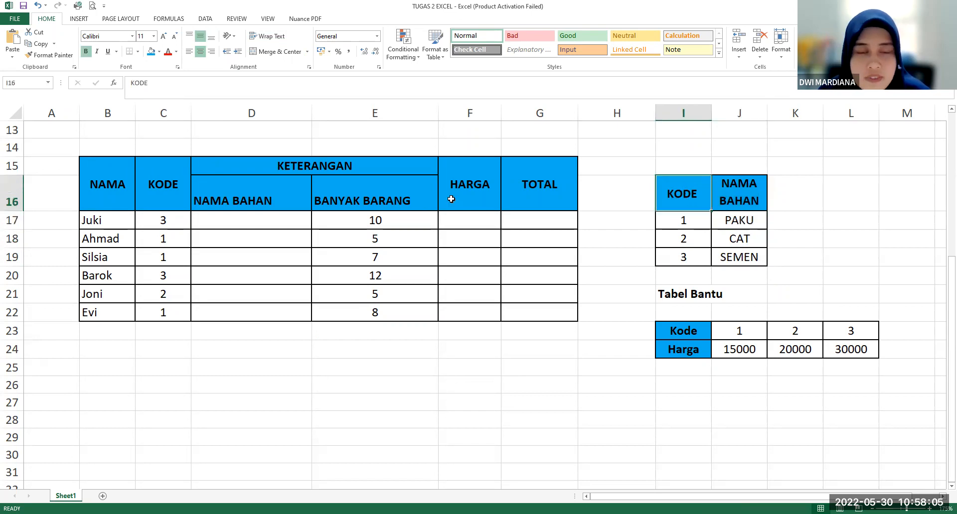
# Step: Start a VLOOKUP formula in D17 with C17 as lookup value and the absolute range $I$16:$J$19 as table array
pyautogui.click(245, 222)
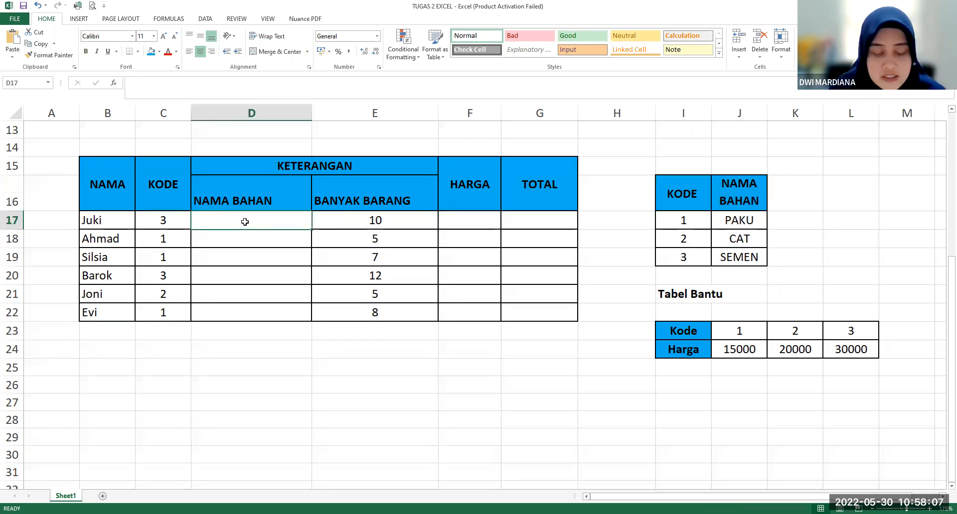
pyautogui.write('=')
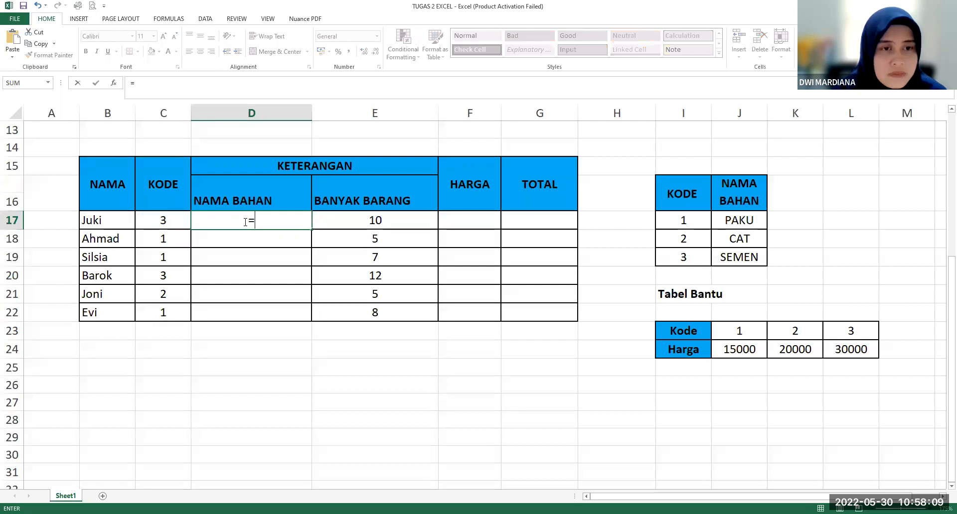
pyautogui.write('vloo')
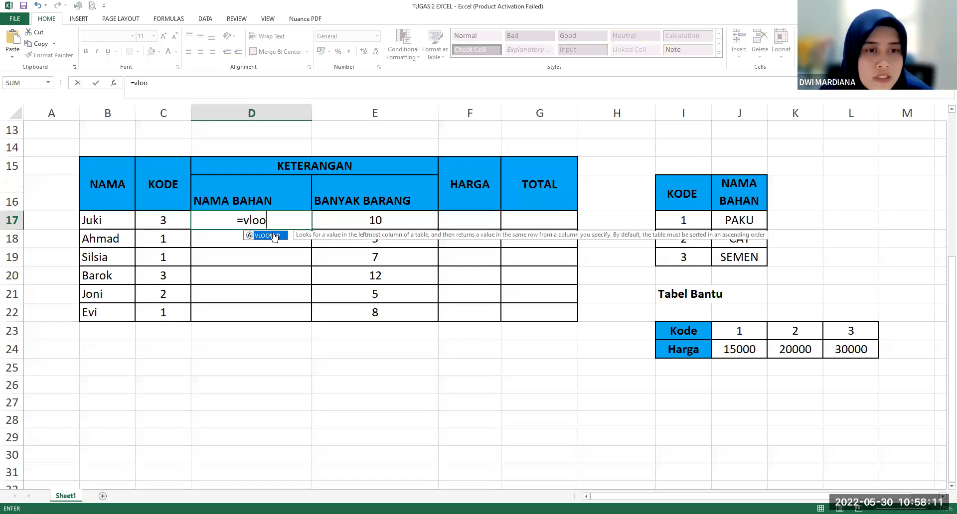
pyautogui.doubleClick(273, 236)
pyautogui.click(169, 224)
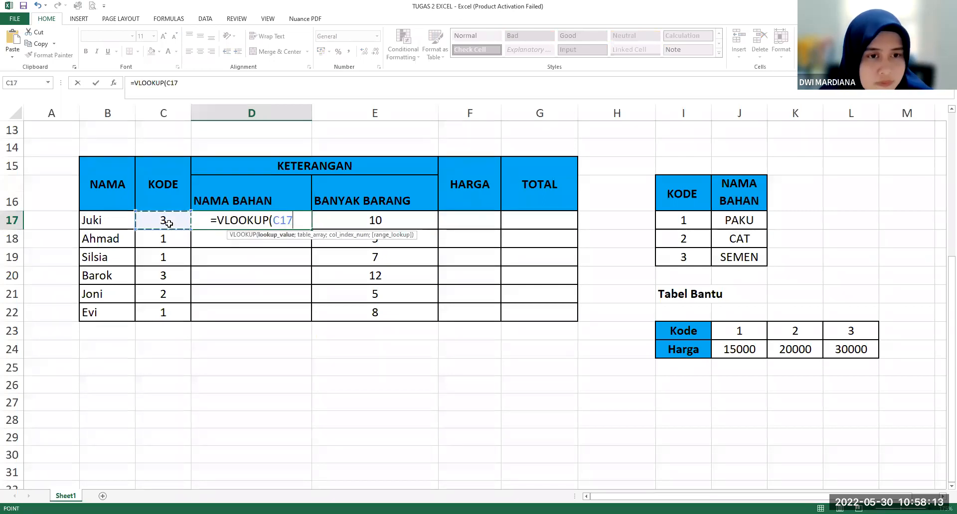
pyautogui.write(';')
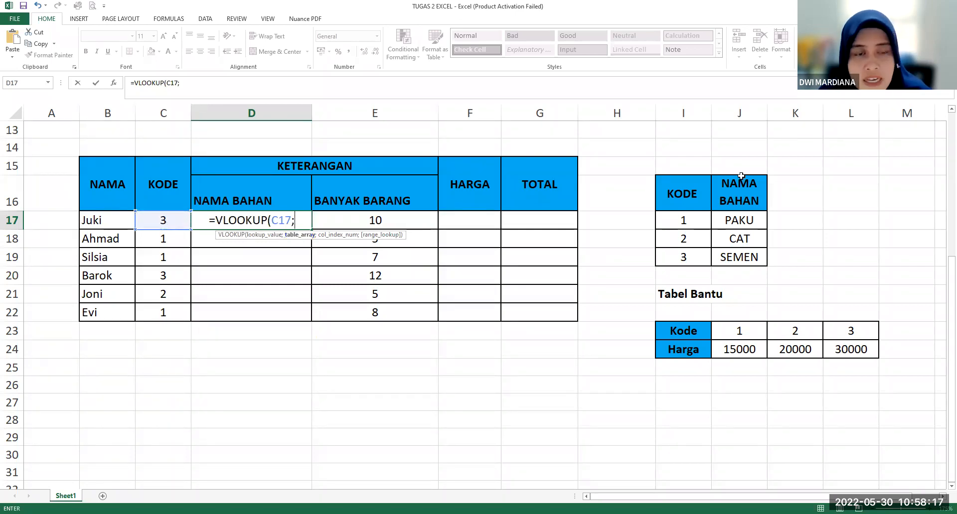
pyautogui.click(688, 190)
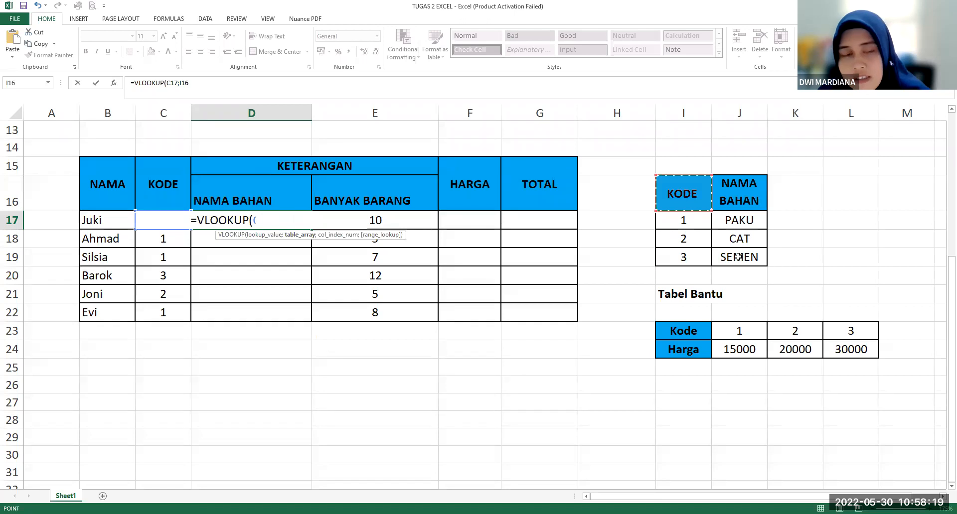
pyautogui.moveTo(738, 256); pyautogui.dragTo(739, 257)
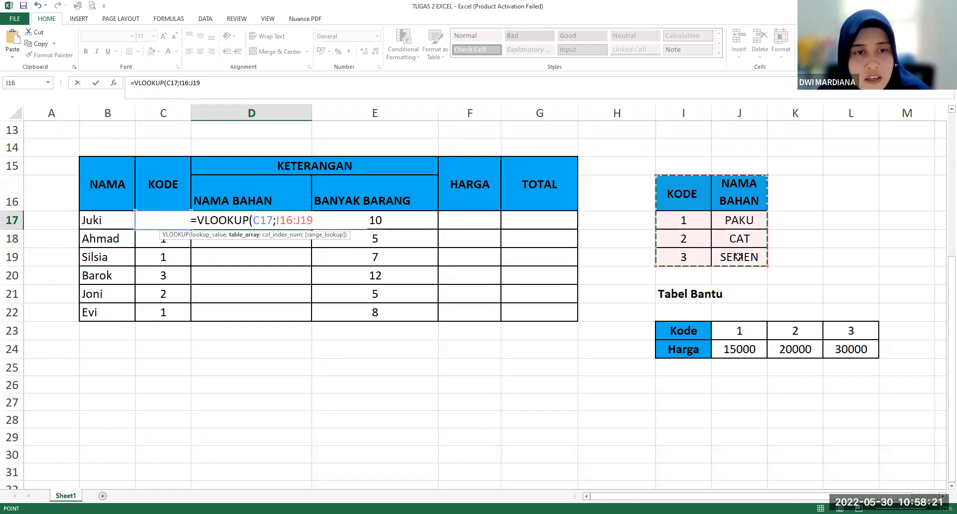
pyautogui.press('F4')
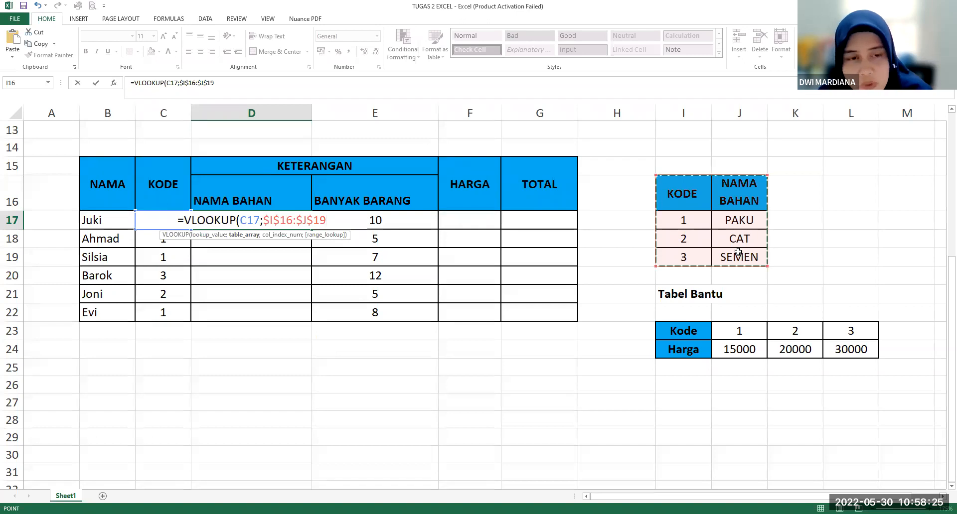
# Step: Complete the D17 formula with column index 2 and range lookup 0, giving =VLOOKUP(C17;$I$16:$J$19;2;0)
pyautogui.write(';')
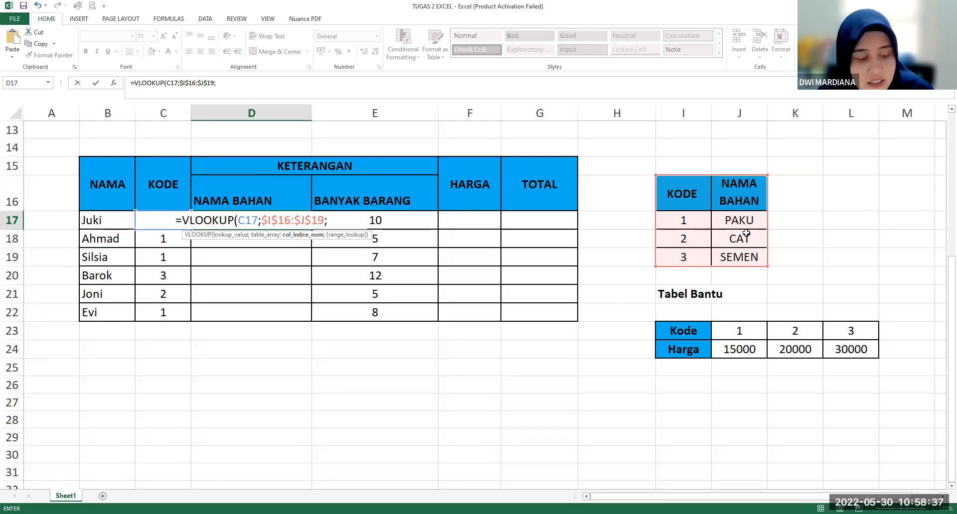
pyautogui.write('2')
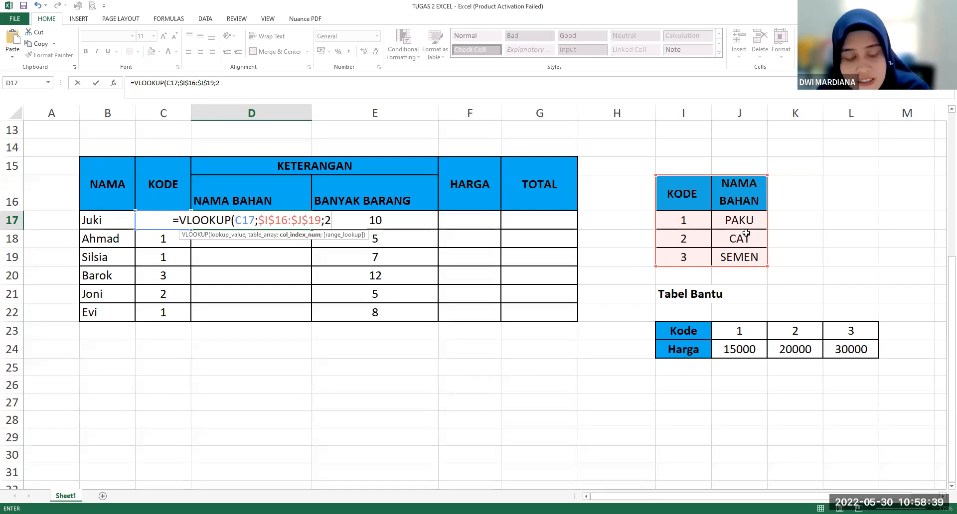
pyautogui.write(';0')
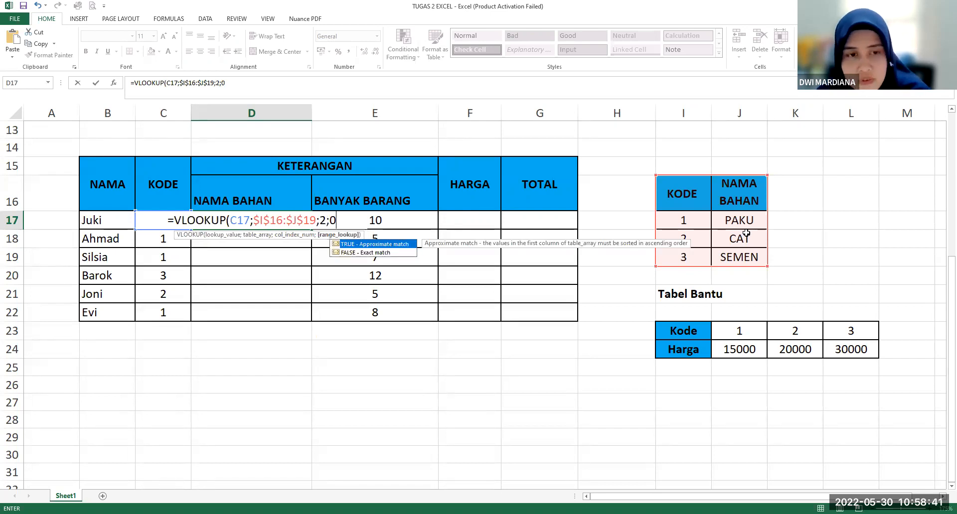
pyautogui.press('Return')
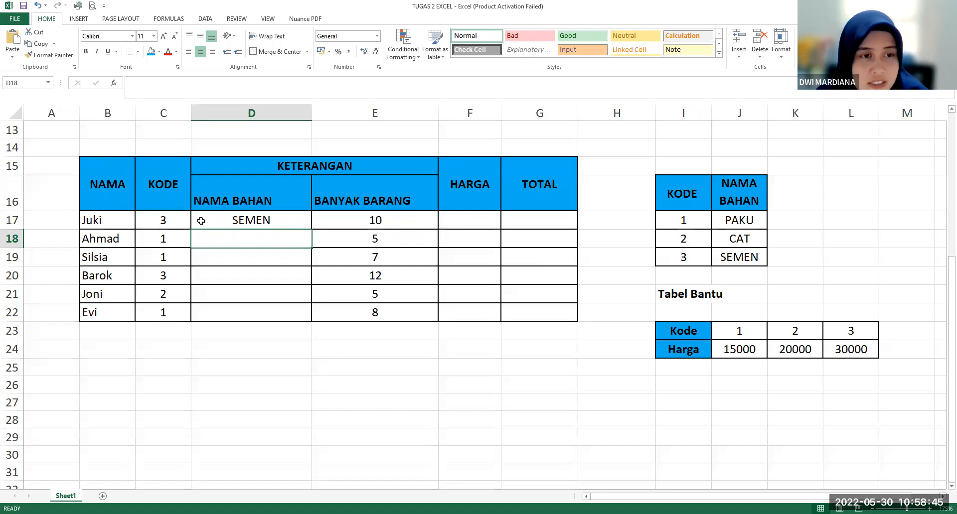
# Step: Check D17 against the code in C17 and the reference table, and fill its VLOOKUP formula down through D22
pyautogui.click(276, 220)
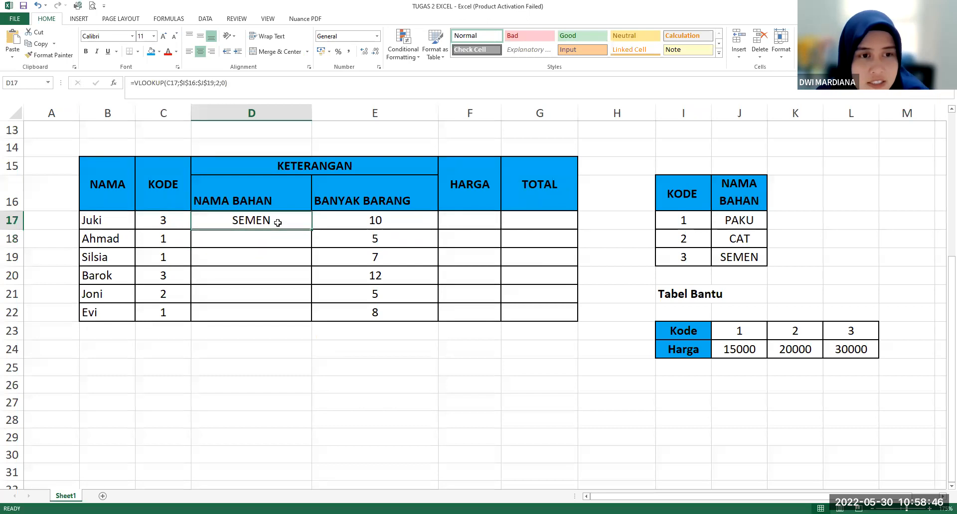
pyautogui.click(167, 220)
pyautogui.click(728, 255)
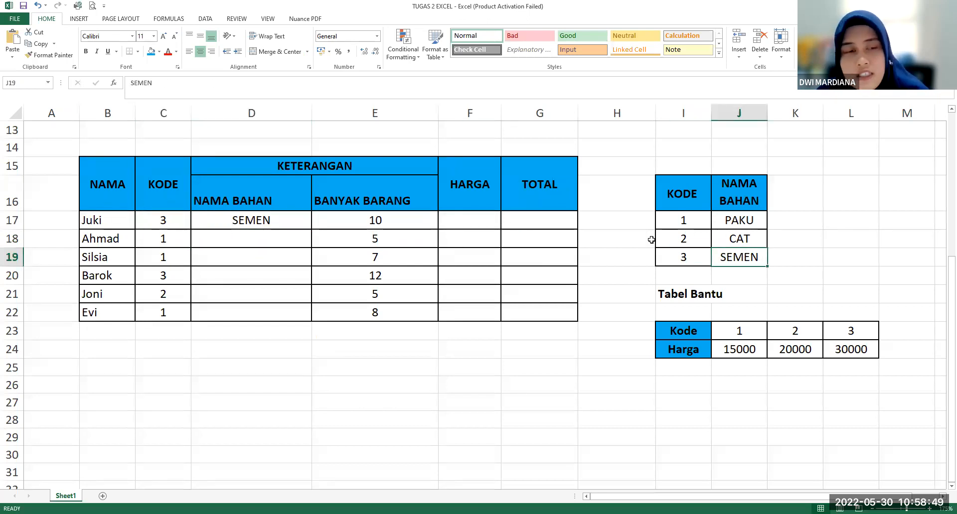
pyautogui.click(249, 220)
pyautogui.moveTo(312, 231); pyautogui.dragTo(299, 323)
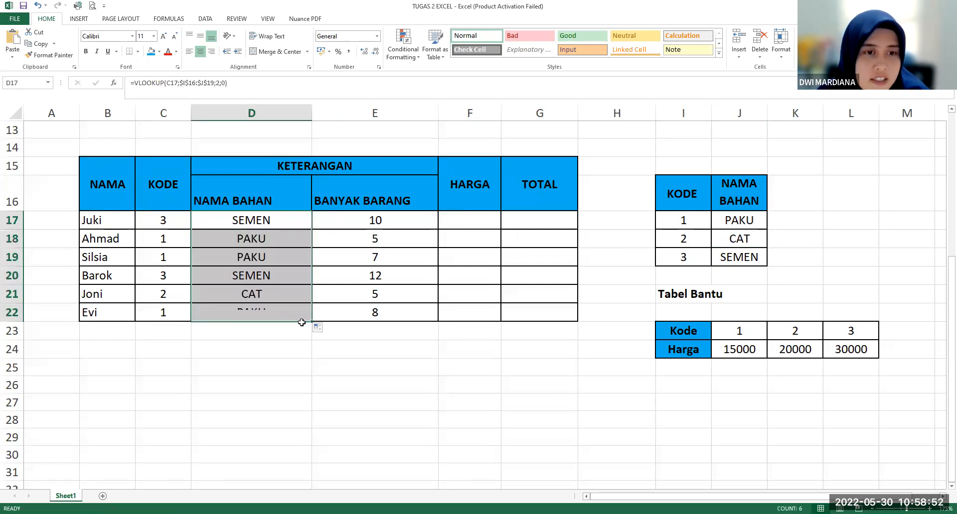
# Step: Check the filled NAMA BAHAN results for codes 1 and 2 against the reference table in I16:J19
pyautogui.click(285, 288)
pyautogui.click(231, 244)
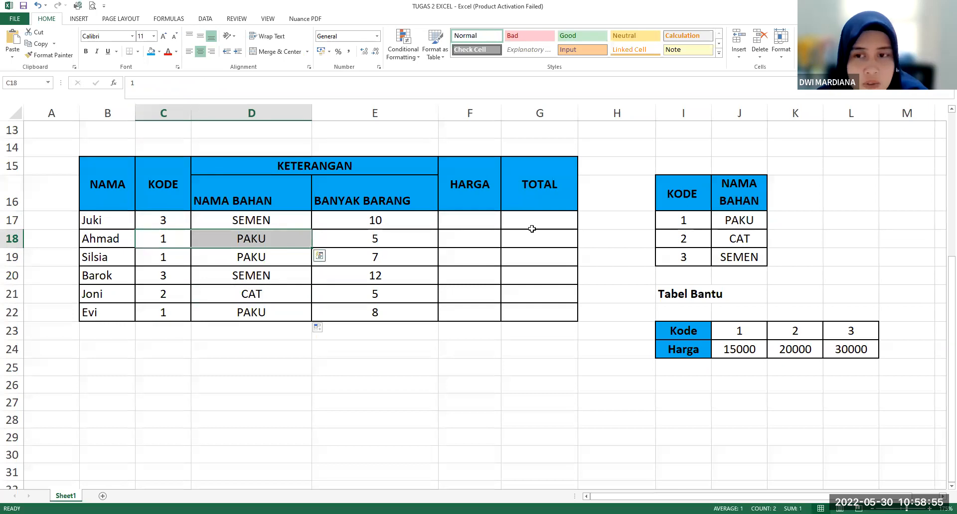
pyautogui.moveTo(707, 220); pyautogui.dragTo(724, 223)
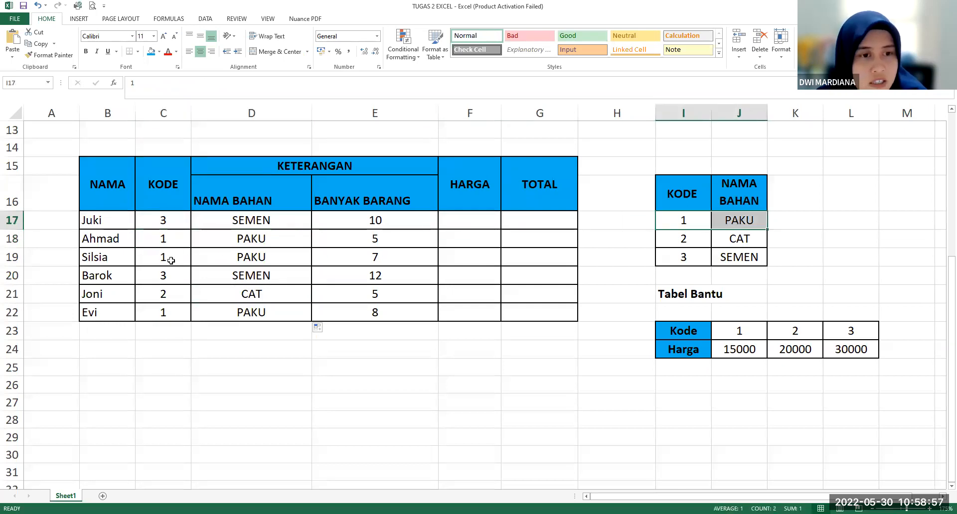
pyautogui.moveTo(169, 292); pyautogui.dragTo(263, 306)
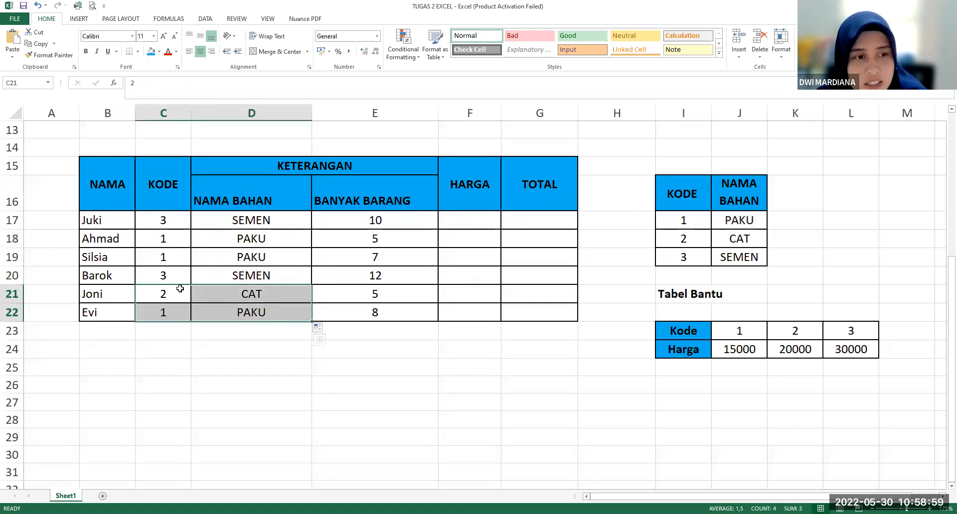
pyautogui.moveTo(164, 292); pyautogui.dragTo(228, 294)
pyautogui.moveTo(705, 242); pyautogui.dragTo(740, 239)
# Step: Examine the empty HARGA column and compare the first row's KODE with the Kode and Harga rows of Tabel Bantu
pyautogui.click(446, 233)
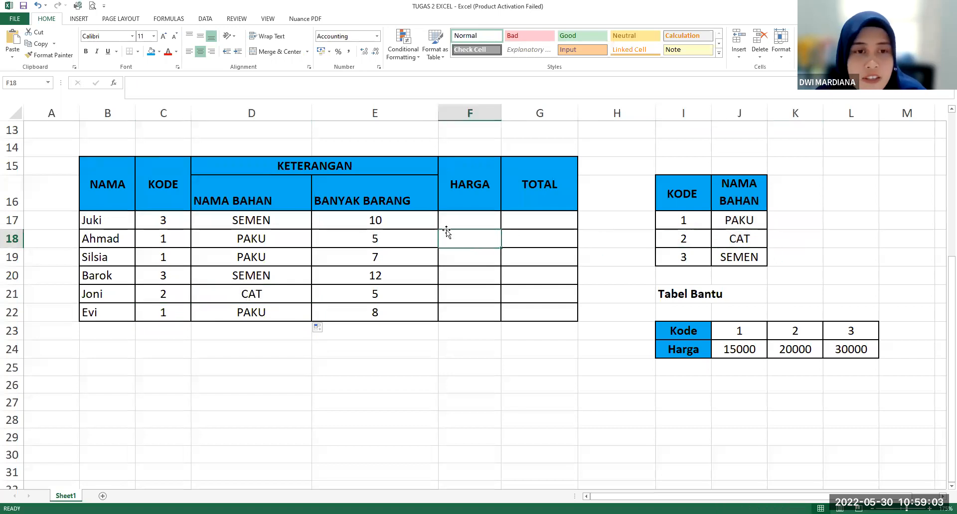
pyautogui.moveTo(478, 189); pyautogui.dragTo(474, 310)
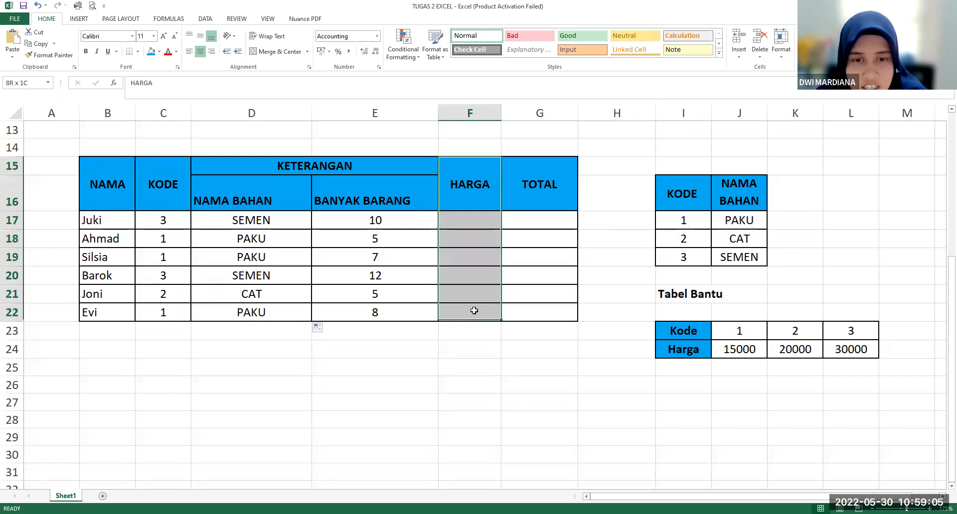
pyautogui.click(467, 190)
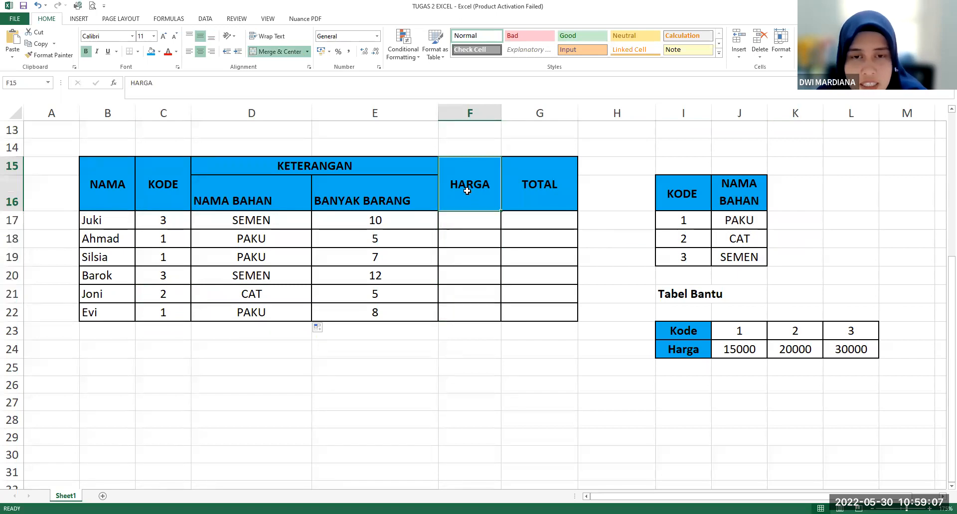
pyautogui.moveTo(681, 330); pyautogui.dragTo(818, 346)
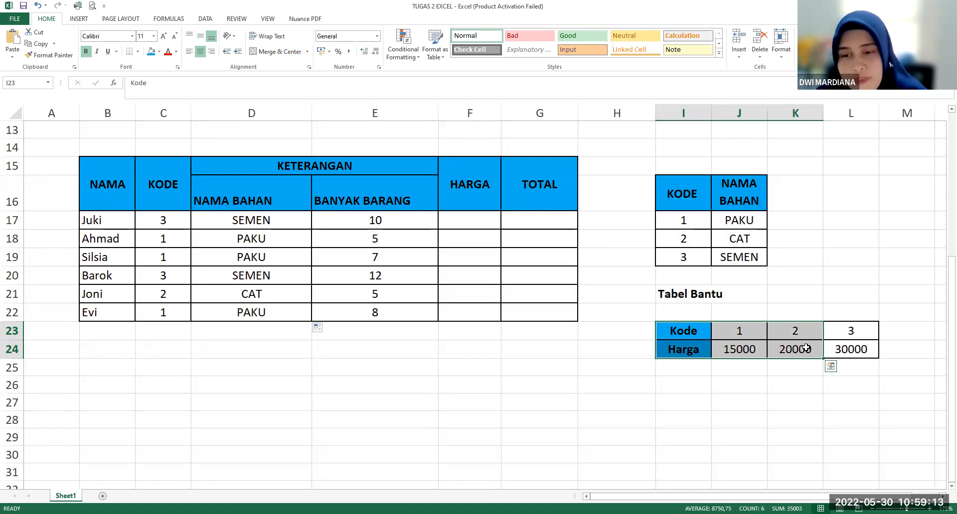
pyautogui.click(723, 348)
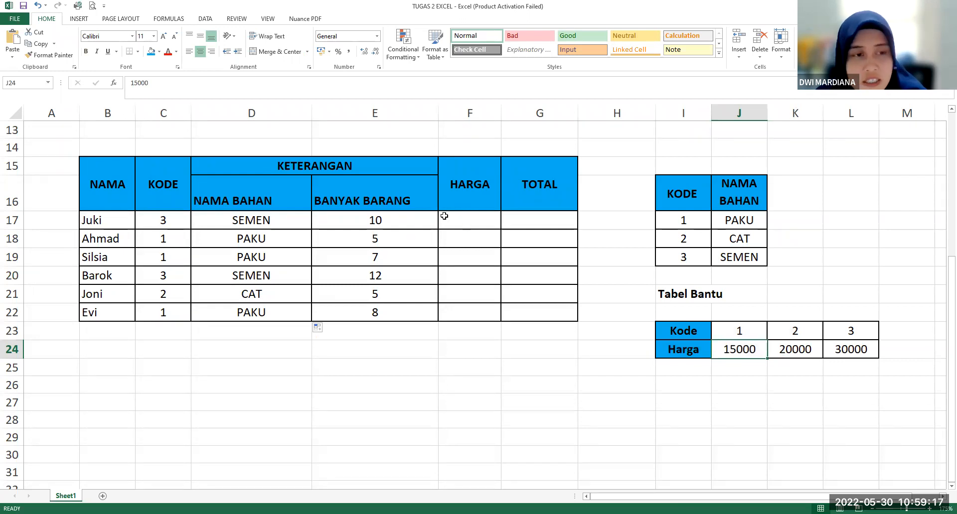
pyautogui.moveTo(126, 219); pyautogui.dragTo(165, 220)
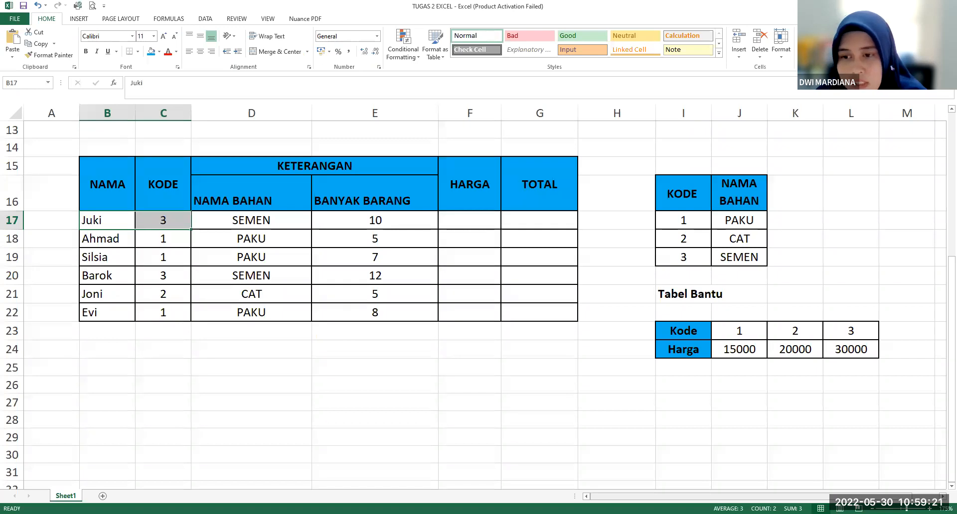
pyautogui.moveTo(829, 497); pyautogui.dragTo(853, 496)
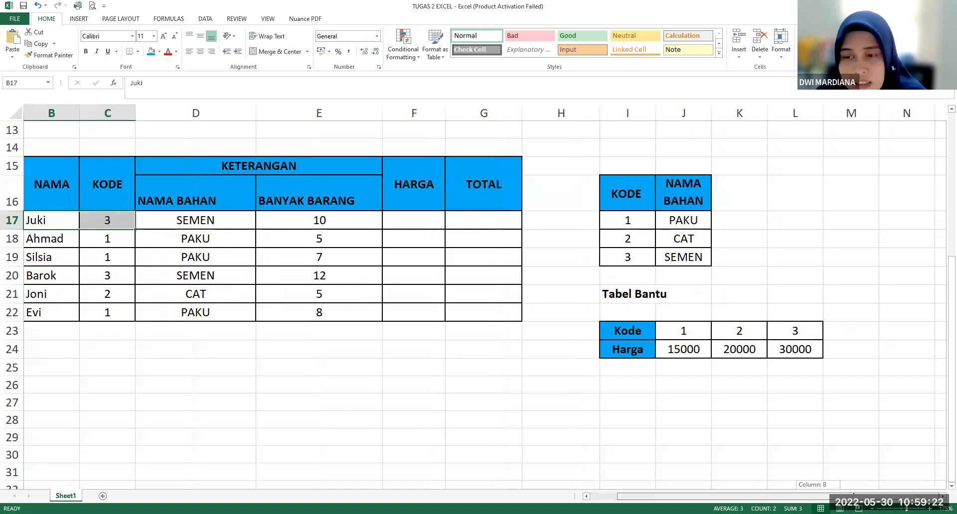
pyautogui.click(794, 350)
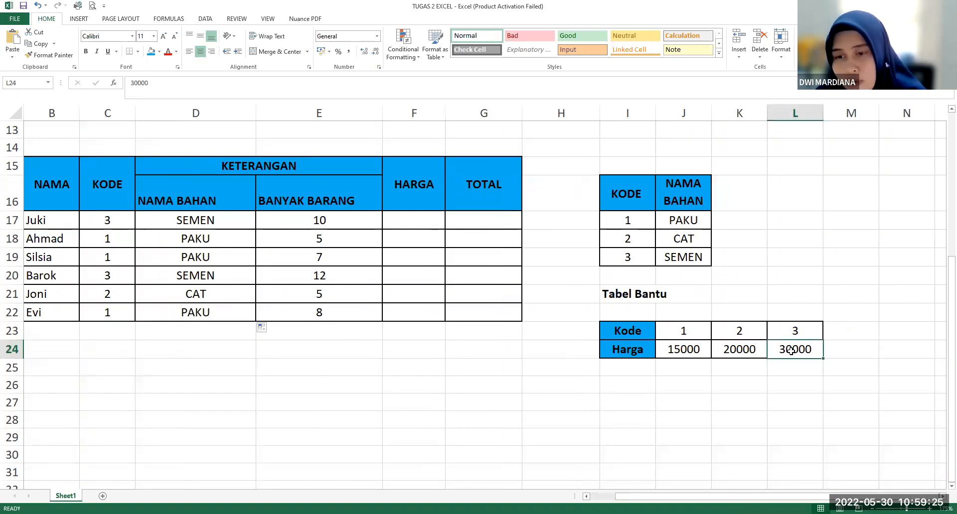
# Step: Start an HLOOKUP formula in F17 with C17 as the lookup value and the absolute table range $I$23:$L$24
pyautogui.click(415, 218)
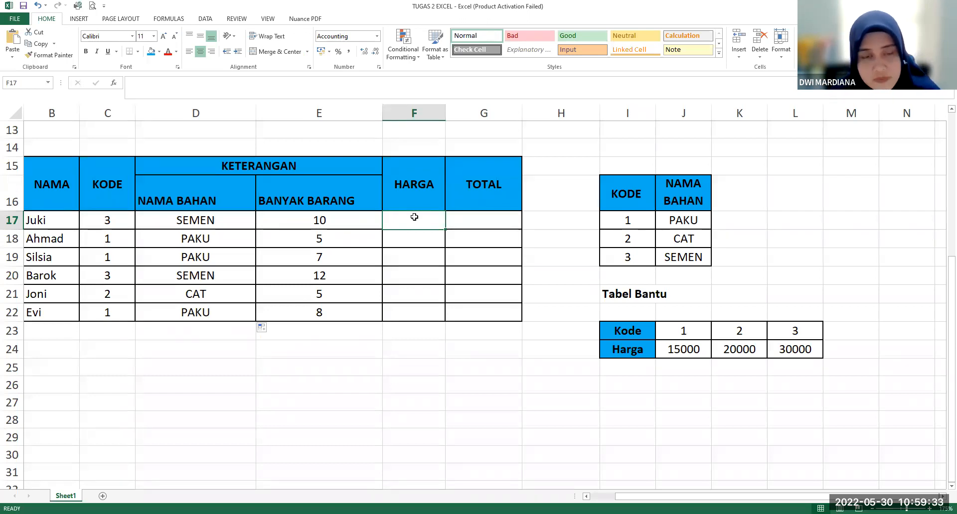
pyautogui.write('=')
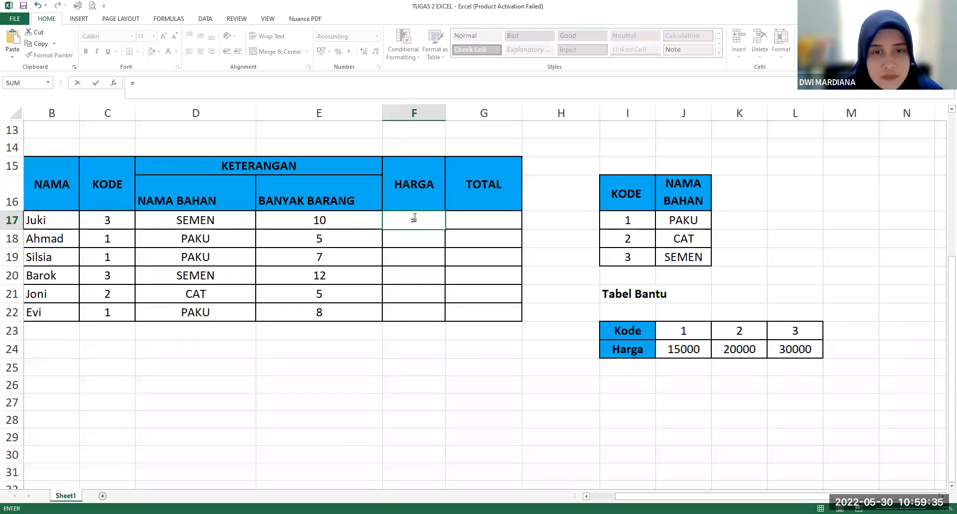
pyautogui.write('hlo')
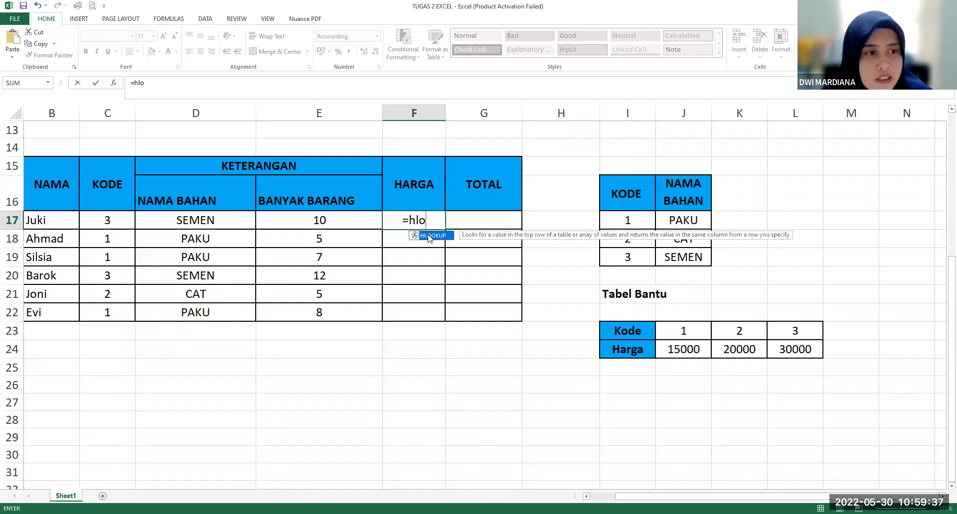
pyautogui.doubleClick(427, 236)
pyautogui.click(105, 216)
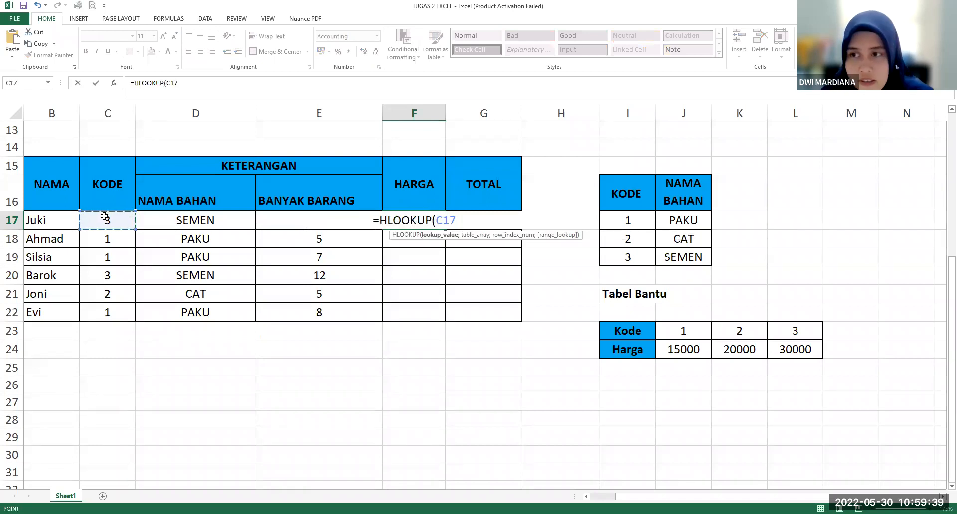
pyautogui.write(';')
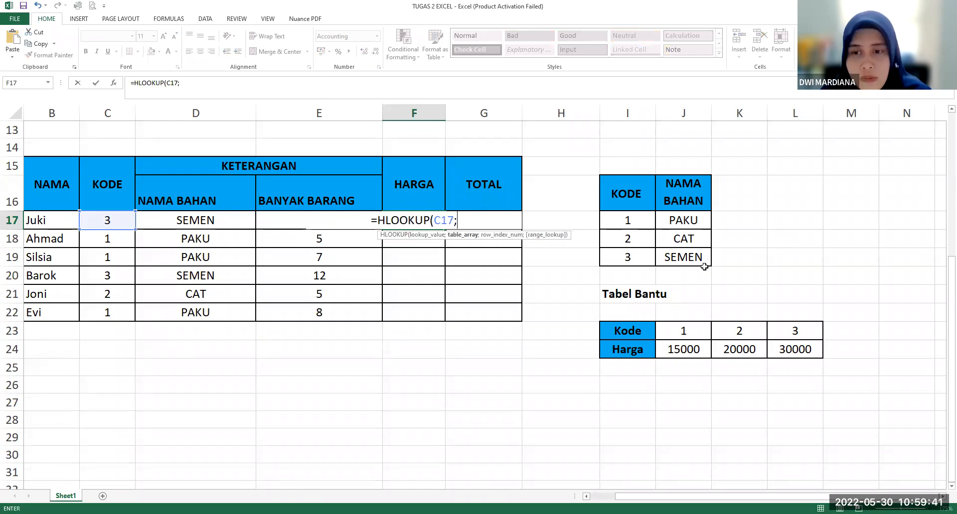
pyautogui.click(637, 332)
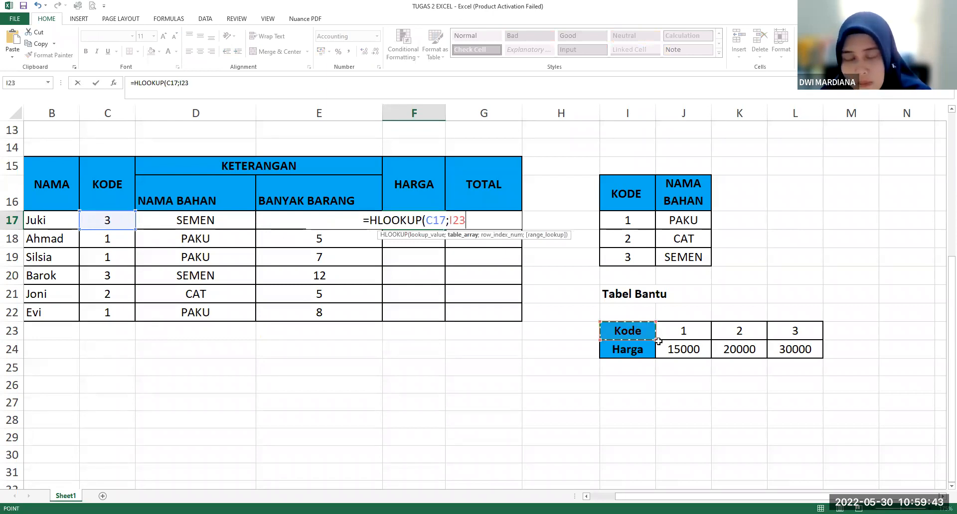
pyautogui.moveTo(774, 348); pyautogui.dragTo(776, 346)
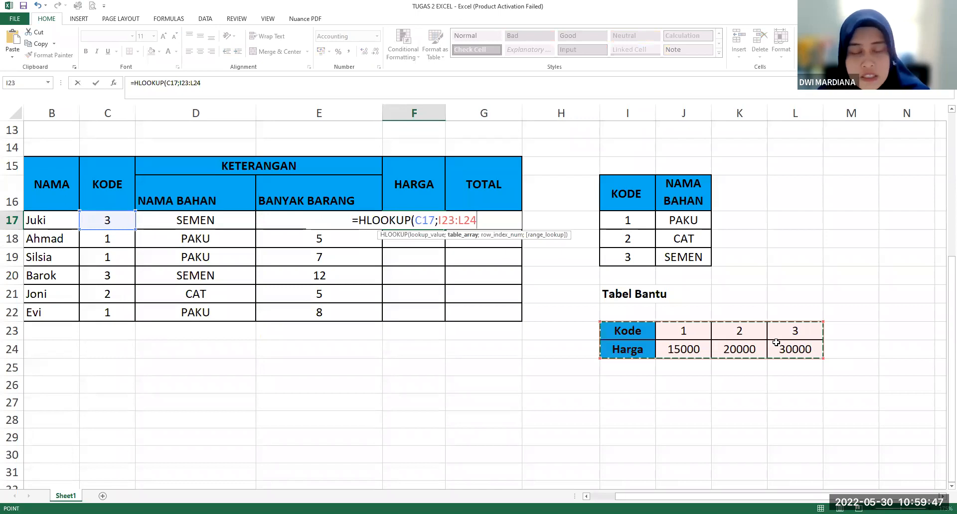
pyautogui.press('F4')
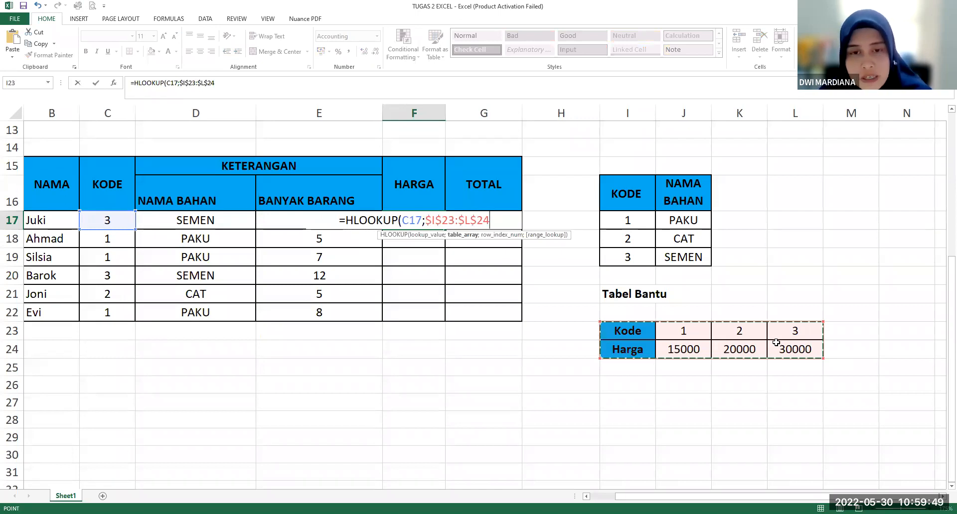
# Step: Complete the F17 formula with row index 2 and range lookup 0, giving =HLOOKUP(C17;$I$23:$L$24;2;0)
pyautogui.write(';')
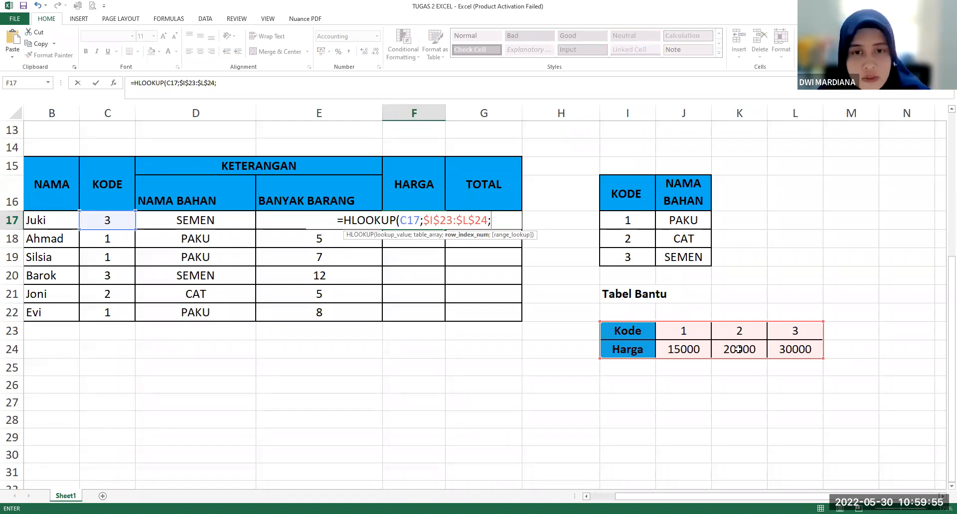
pyautogui.write('2')
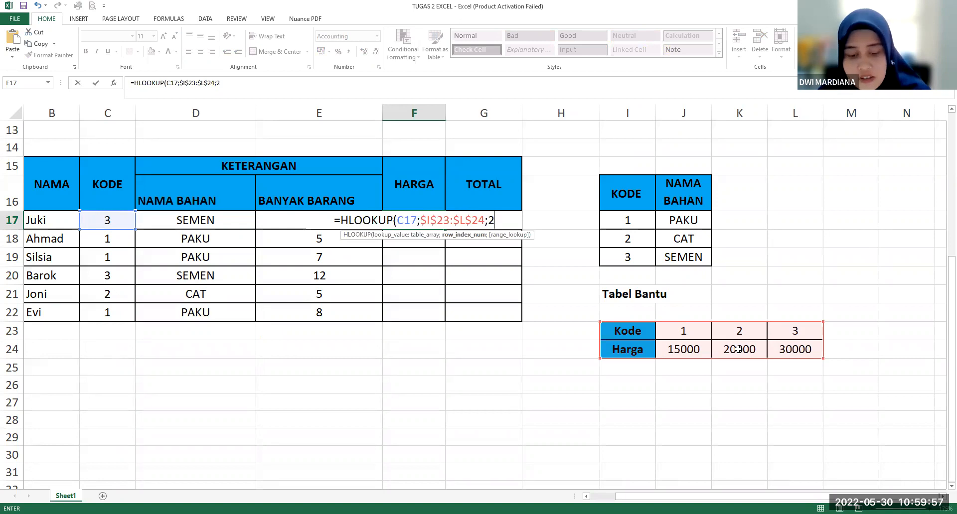
pyautogui.write(';0)')
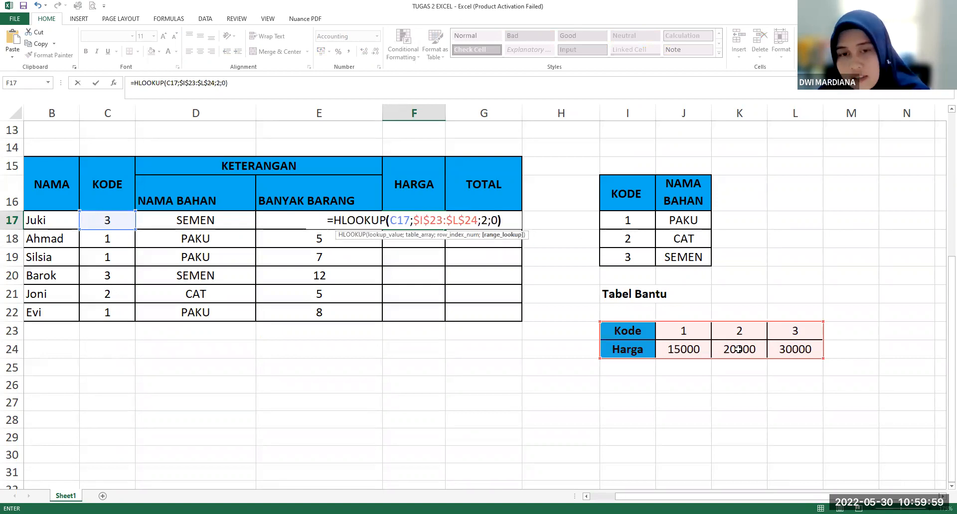
pyautogui.press('Return')
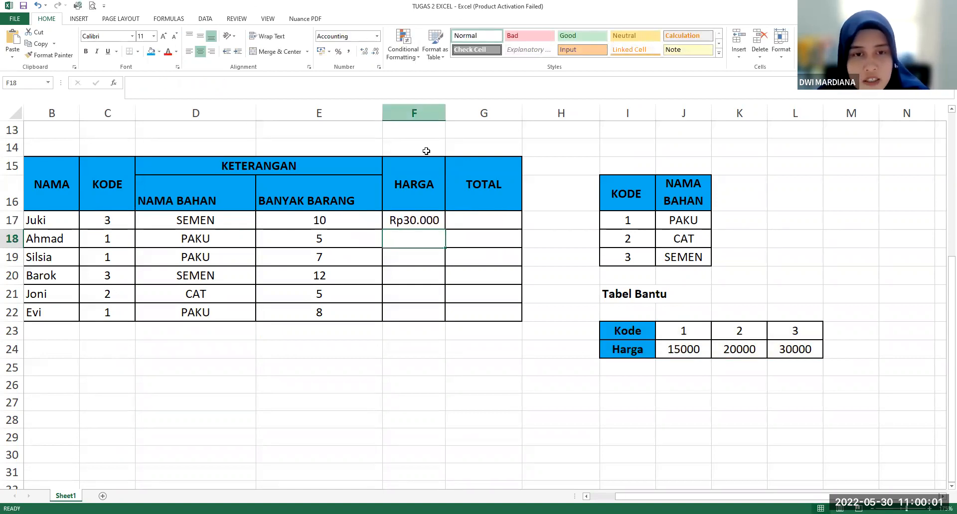
# Step: Fill the HLOOKUP formula from F17 down through F22 and check the copied formula in F19
pyautogui.click(409, 220)
pyautogui.moveTo(445, 229); pyautogui.dragTo(442, 317)
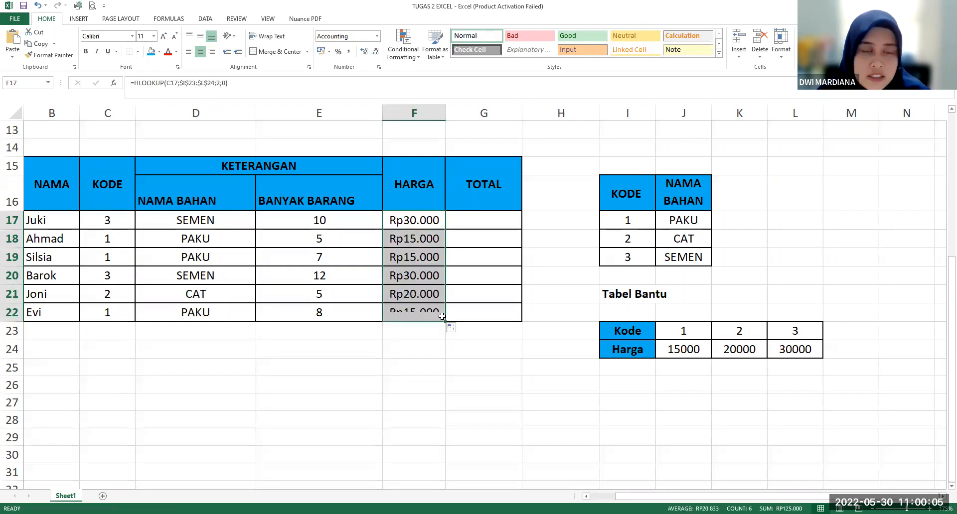
pyautogui.click(426, 258)
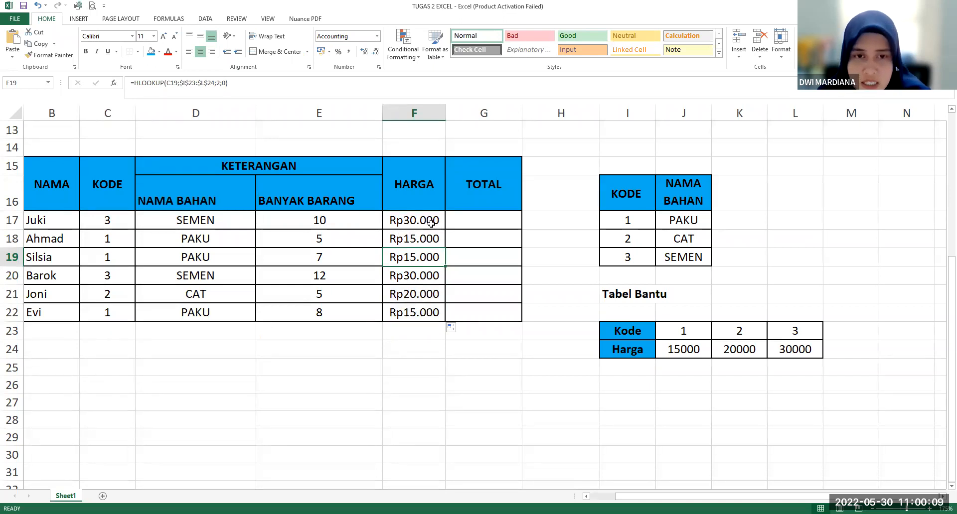
# Step: Inspect the number format of the HARGA values in F17:F22, looking at the Accounting category and its Rp symbol option
pyautogui.moveTo(438, 220); pyautogui.dragTo(428, 317)
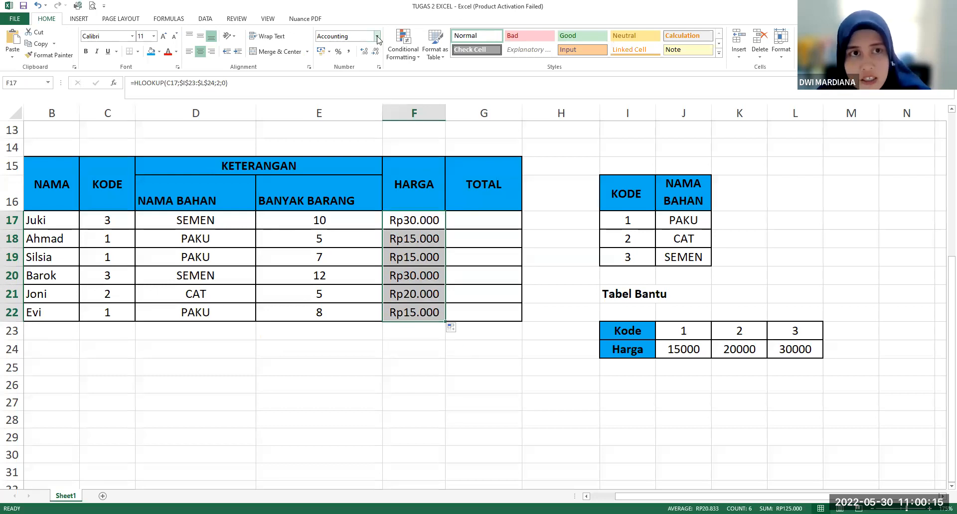
pyautogui.click(377, 36)
pyautogui.click(377, 37)
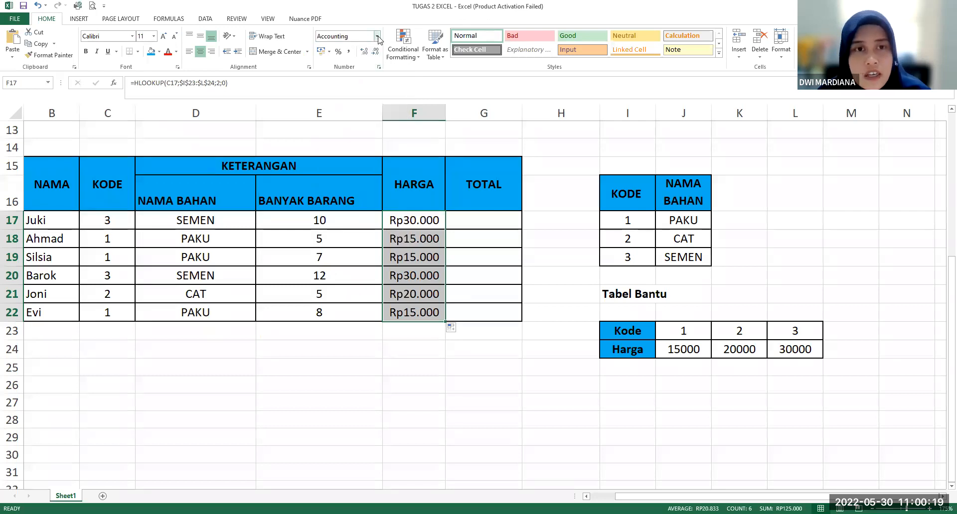
pyautogui.click(378, 37)
pyautogui.click(355, 289)
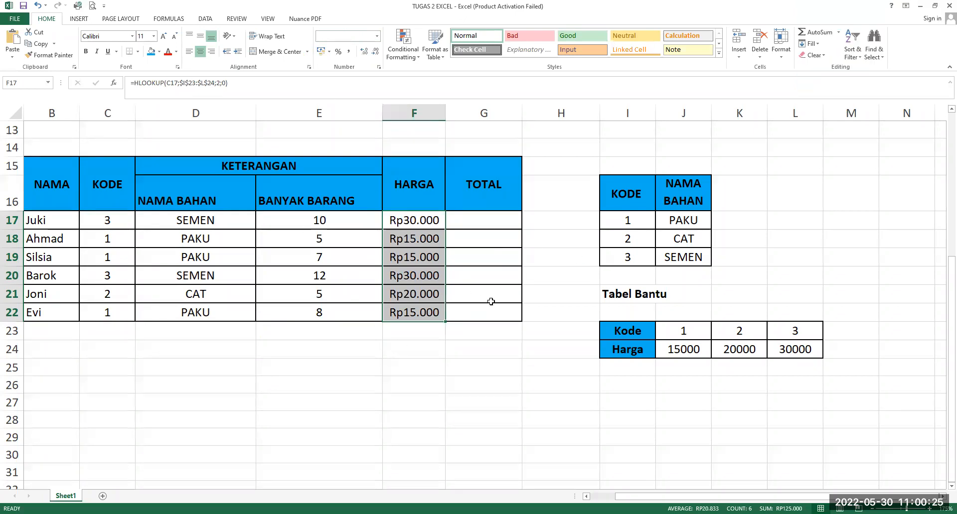
pyautogui.hotkey('ctrl', '1')
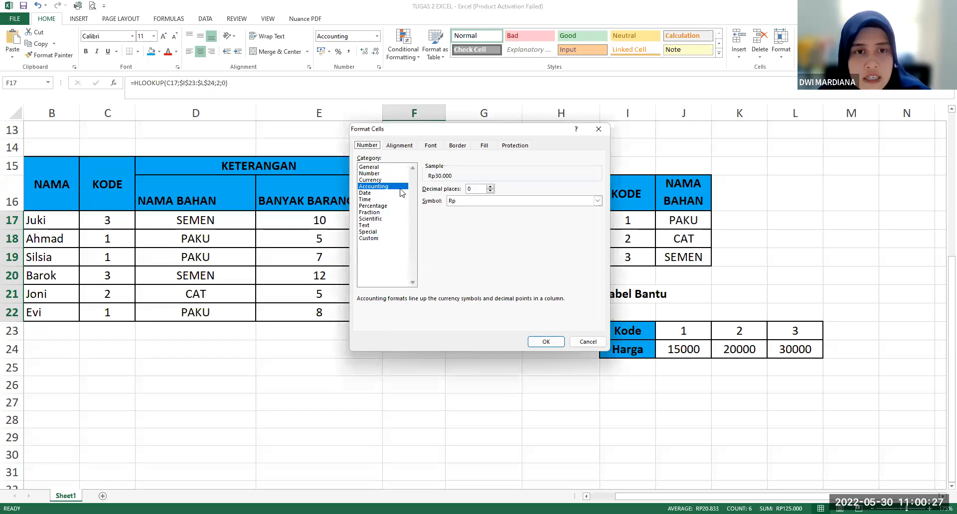
pyautogui.click(381, 189)
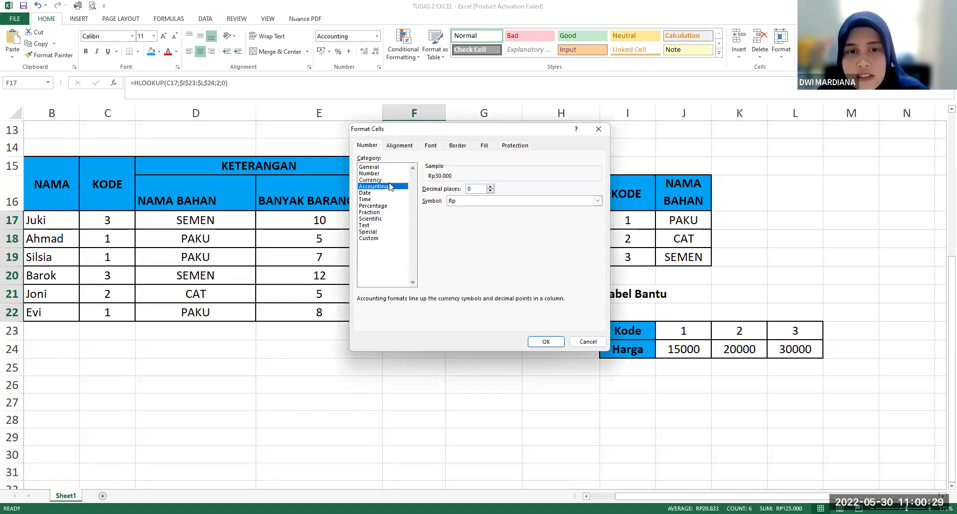
pyautogui.click(478, 200)
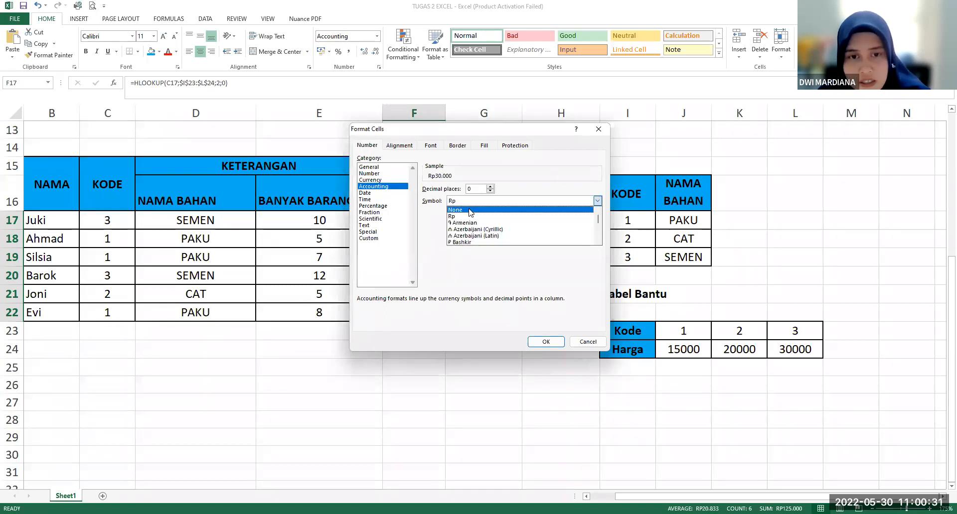
pyautogui.click(471, 218)
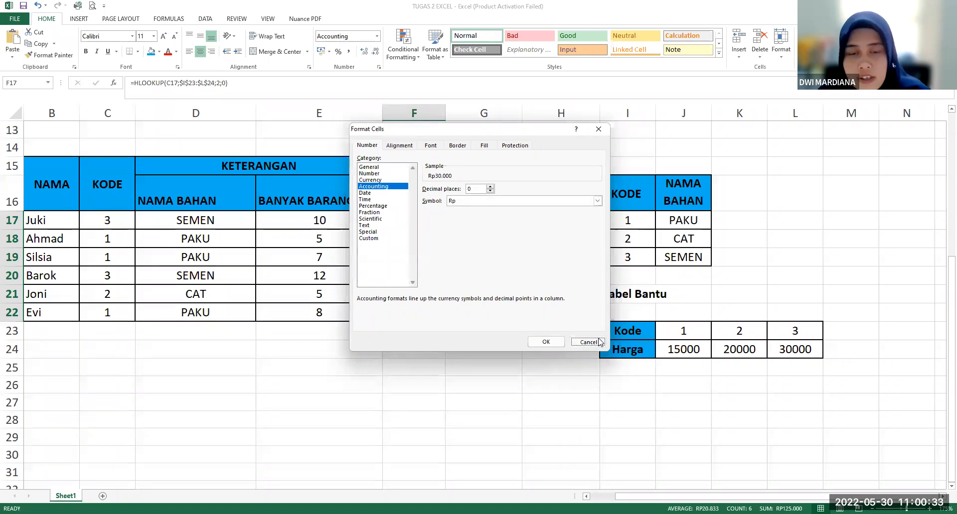
pyautogui.press('Return')
# Step: Examine the first row's BANYAK BARANG in E17 and HARGA in F17 as the inputs for its empty TOTAL cell
pyautogui.click(487, 223)
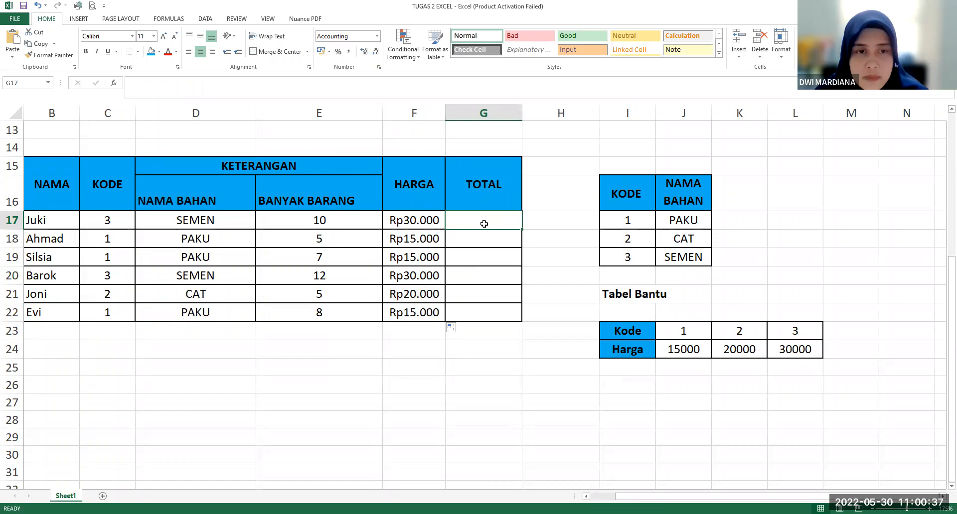
pyautogui.click(351, 225)
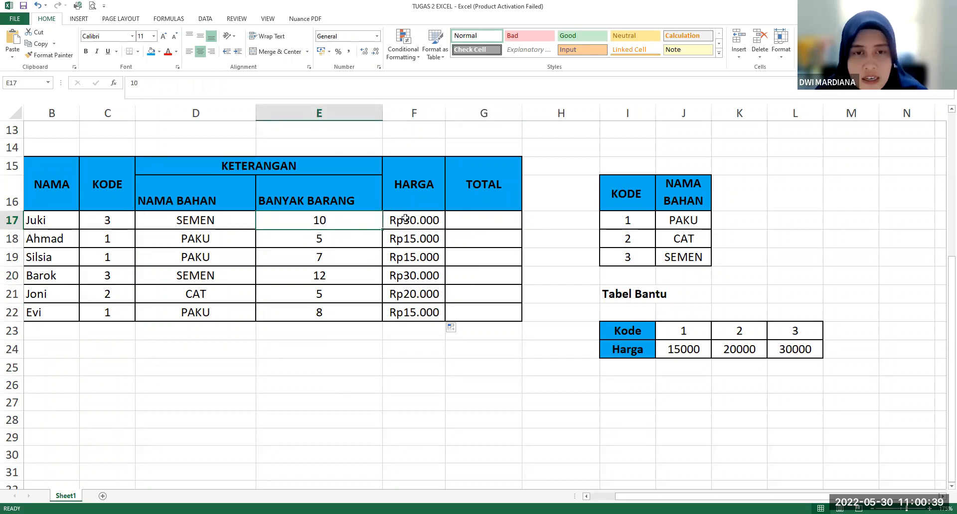
pyautogui.click(405, 218)
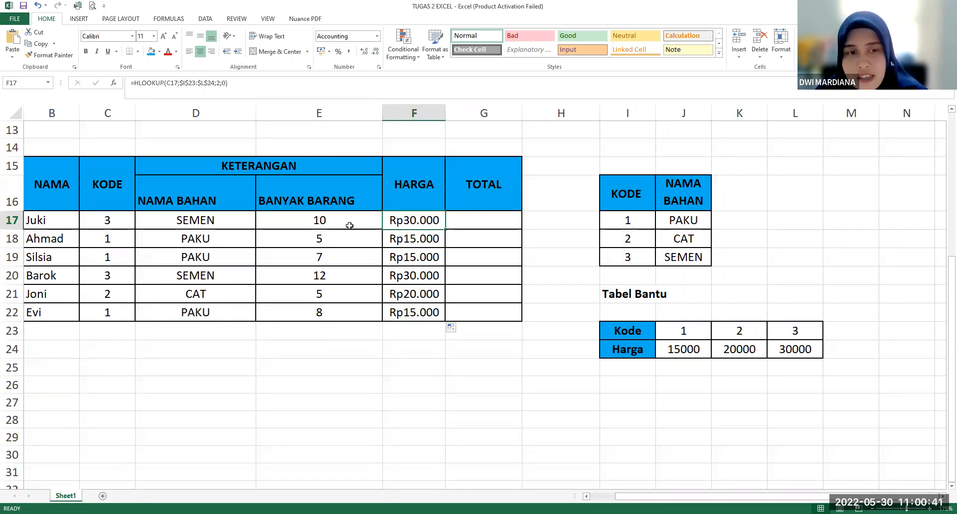
pyautogui.click(320, 216)
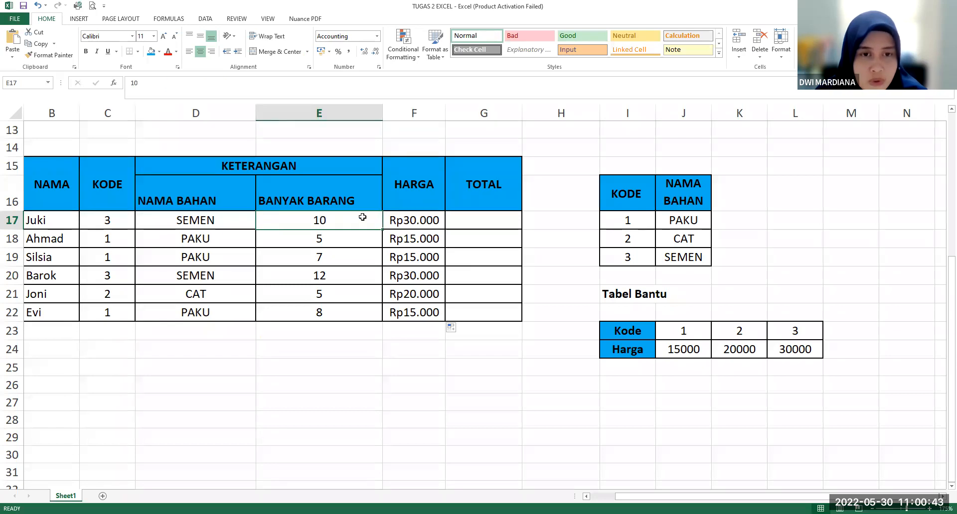
pyautogui.moveTo(363, 218); pyautogui.dragTo(413, 218)
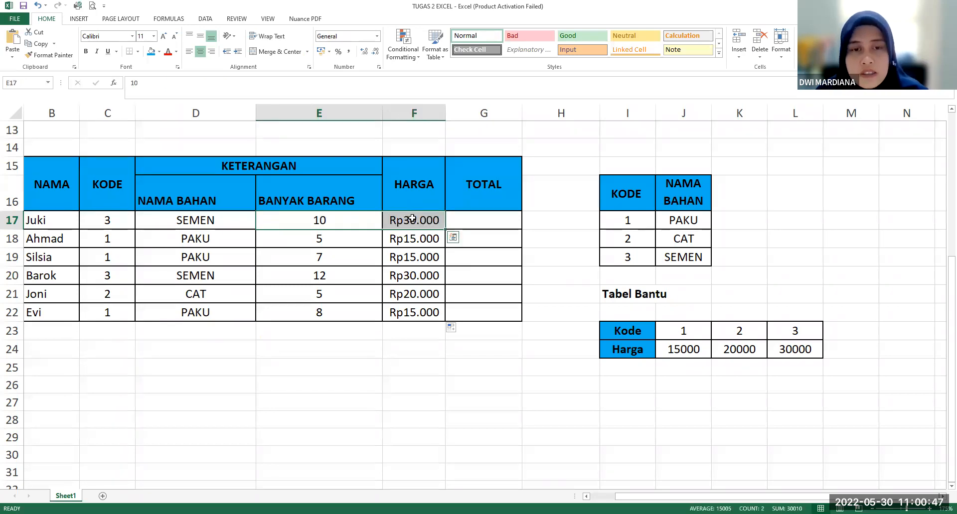
# Step: Enter the formula =E17*F17 in G17 to multiply the first row's BANYAK BARANG by its HARGA
pyautogui.click(476, 227)
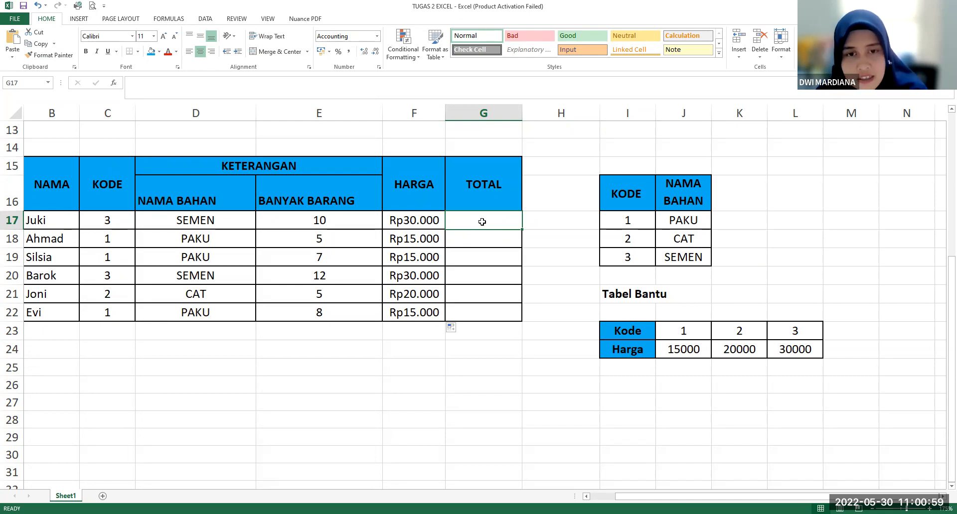
pyautogui.write('=')
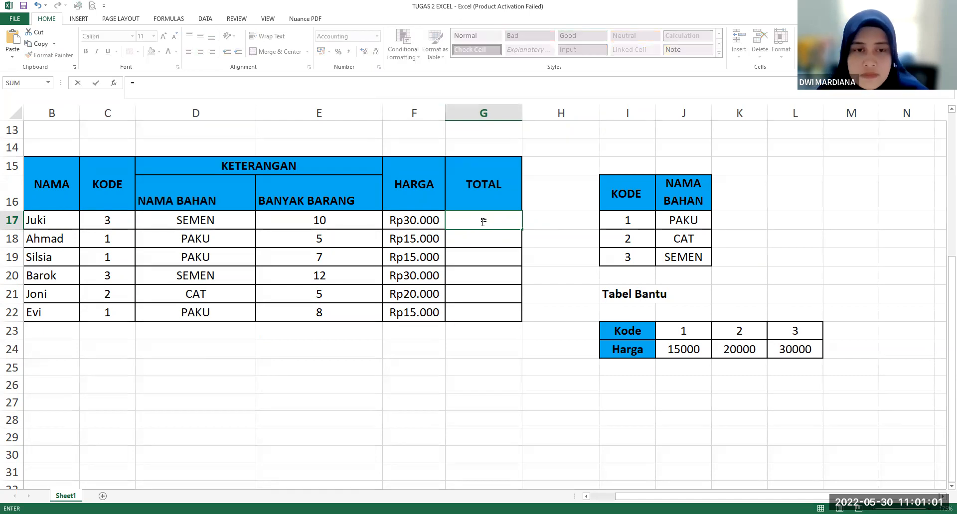
pyautogui.click(343, 216)
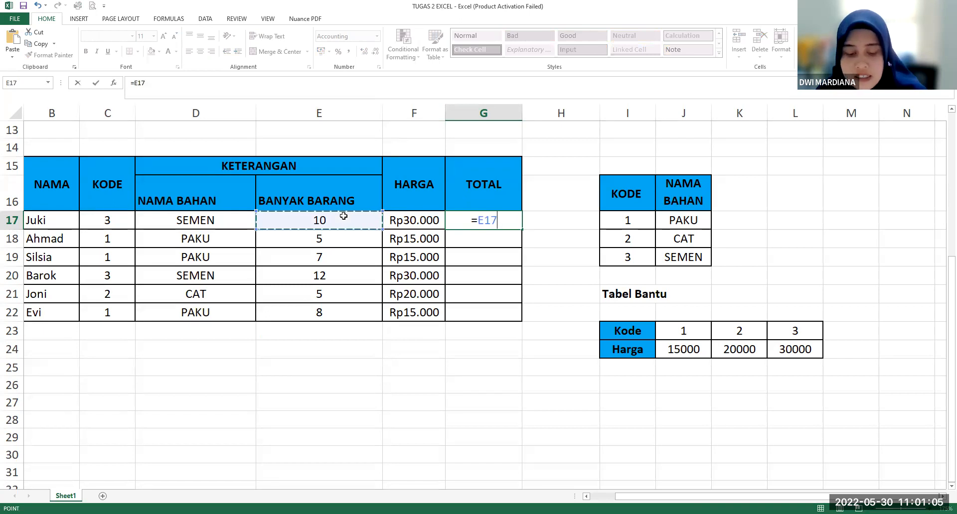
pyautogui.write('*')
pyautogui.click(416, 220)
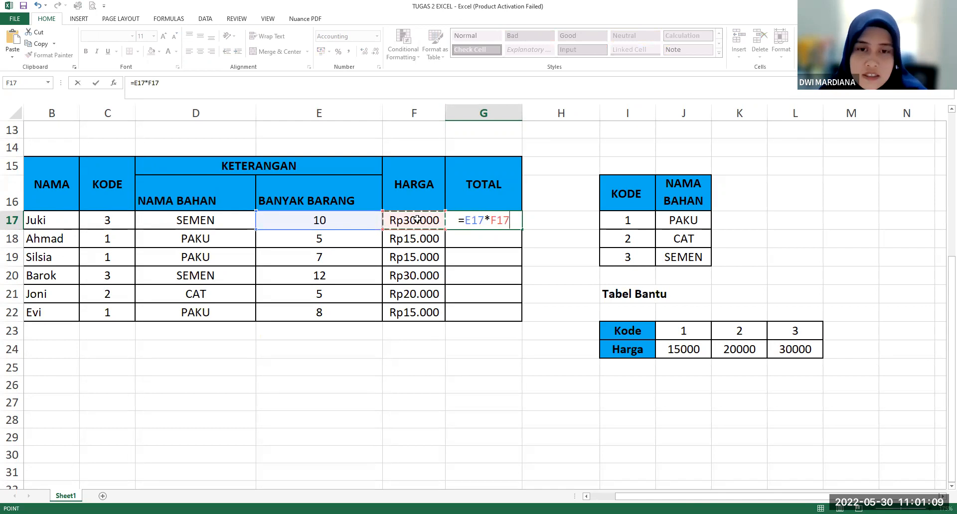
pyautogui.press('Return')
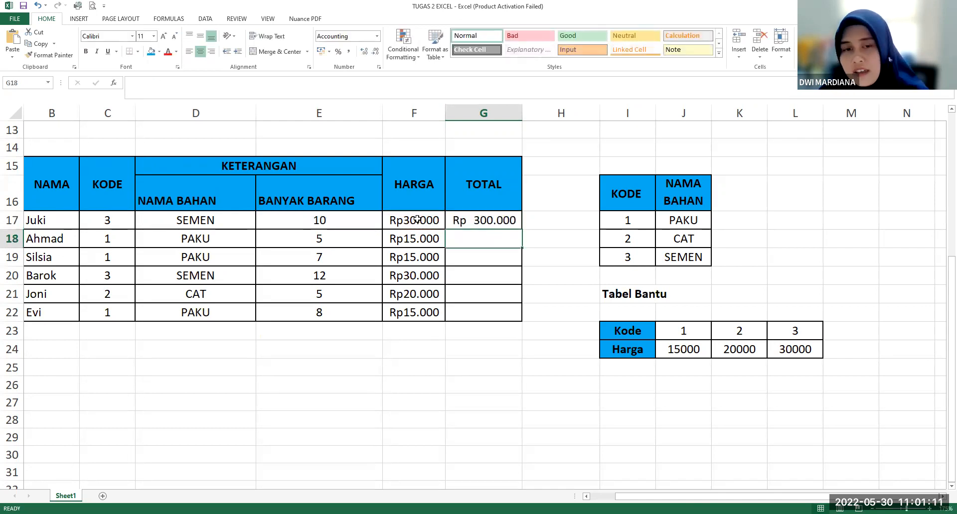
# Step: Fill the G17 formula down through G22 and check the TOTAL column's formulas and values
pyautogui.click(496, 220)
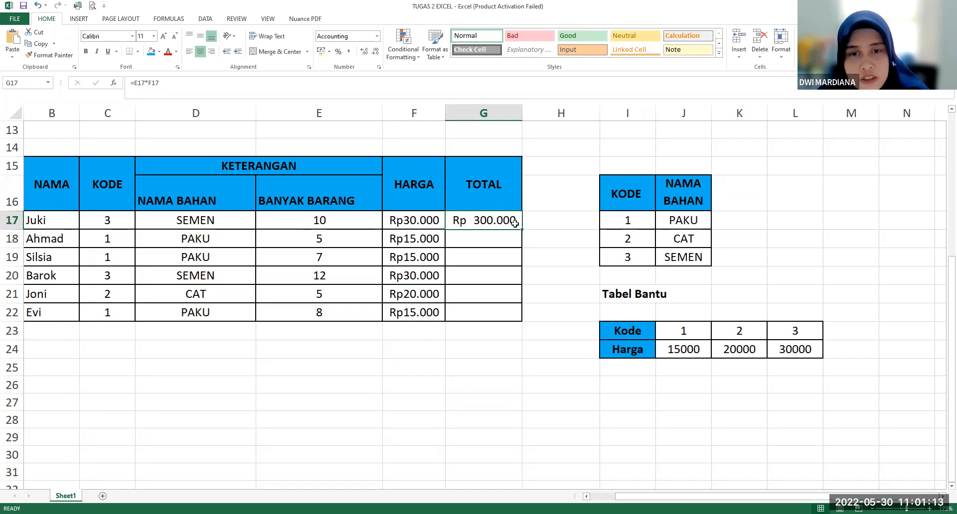
pyautogui.moveTo(520, 231); pyautogui.dragTo(518, 320)
pyautogui.click(495, 256)
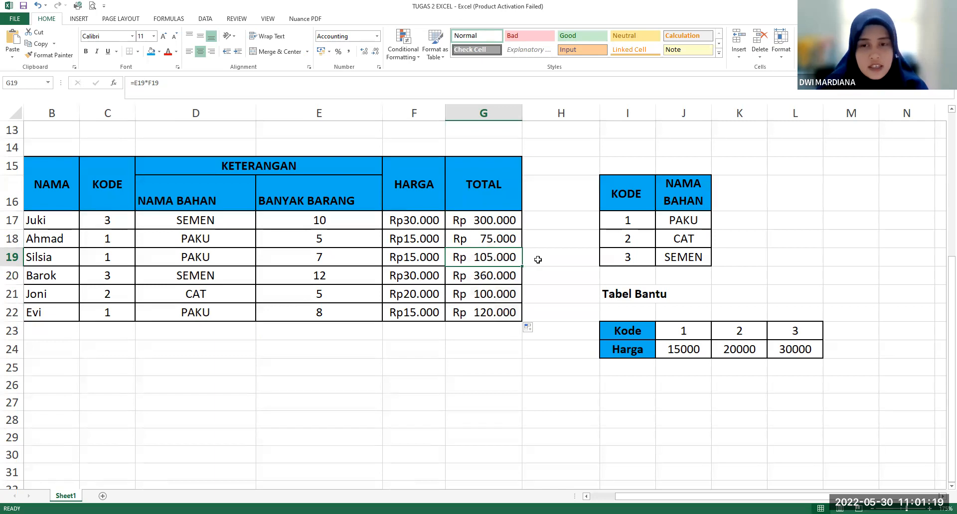
pyautogui.moveTo(468, 183); pyautogui.dragTo(482, 311)
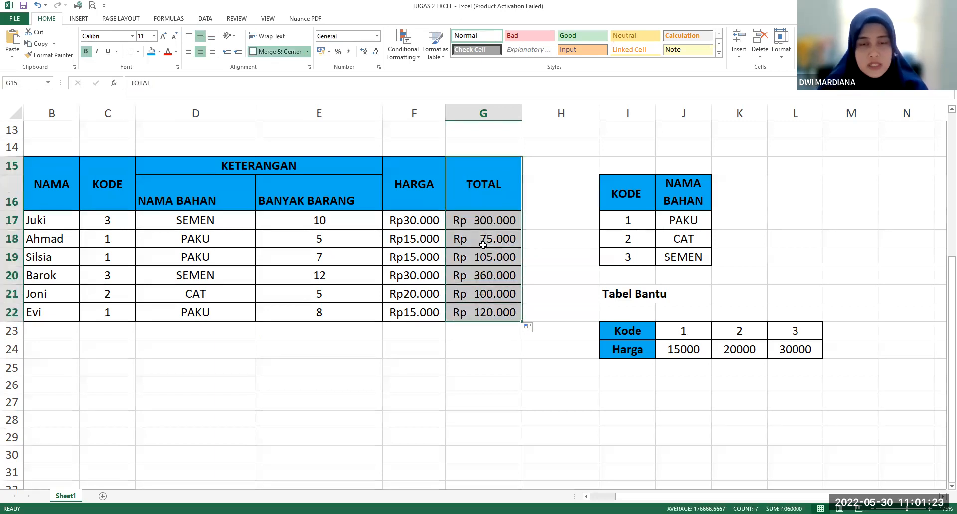
pyautogui.click(489, 222)
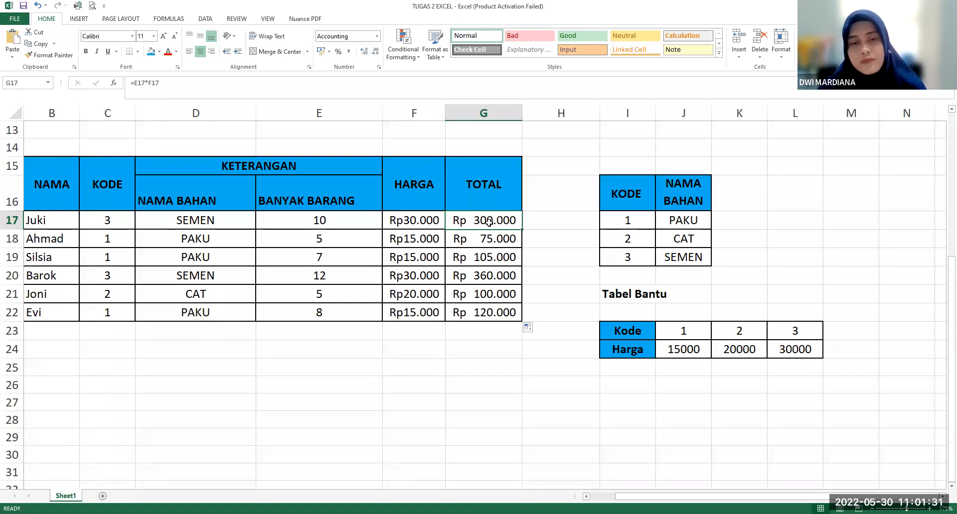
# Step: Review both completed lookup tables together with their reference tables, and stop sharing the screen
pyautogui.scroll(3, 488, 222)
pyautogui.keyDown('ctrl'); pyautogui.scroll(-2, 488, 222); pyautogui.keyUp('ctrl')
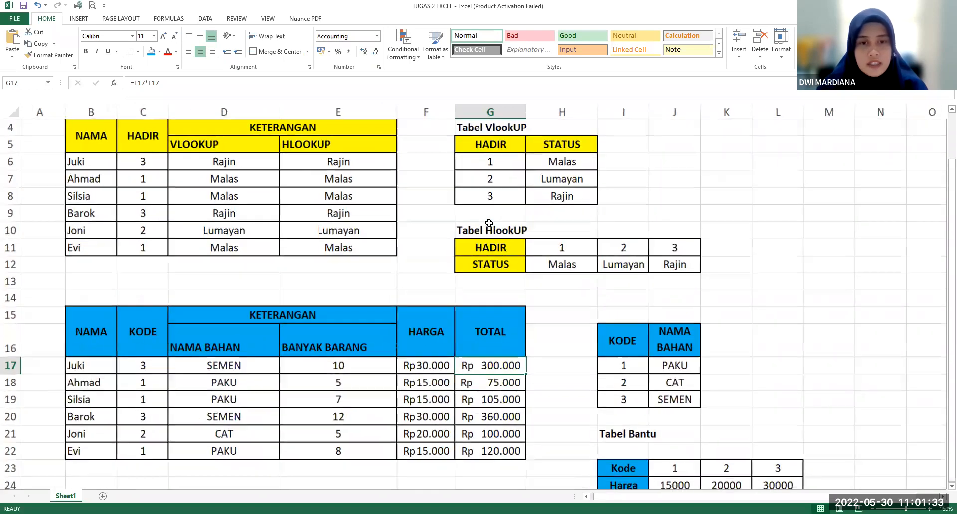
pyautogui.keyDown('ctrl'); pyautogui.scroll(-1, 490, 223); pyautogui.keyUp('ctrl')
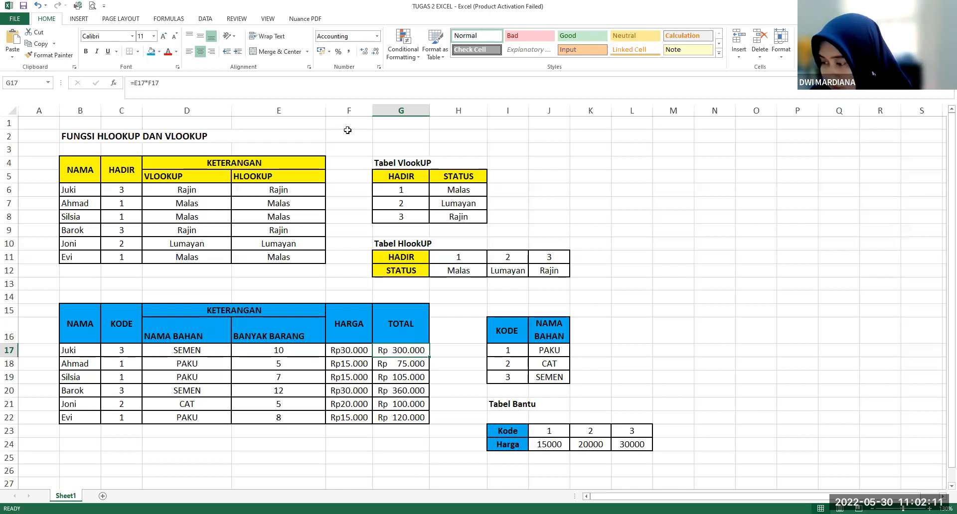
pyautogui.click(551, 19)
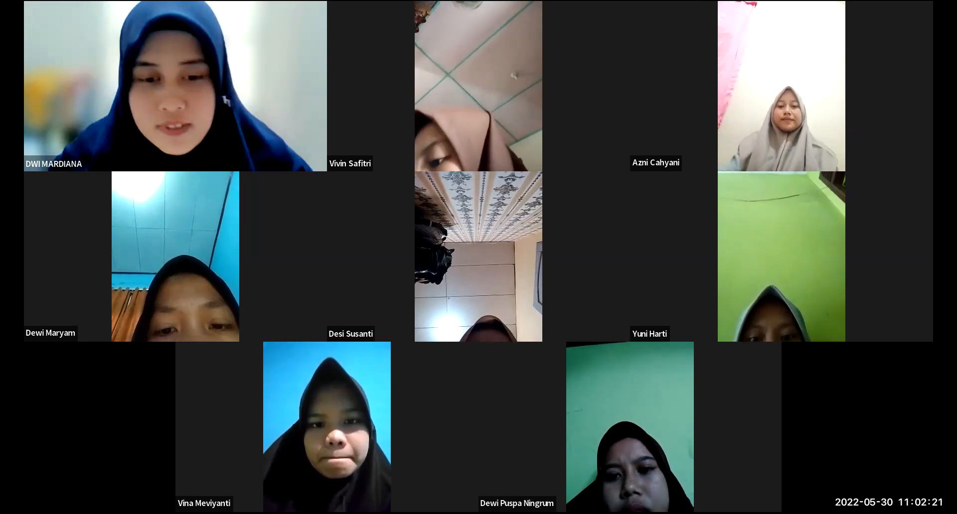